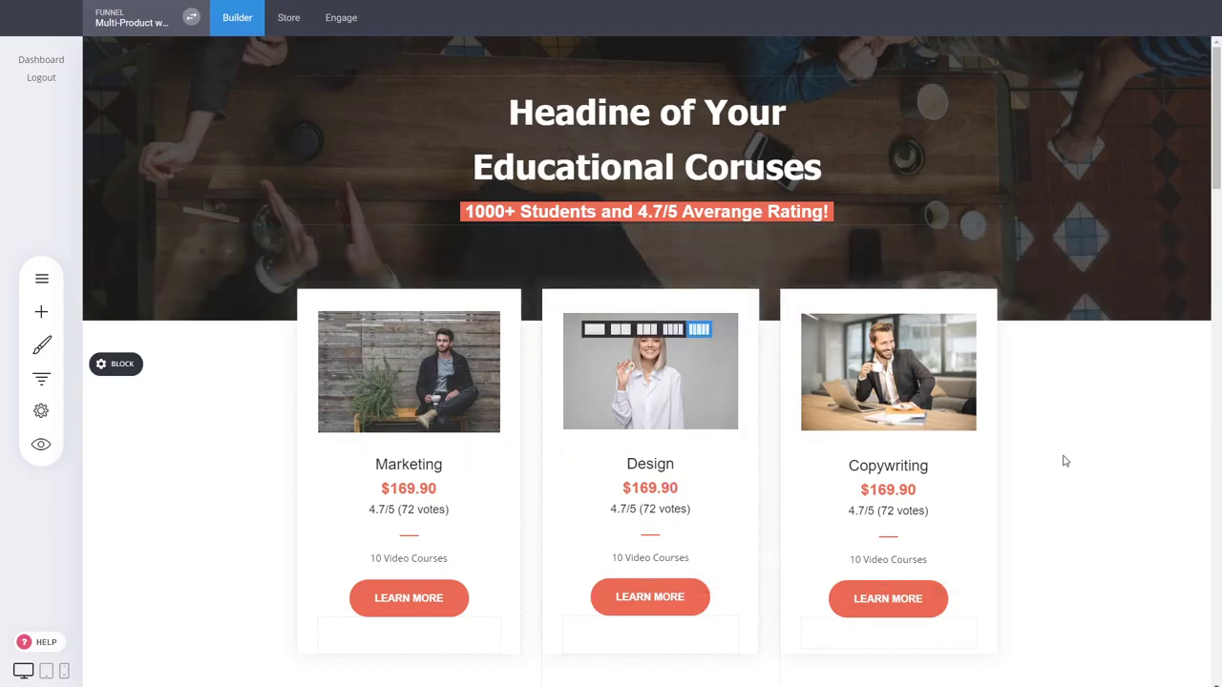
Open the My Websites & Funnels list from the funnel switcher next to the funnel name
scroll(1039, 425, down, 3)
scroll(1037, 420, up, 3)
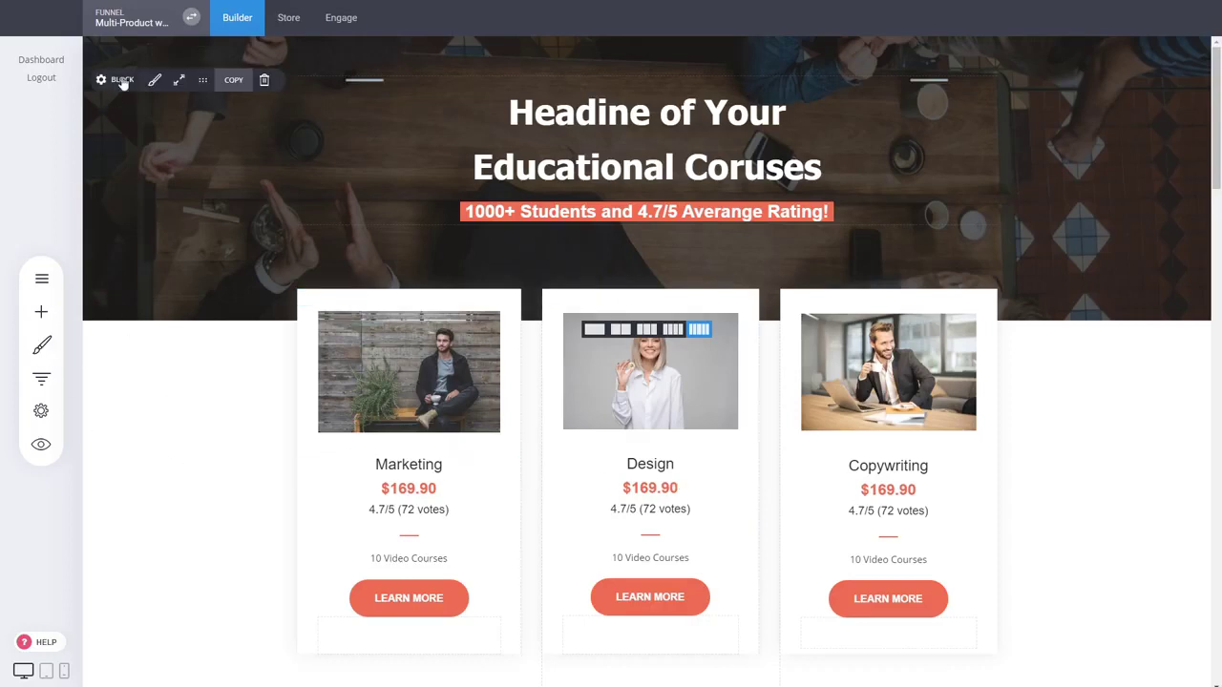
click(191, 17)
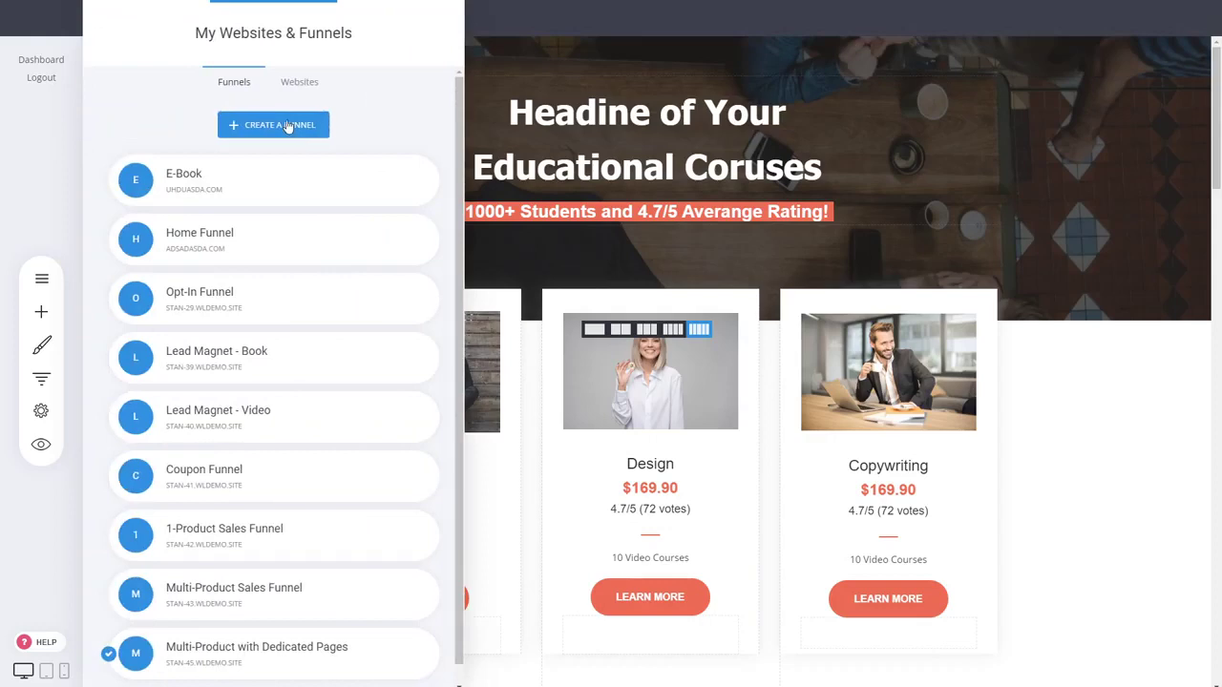
Create and save 'Subscription Funnel with Plans' from the Subscription with Pricing Plans template
scroll(341, 114, down, 1)
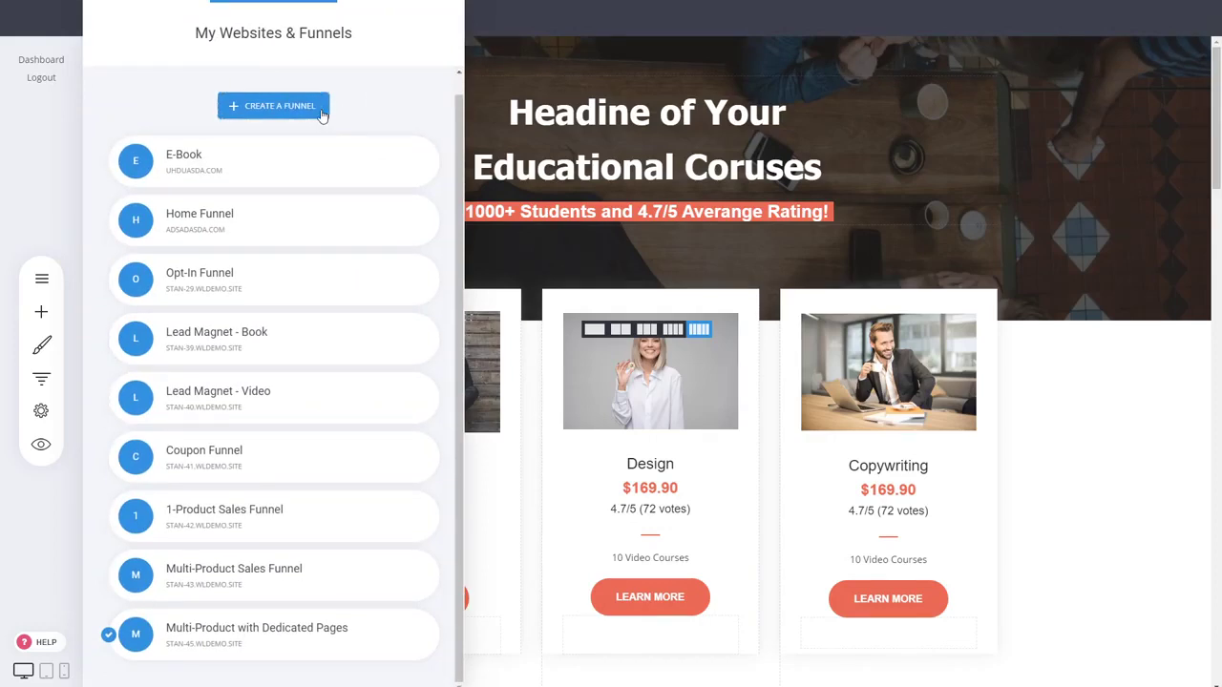
click(322, 113)
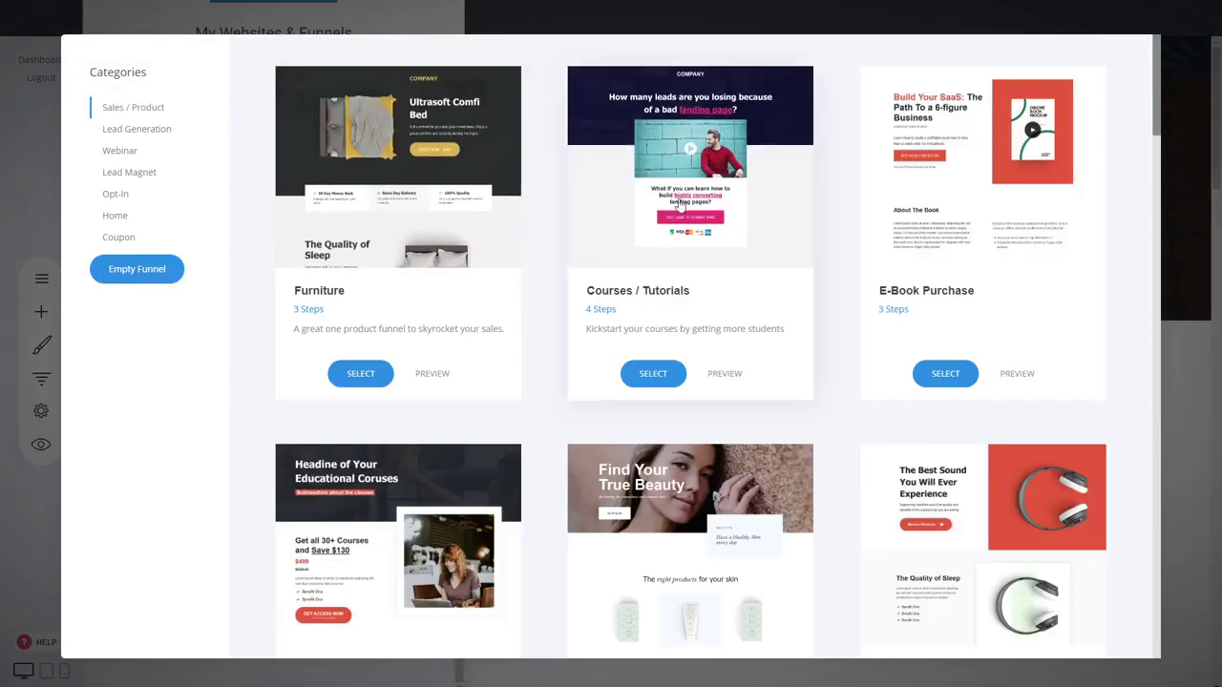
scroll(680, 202, down, 7)
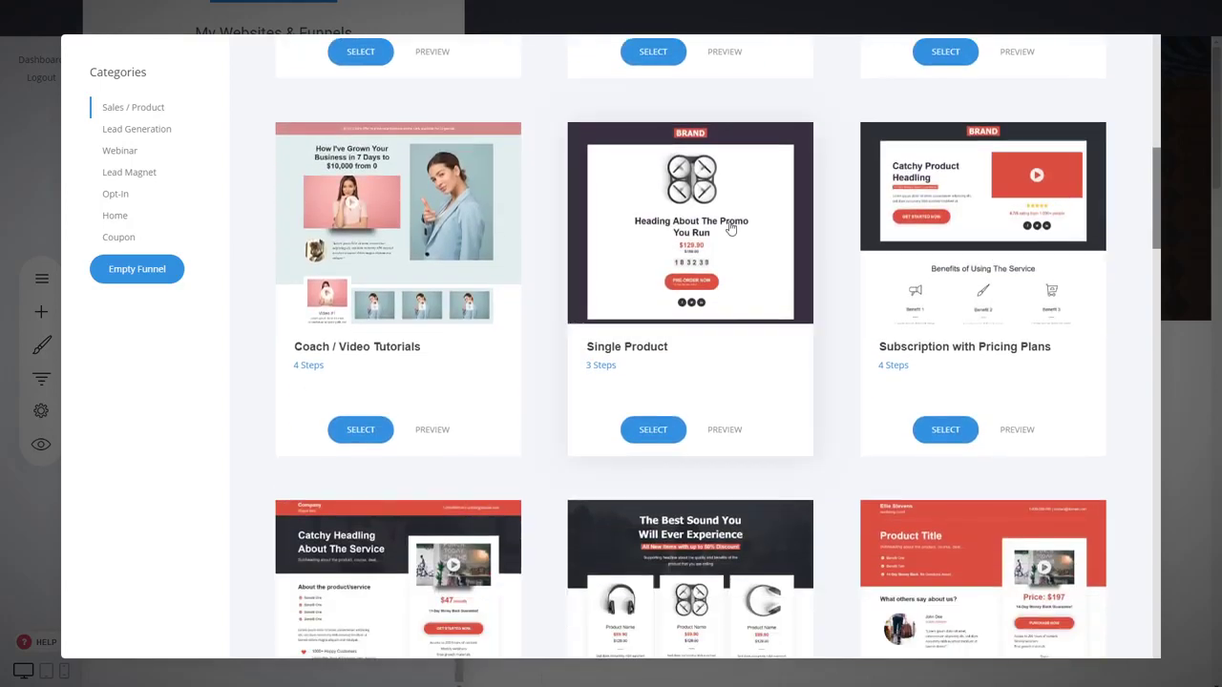
scroll(852, 241, down, 3)
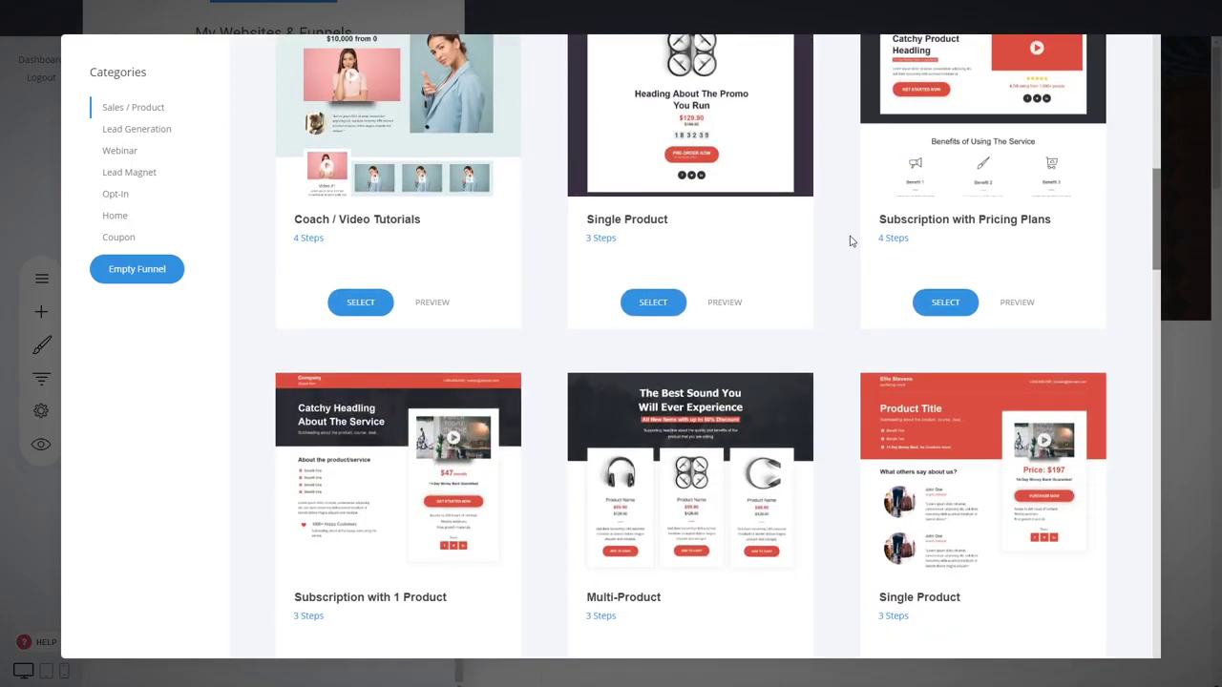
scroll(852, 241, up, 2)
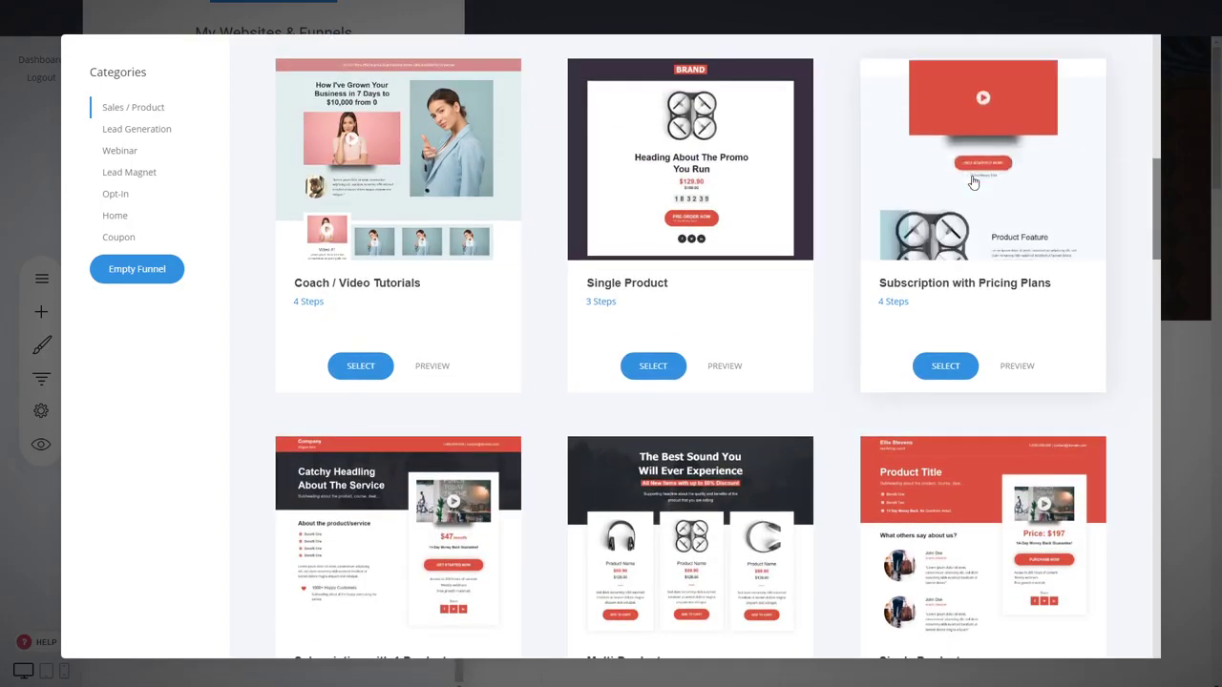
scroll(634, 387, down, 3)
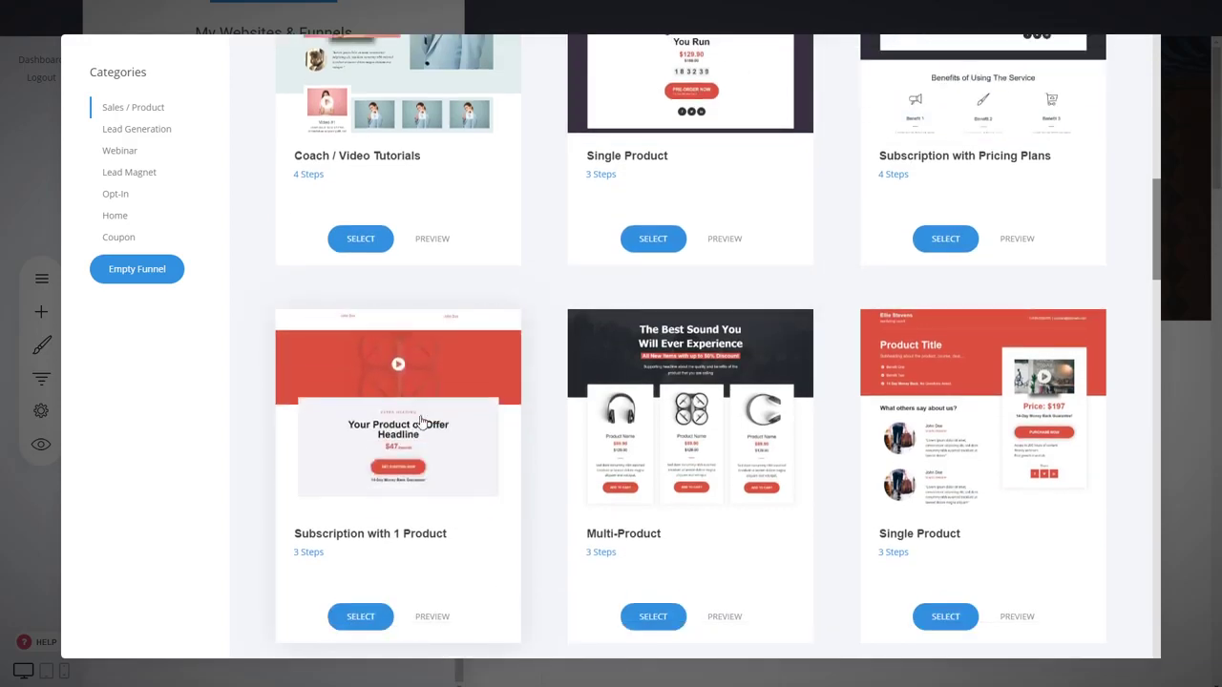
scroll(772, 358, up, 6)
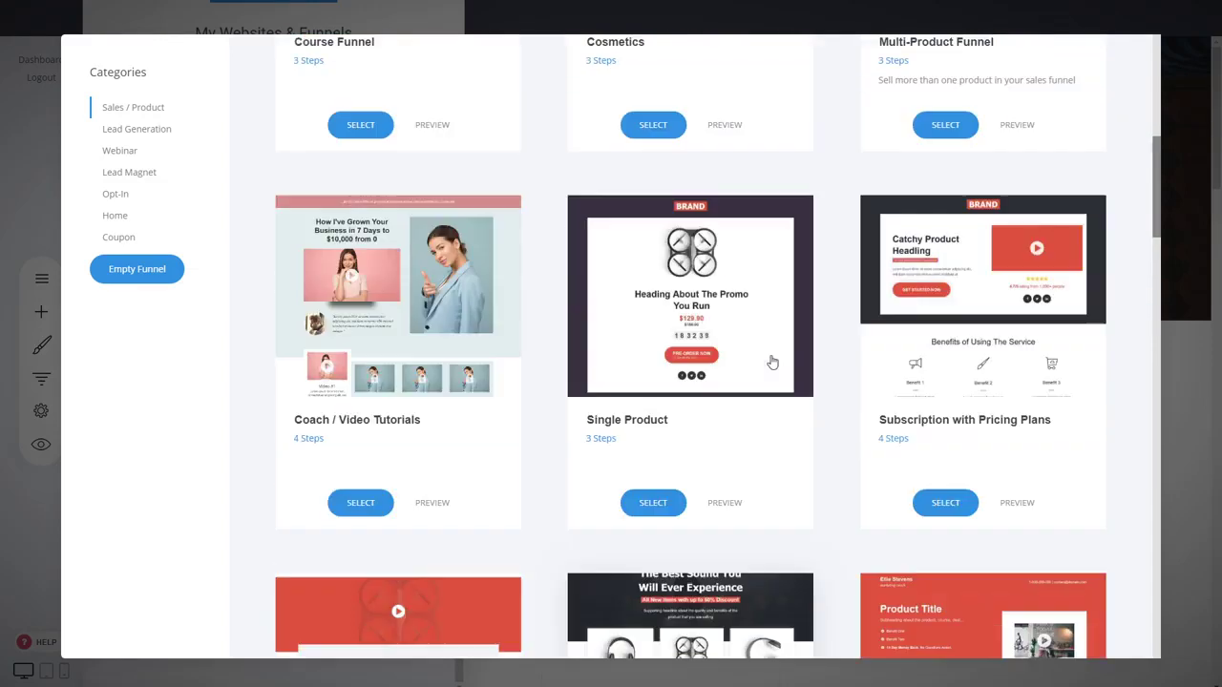
scroll(824, 382, down, 3)
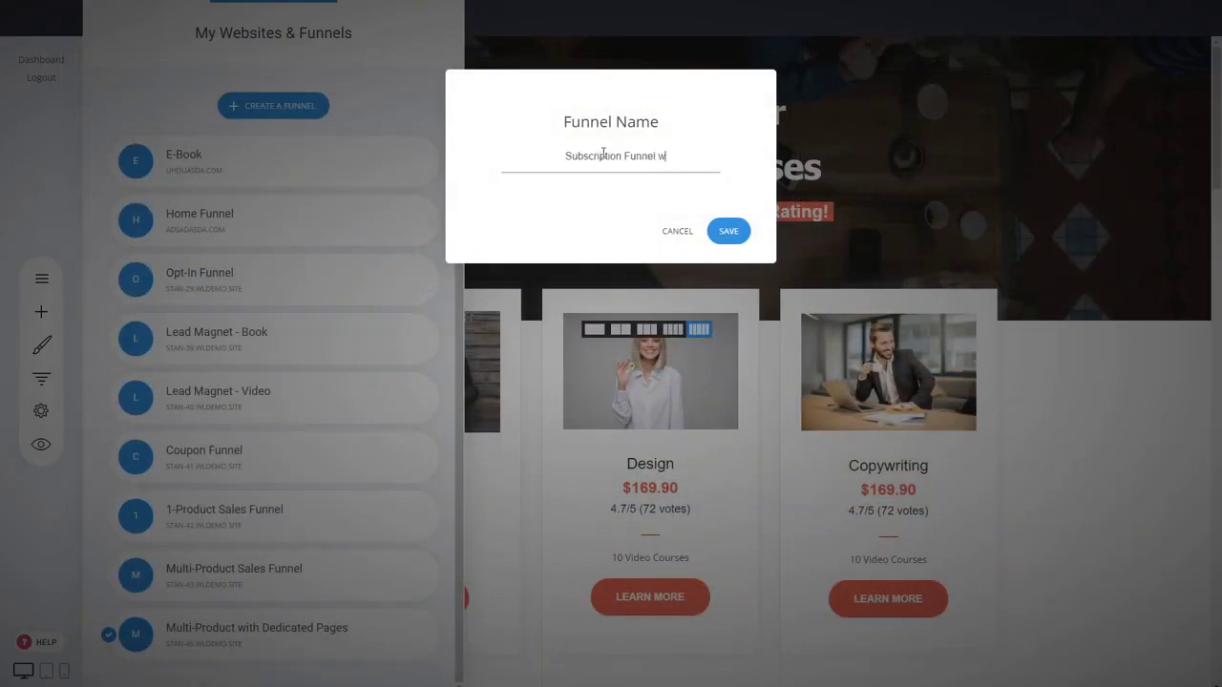
click(722, 231)
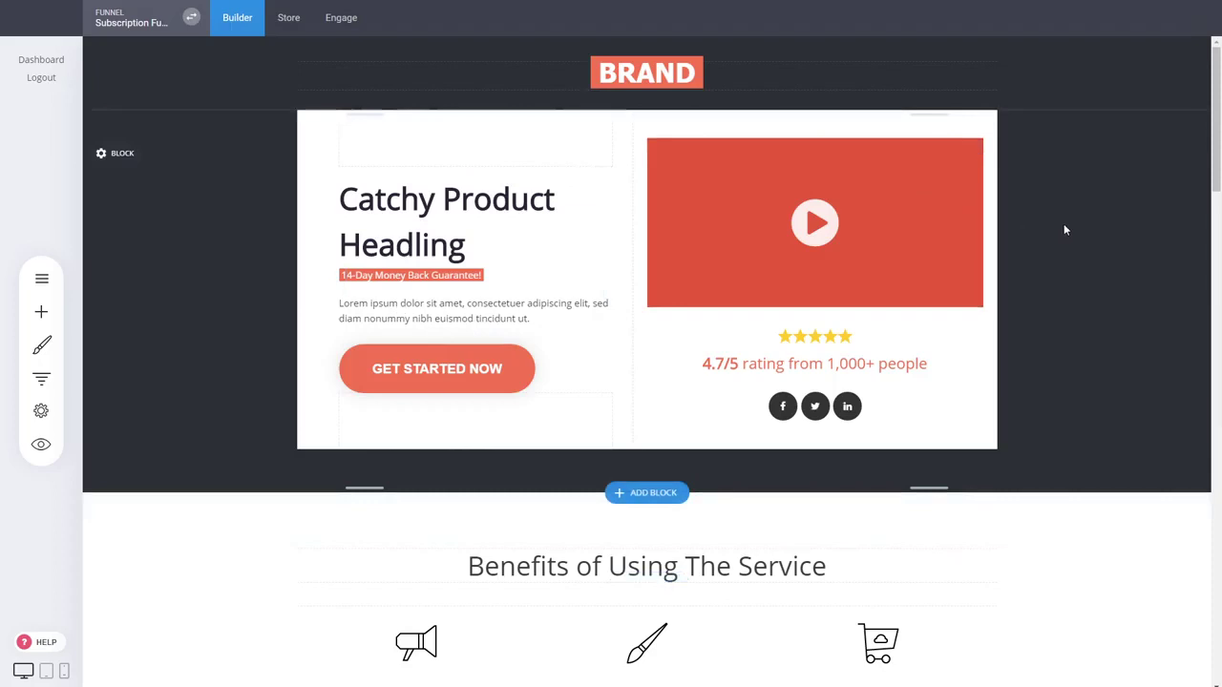
Scroll through the new landing page to review its sections
scroll(1066, 229, down, 3)
scroll(1001, 362, up, 3)
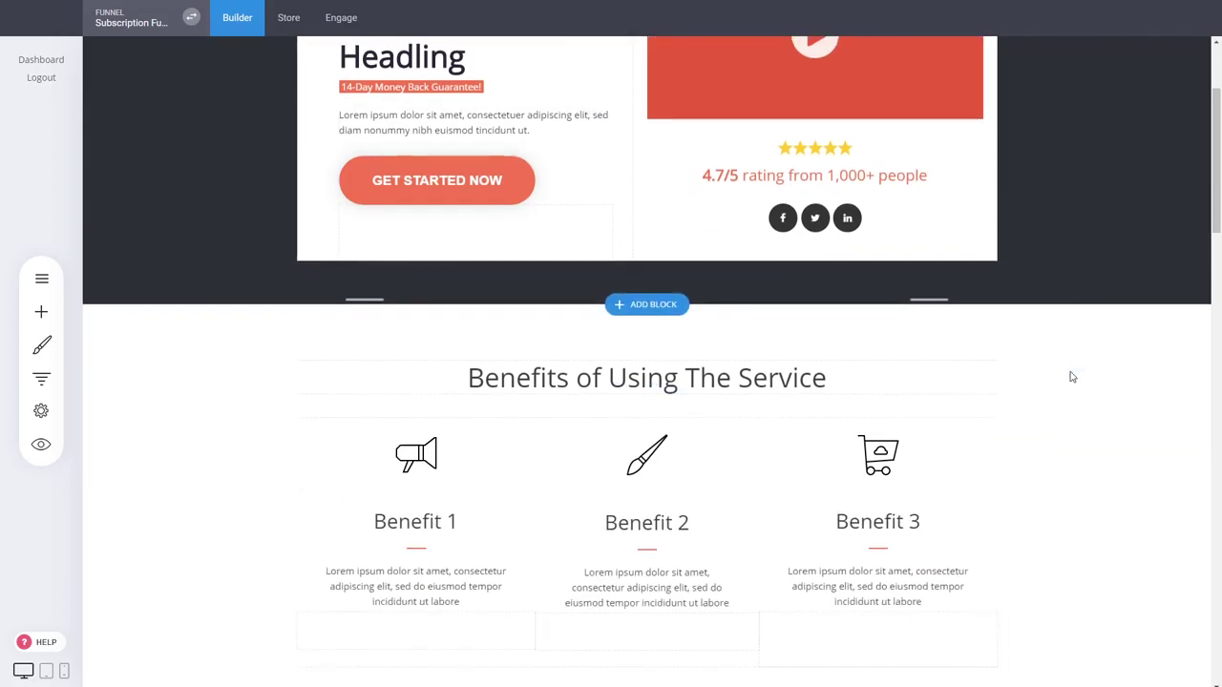
scroll(1064, 379, down, 3)
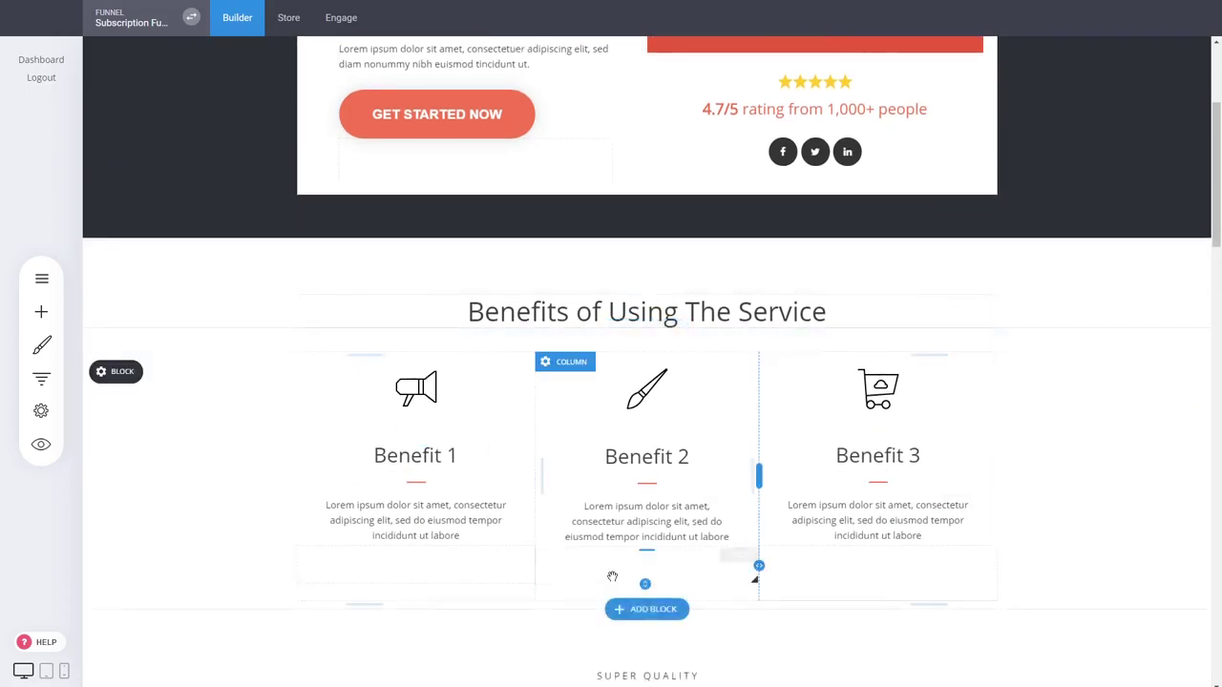
scroll(872, 314, down, 4)
scroll(955, 401, down, 2)
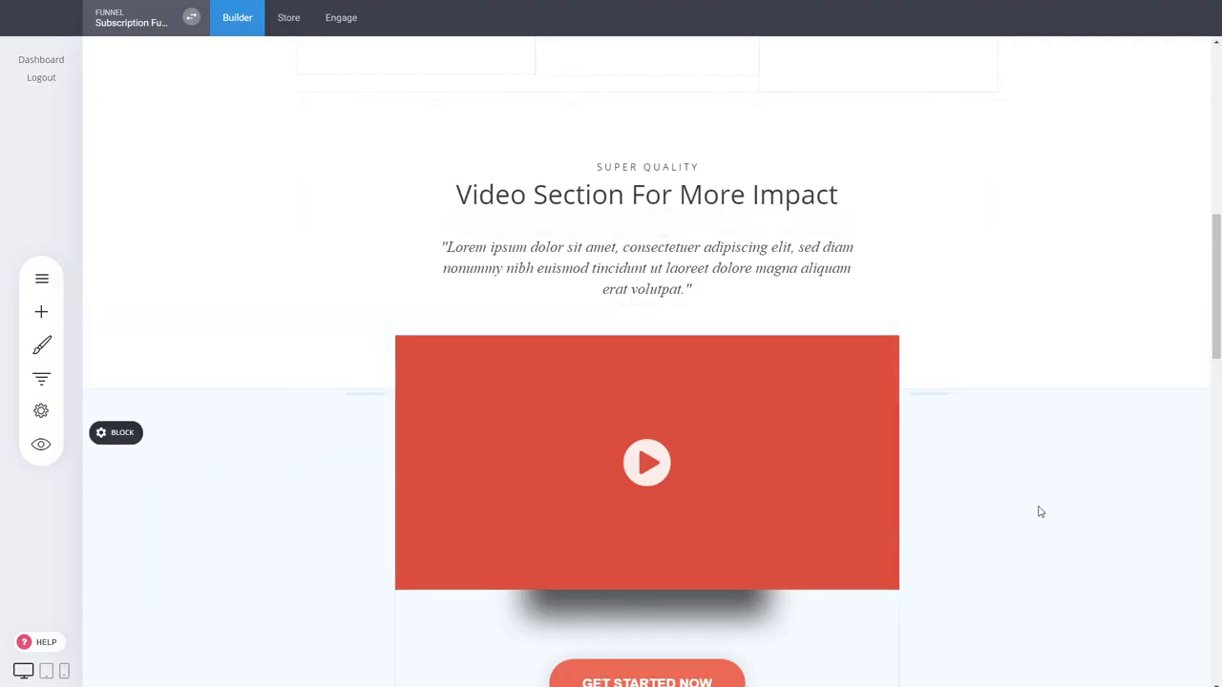
scroll(1036, 506, down, 2)
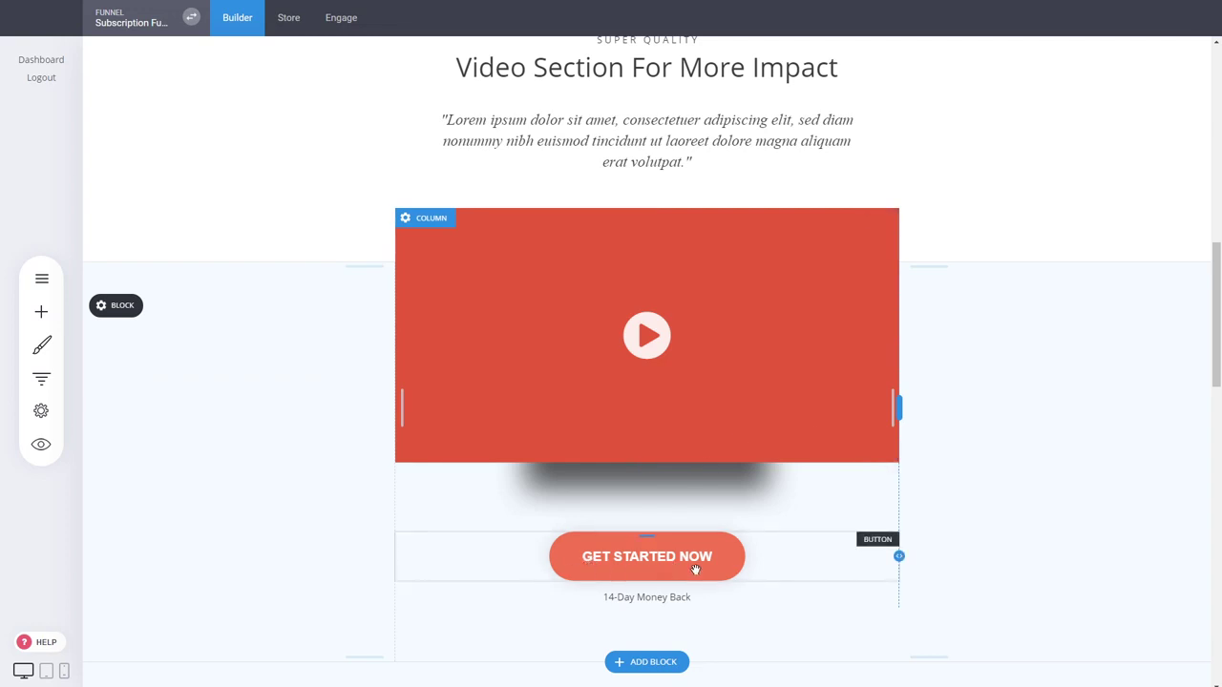
scroll(1061, 450, down, 8)
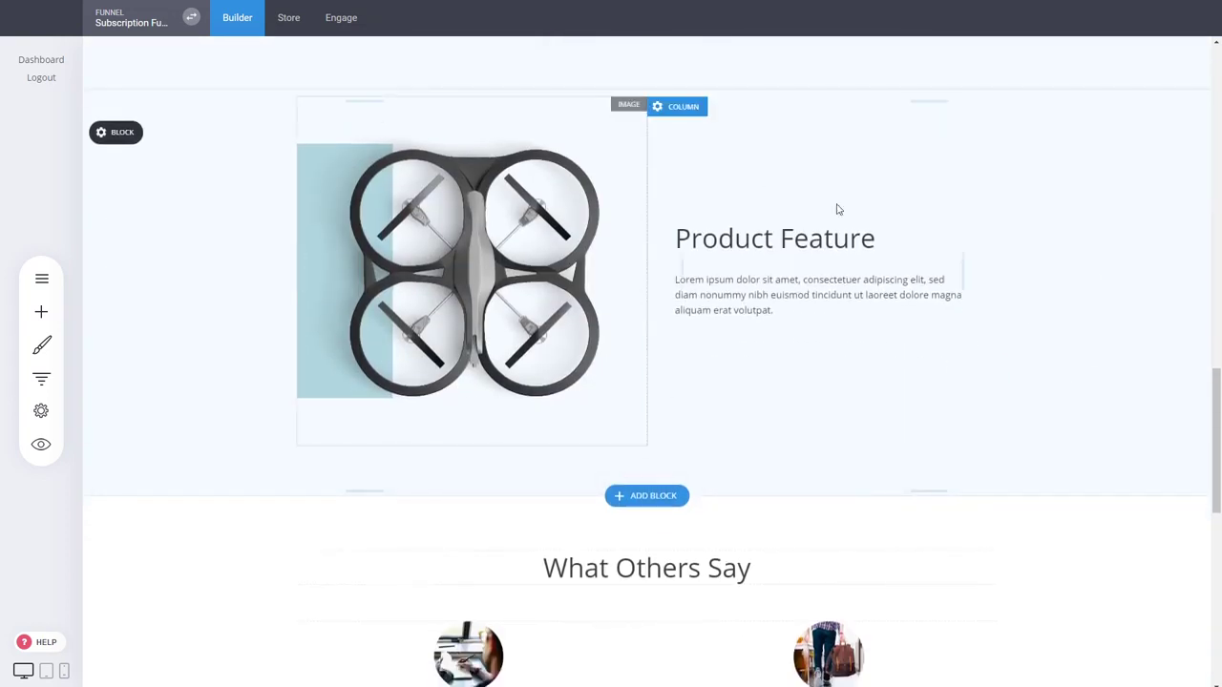
Open the block library to add a block below the Product Feature section
click(578, 317)
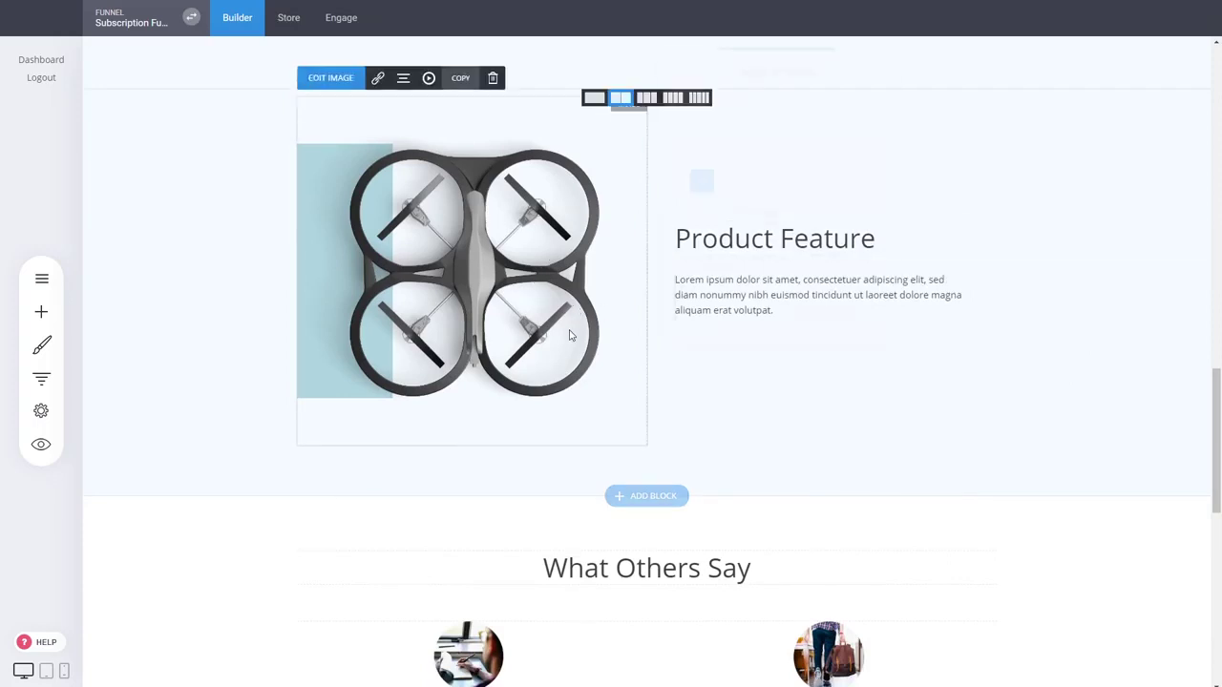
click(1066, 252)
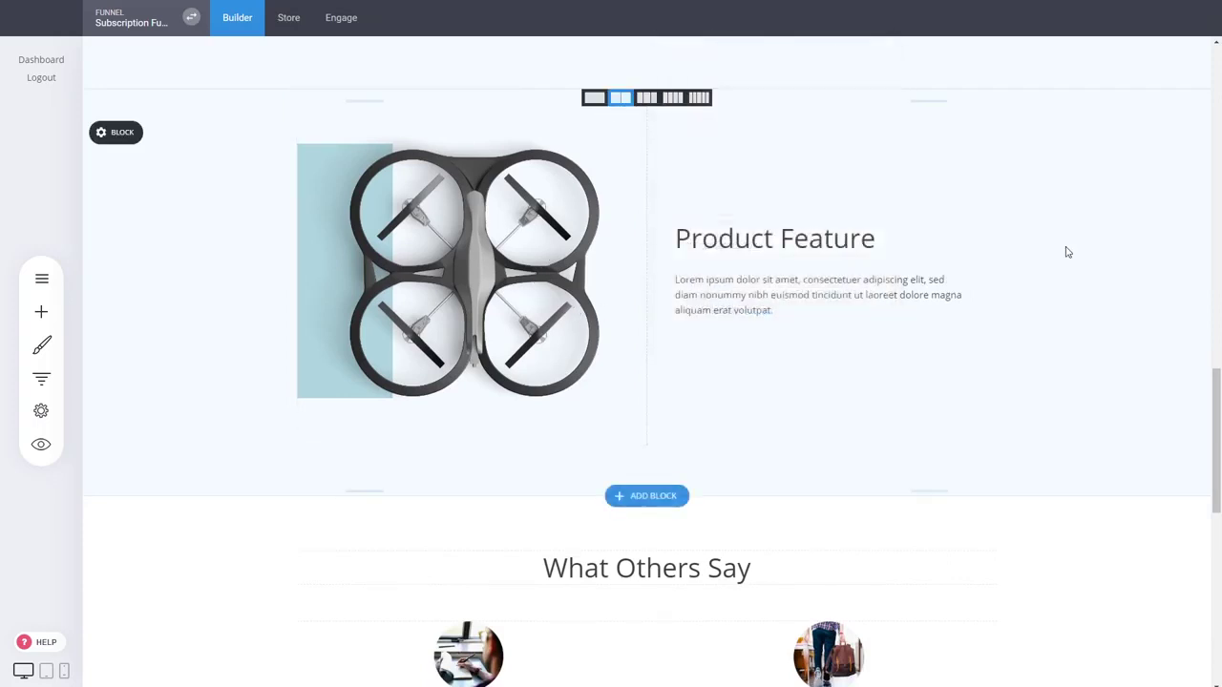
scroll(840, 248, down, 2)
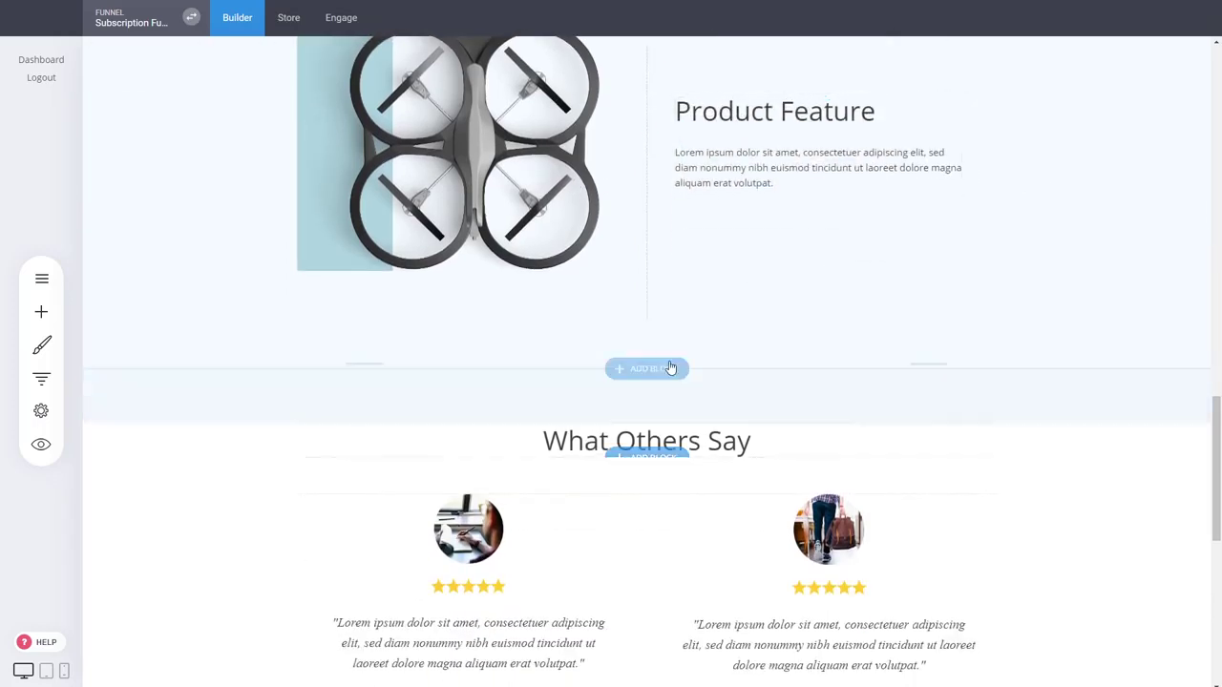
click(674, 368)
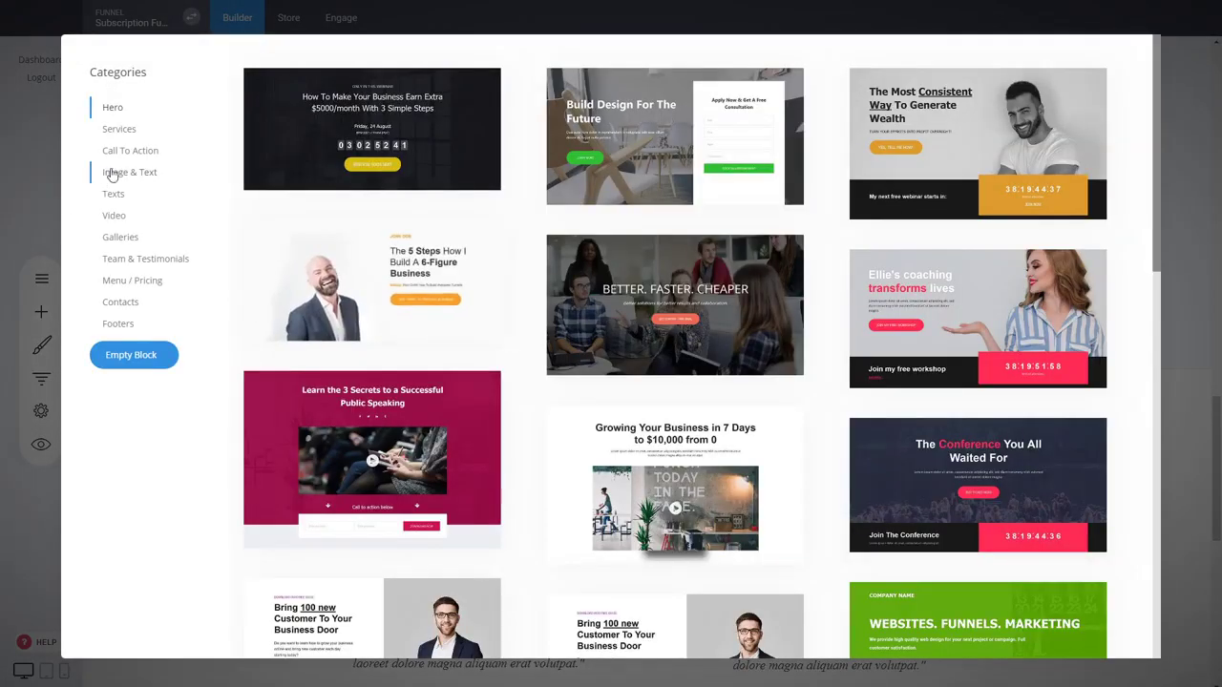
Browse the Services block templates, then close the library without adding one
click(121, 130)
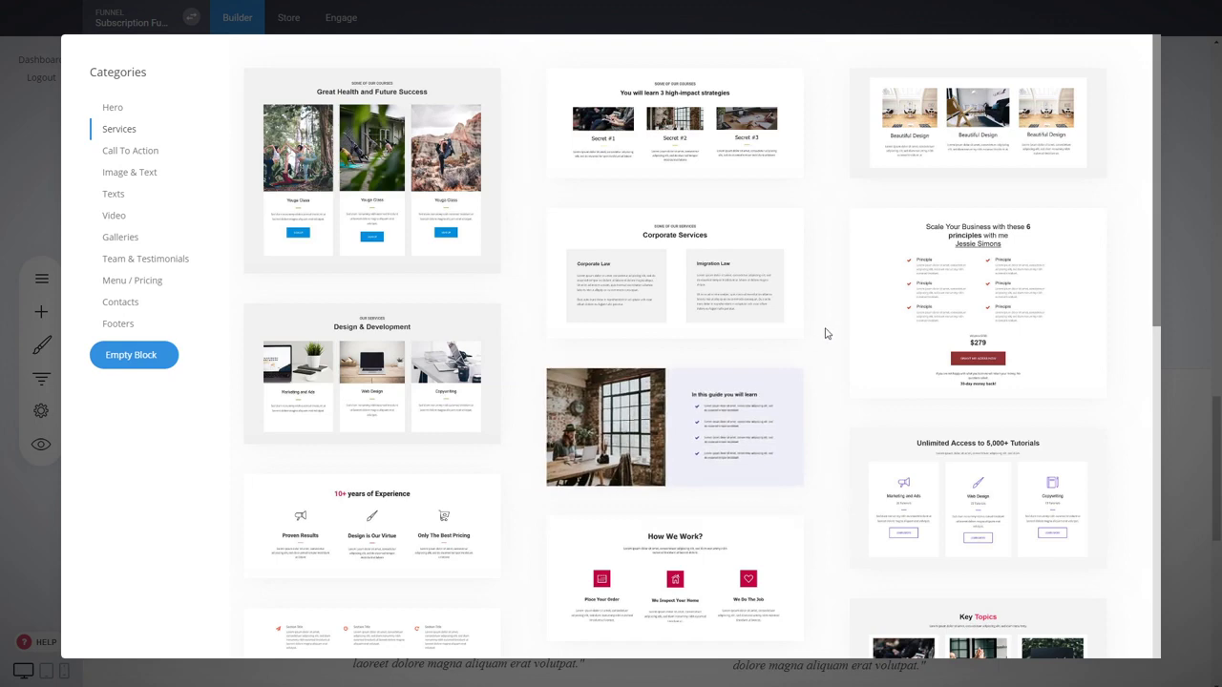
scroll(1005, 390, down, 5)
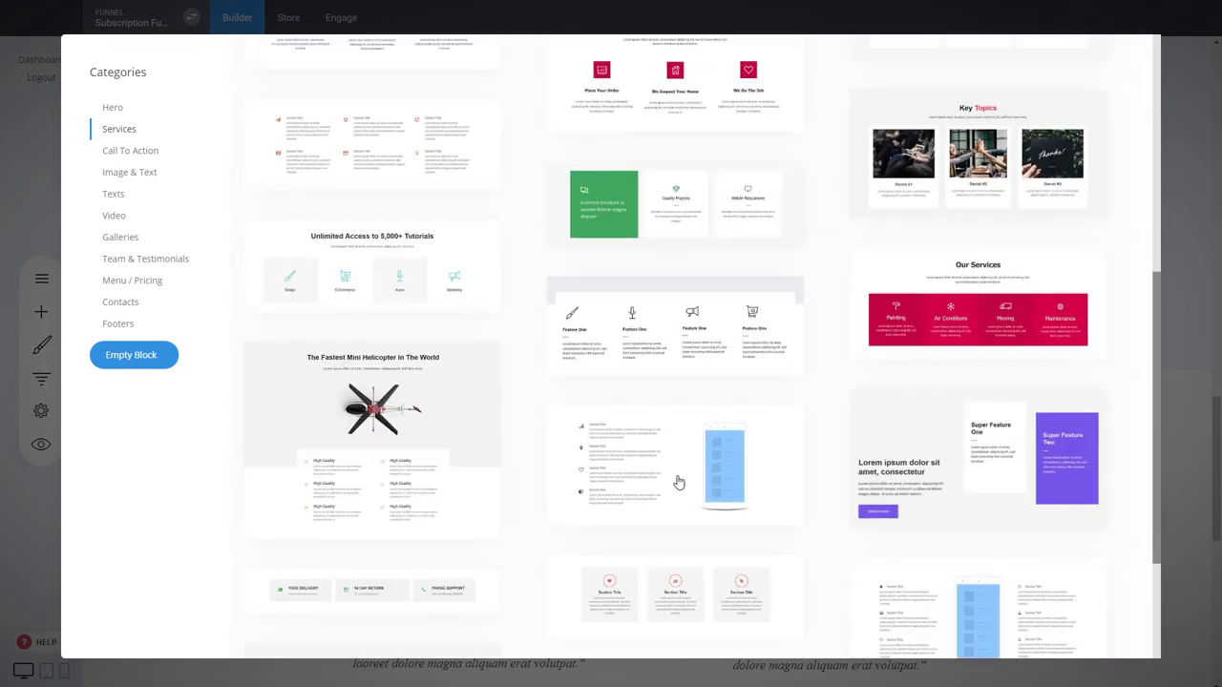
scroll(824, 447, down, 2)
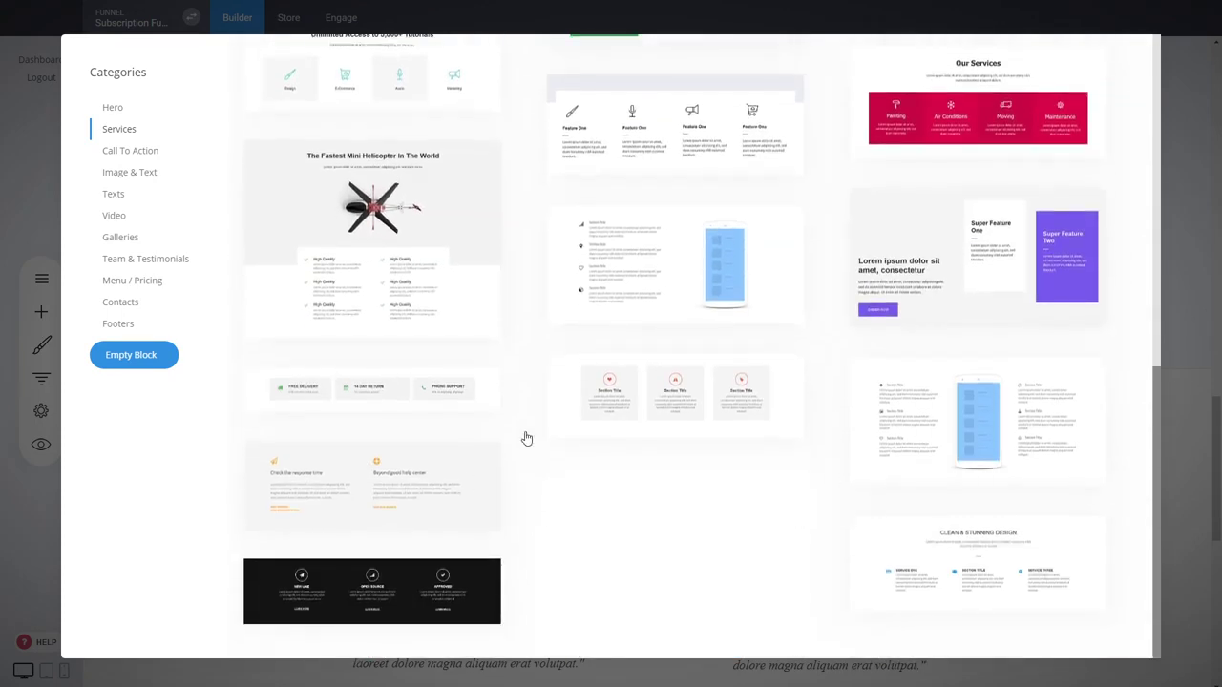
click(1193, 171)
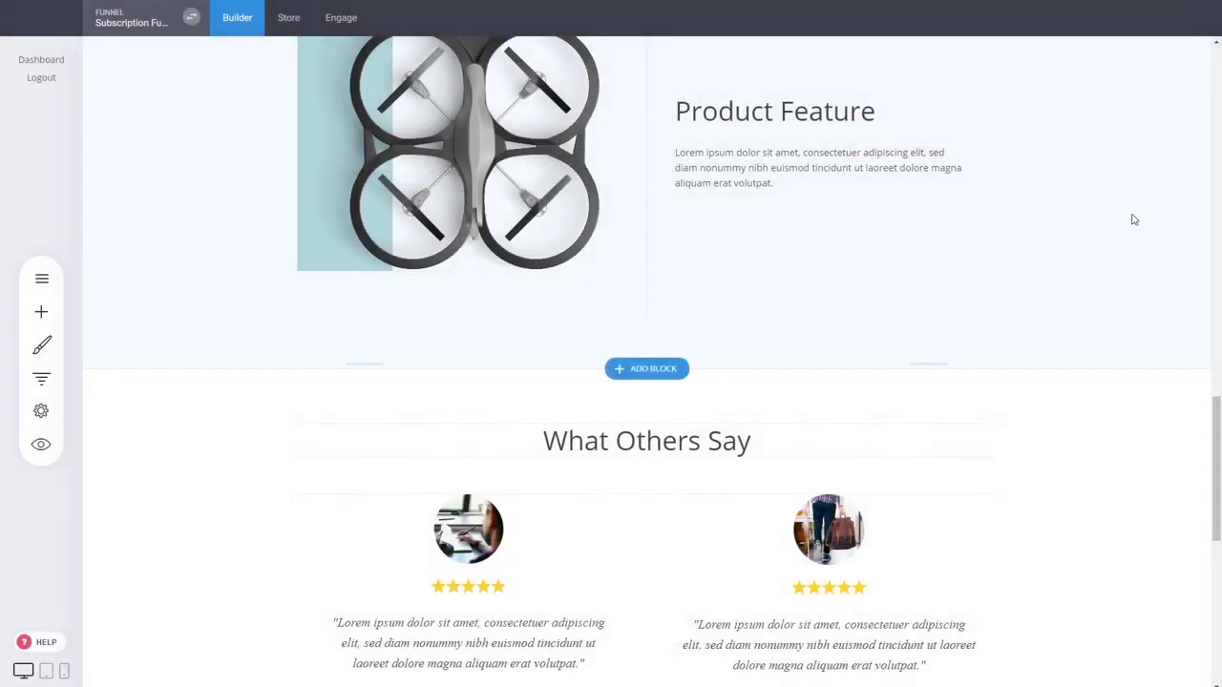
Show the funnel's steps: Landing Page, Pricing, Checkout and Thank You
scroll(916, 193, down, 2)
scroll(916, 504, down, 4)
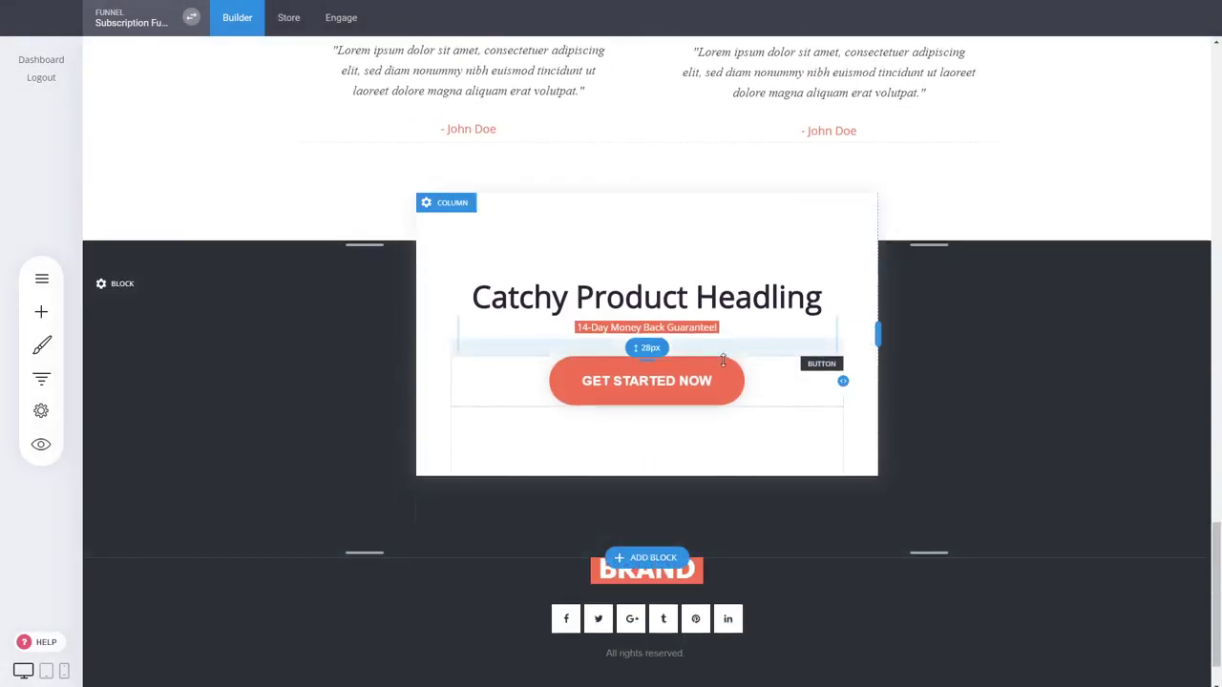
drag(1218, 553, 1217, 67)
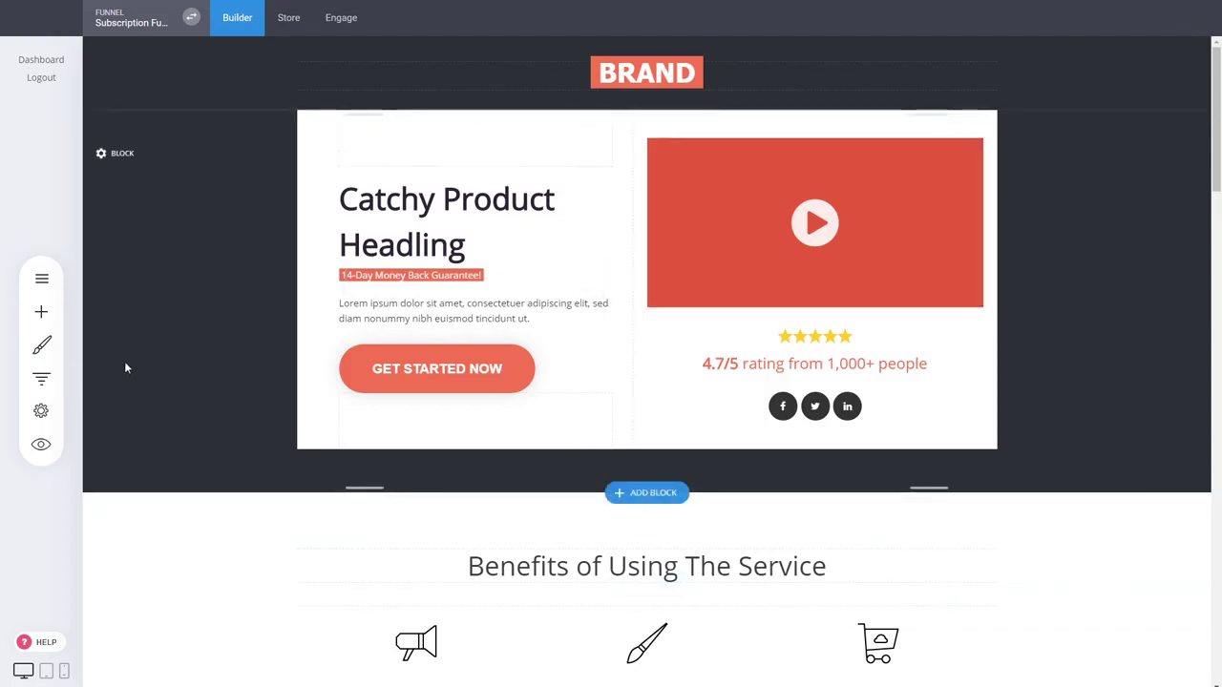
click(41, 378)
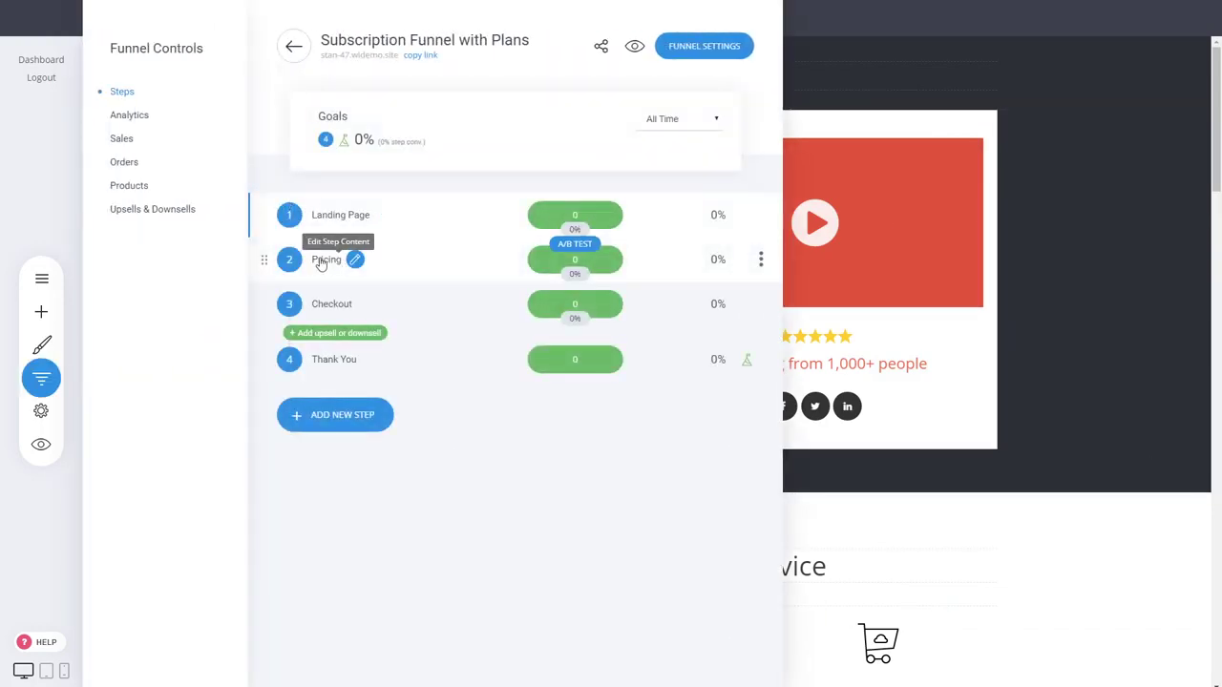
Load the Pricing step page and start editing the first plan's name
click(324, 263)
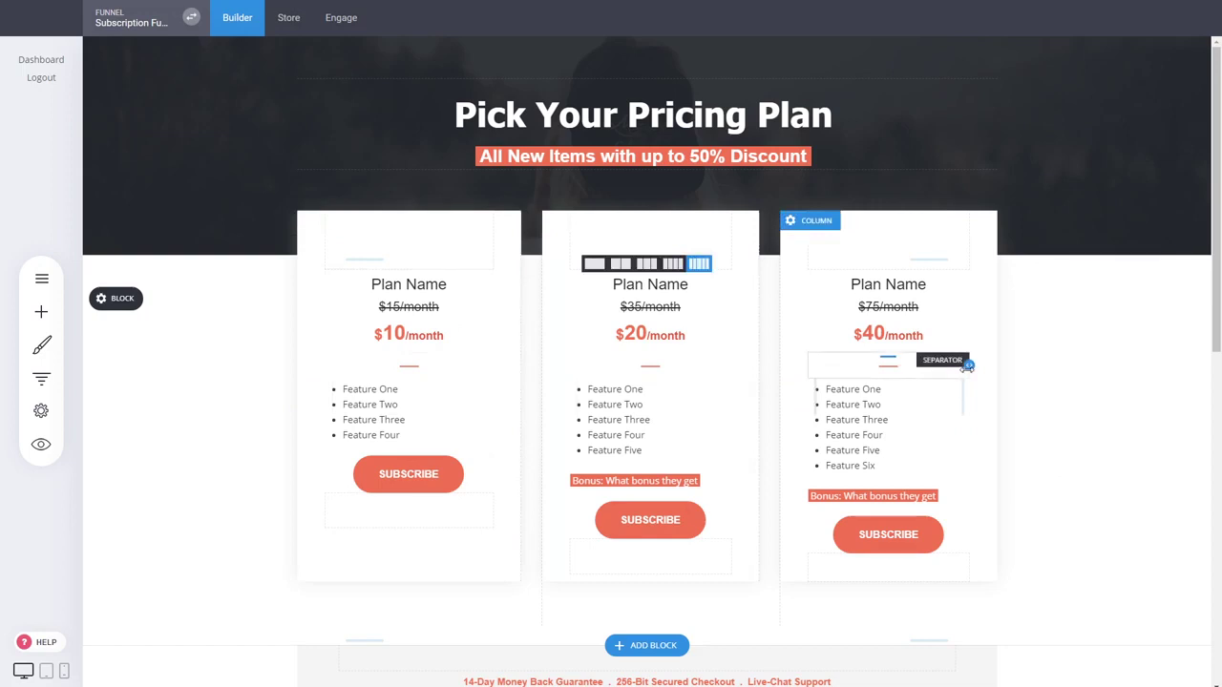
click(444, 337)
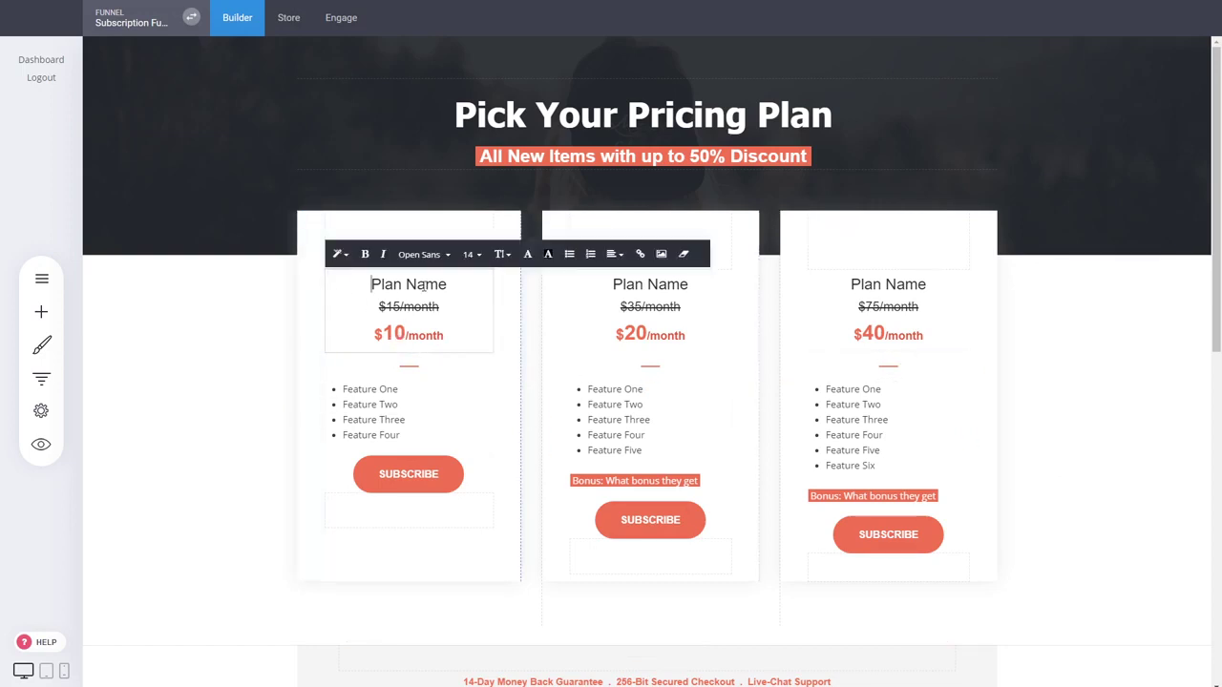
Centre the $10/month plan's Feature One to Feature Four list and remove its bullets
click(238, 396)
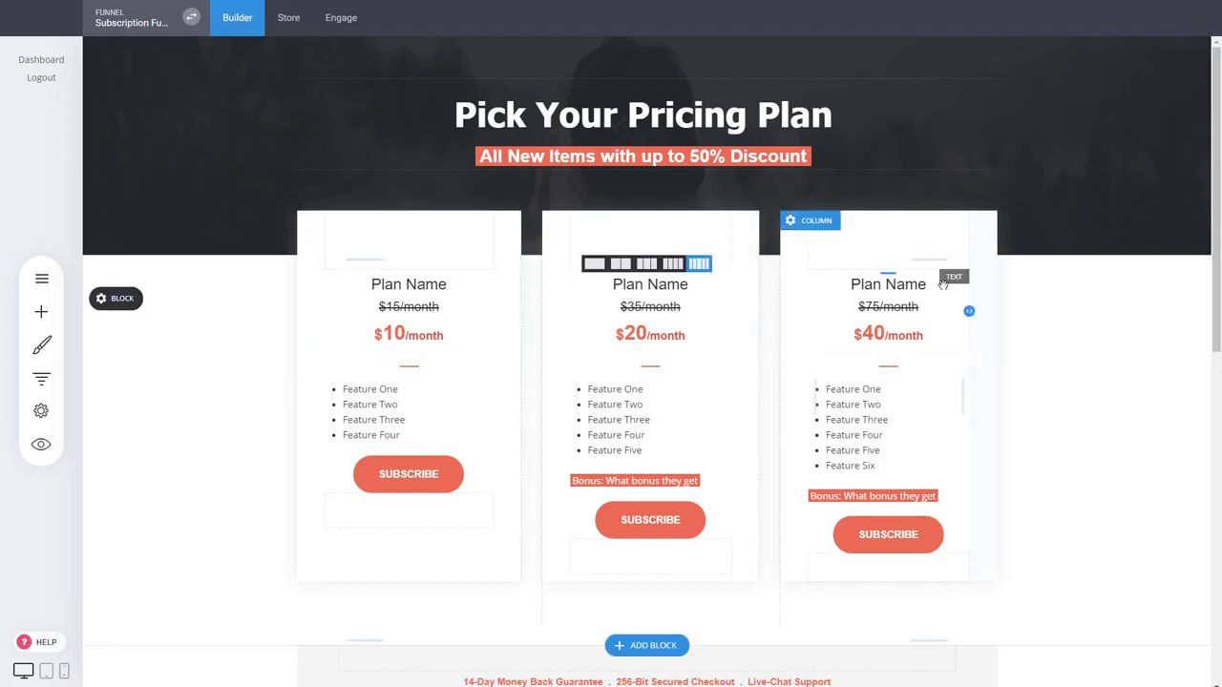
triple_click(404, 404)
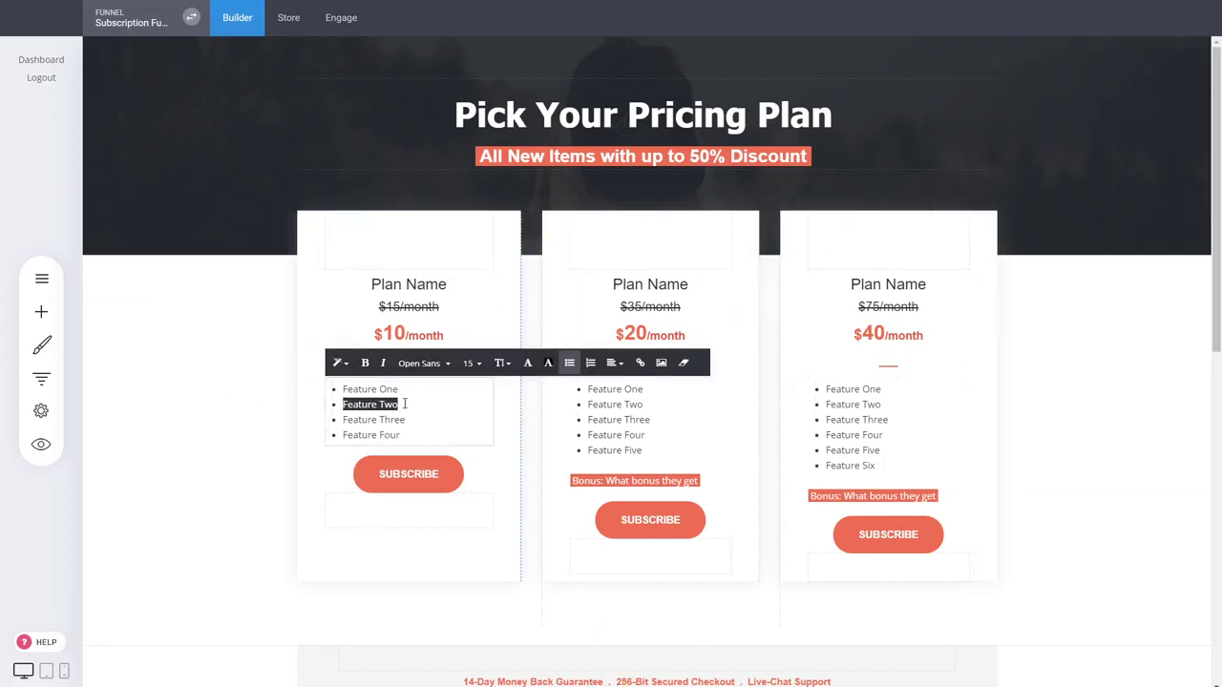
drag(419, 442, 335, 388)
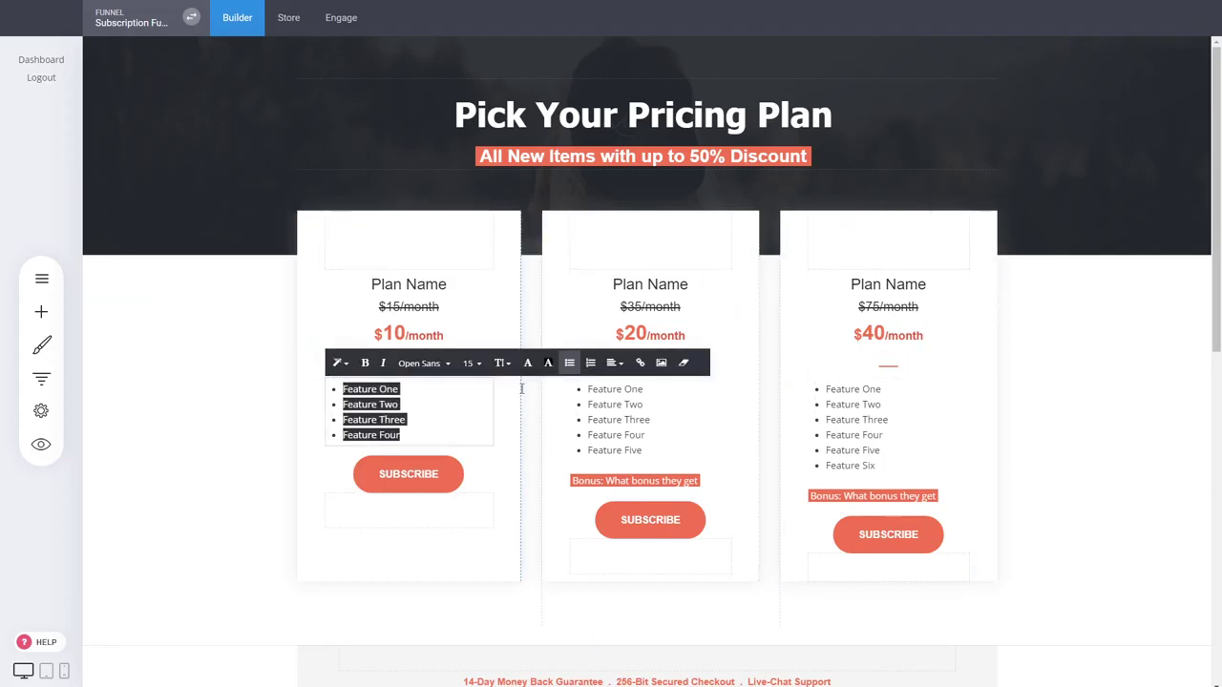
click(613, 363)
click(620, 391)
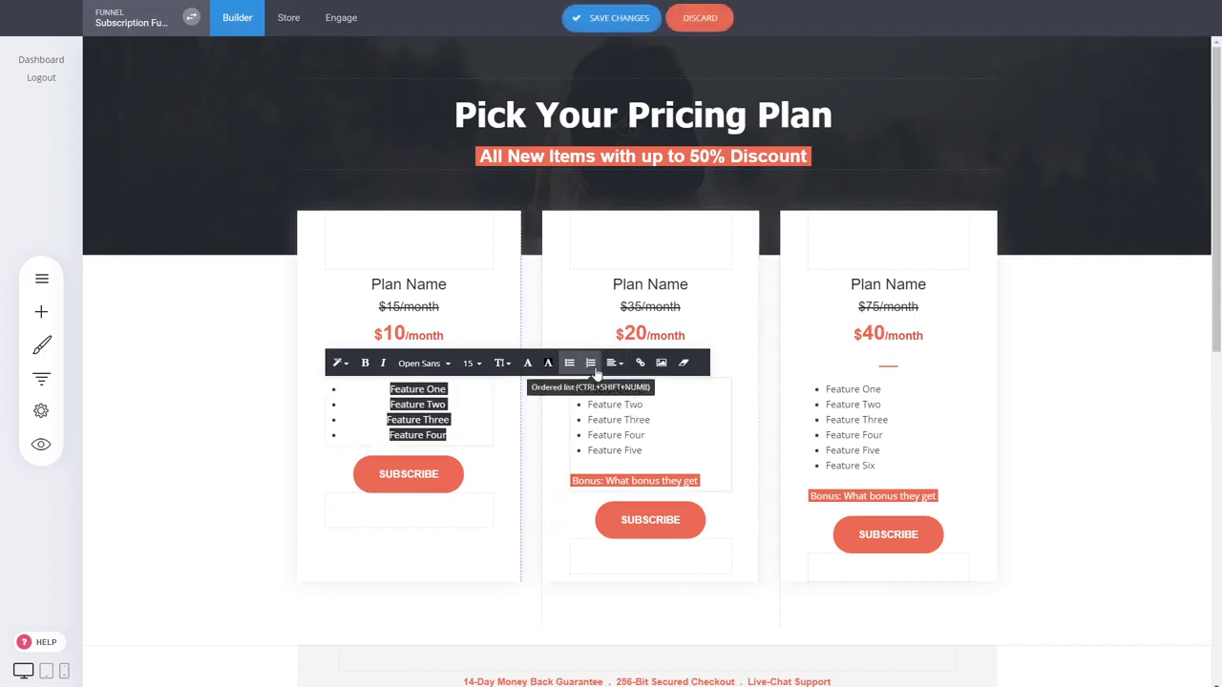
click(569, 365)
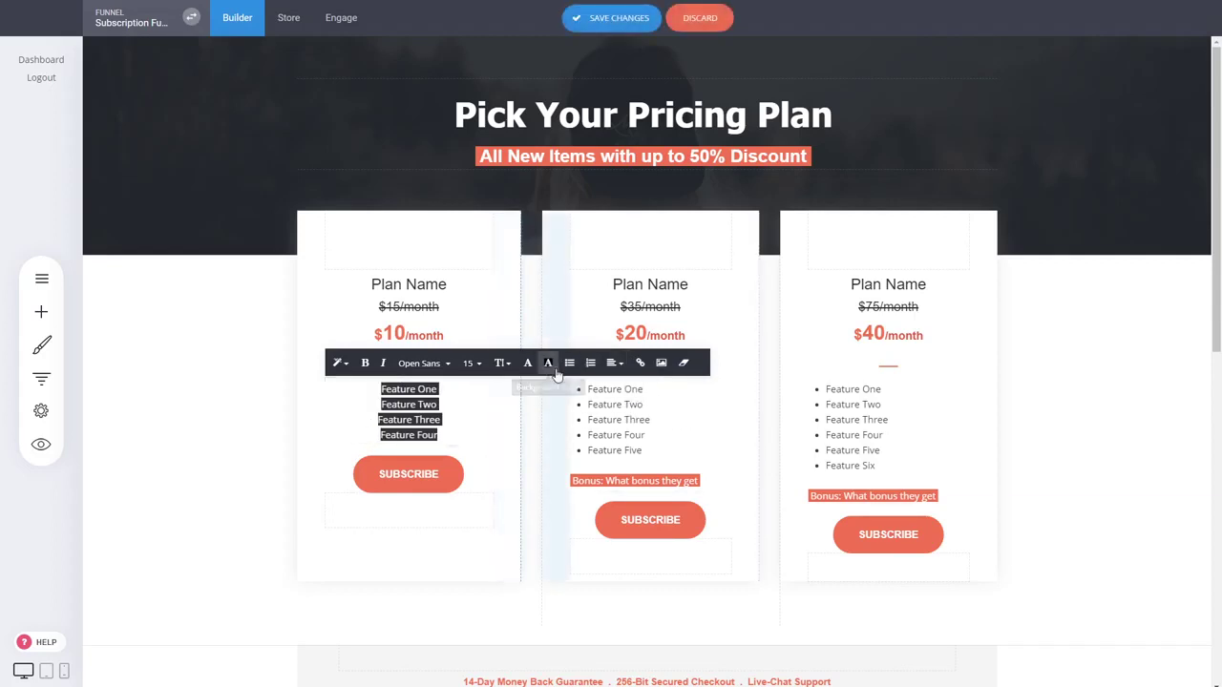
click(1085, 475)
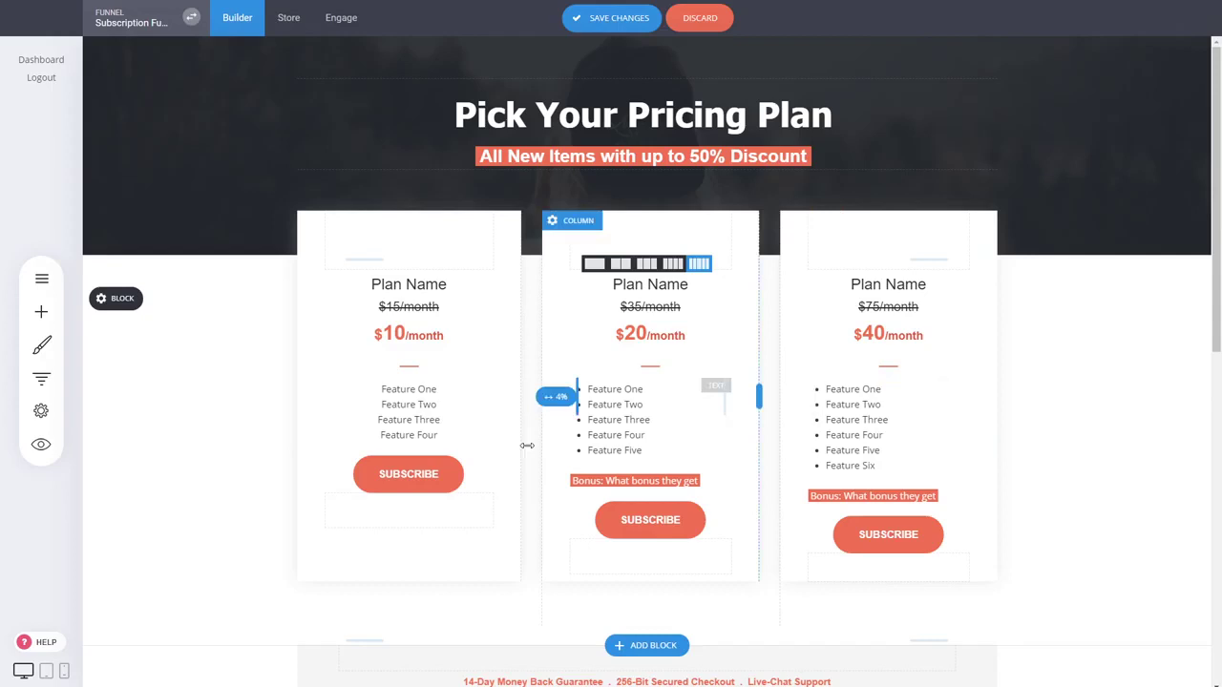
triple_click(435, 411)
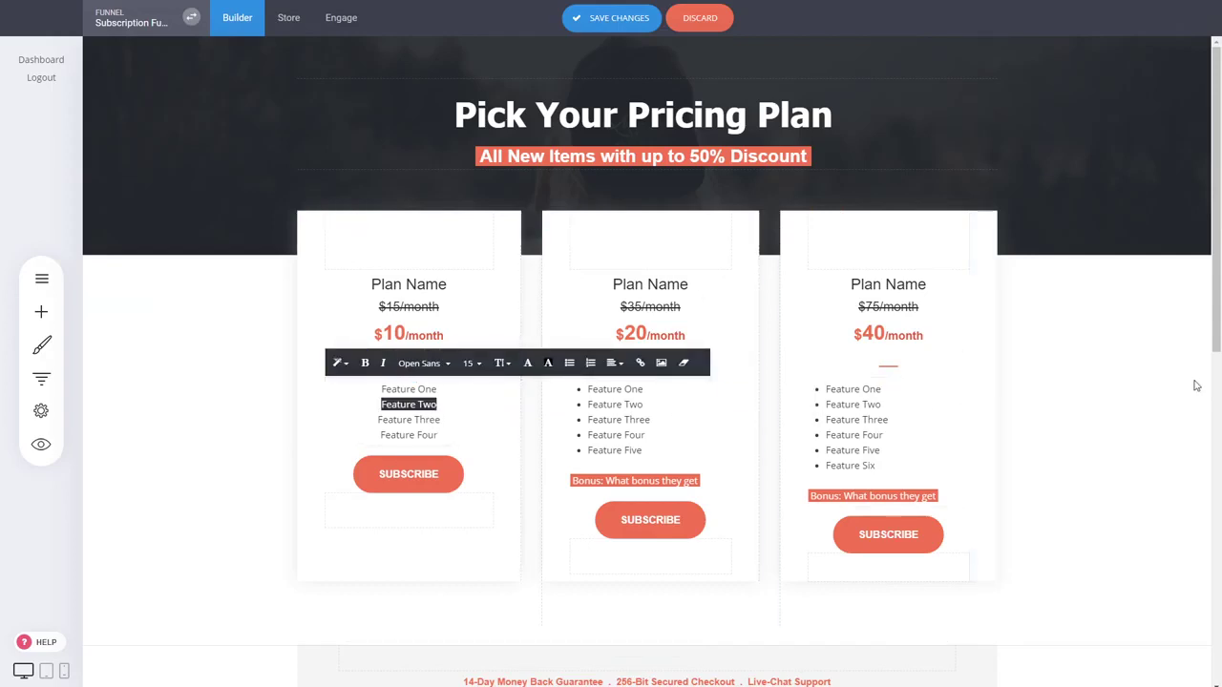
click(1119, 413)
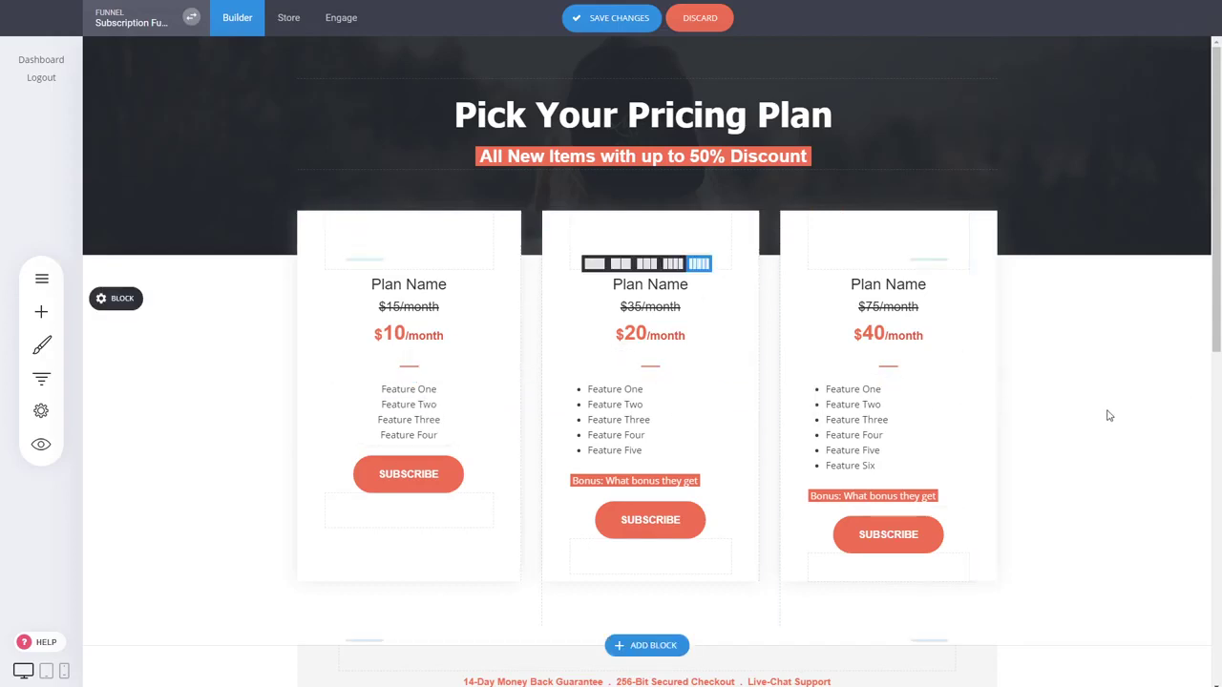
click(401, 477)
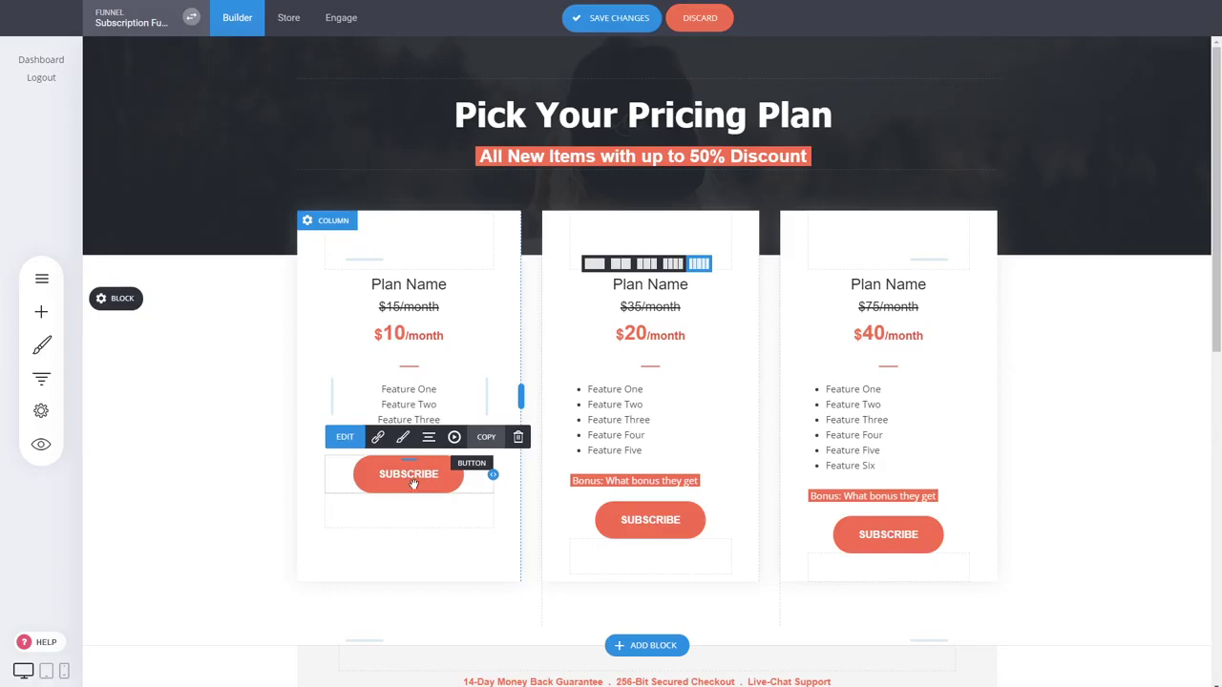
Check the first Subscribe button's Open On Click setting without changing it
click(413, 479)
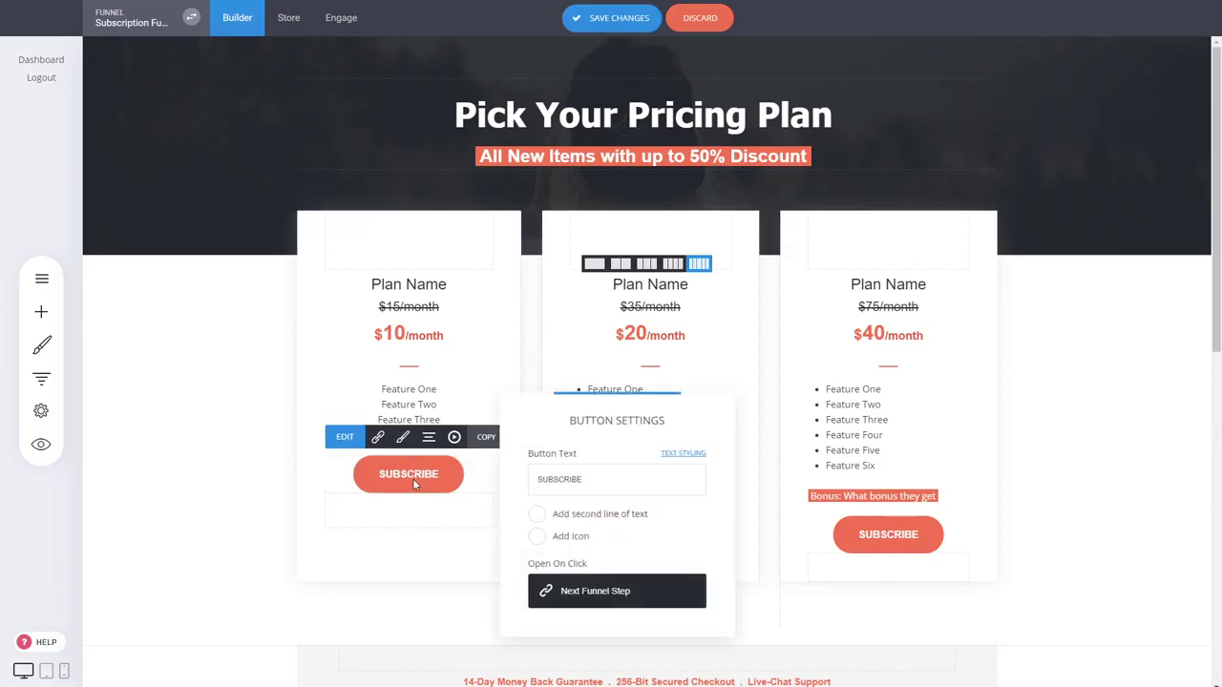
click(268, 467)
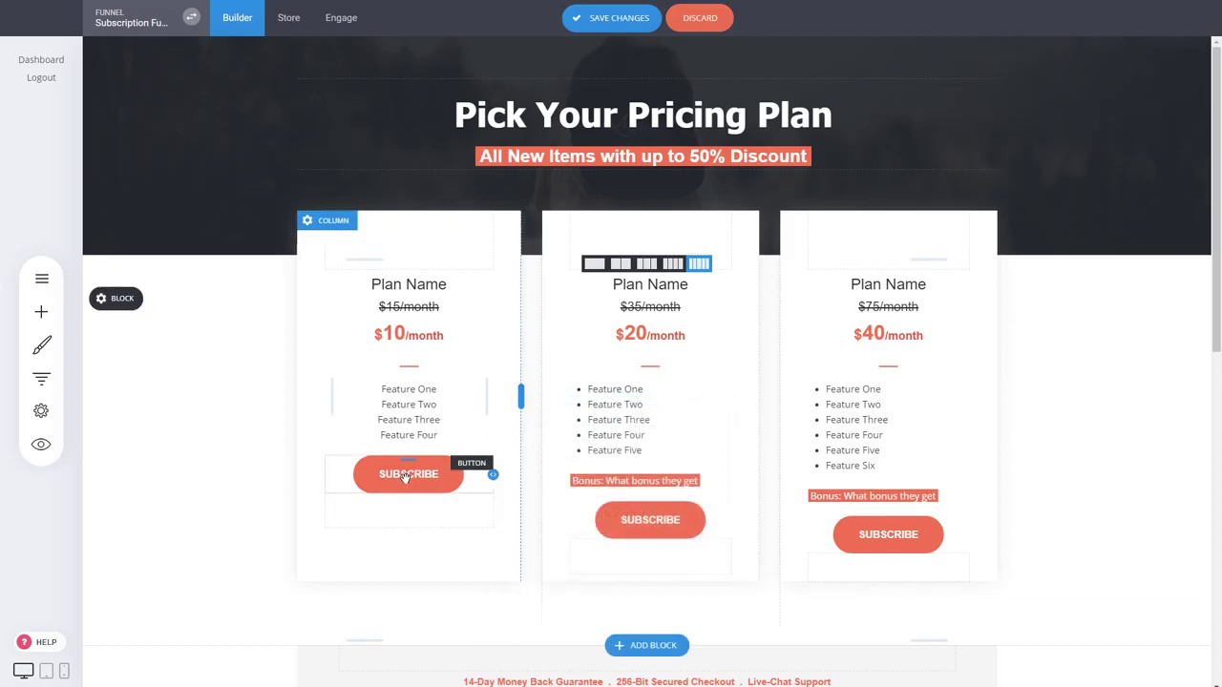
click(405, 478)
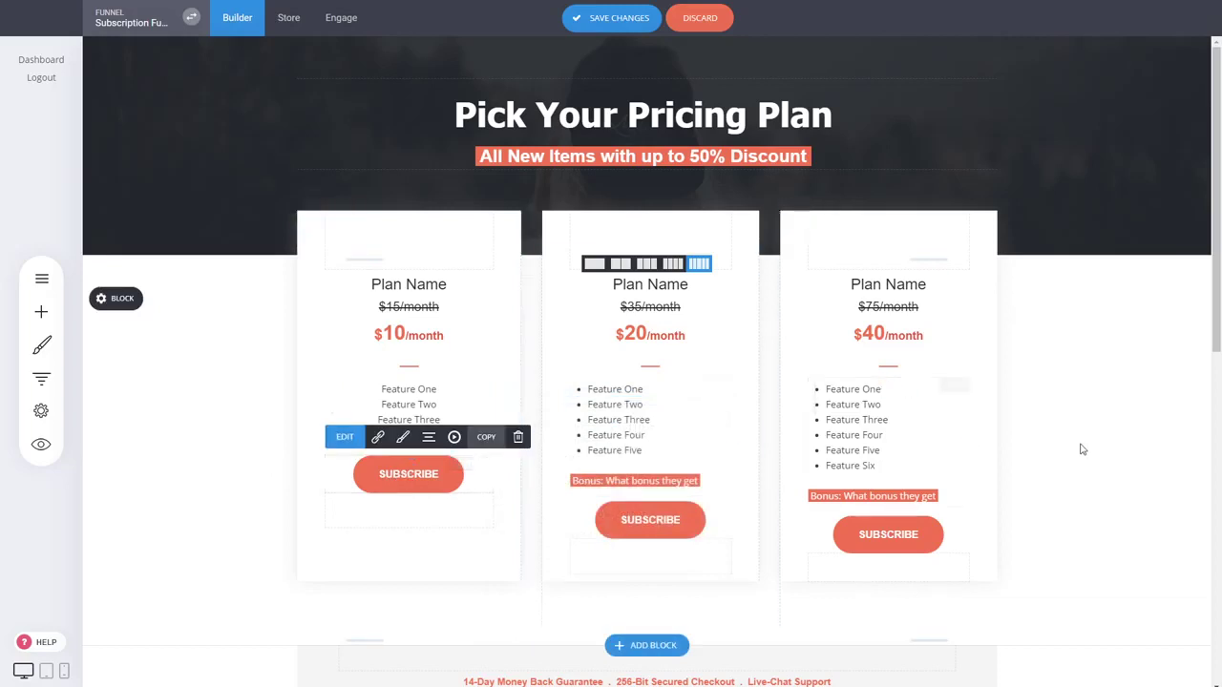
Review the Pricing page and save the changes until 'Updated!' appears
scroll(996, 309, down, 3)
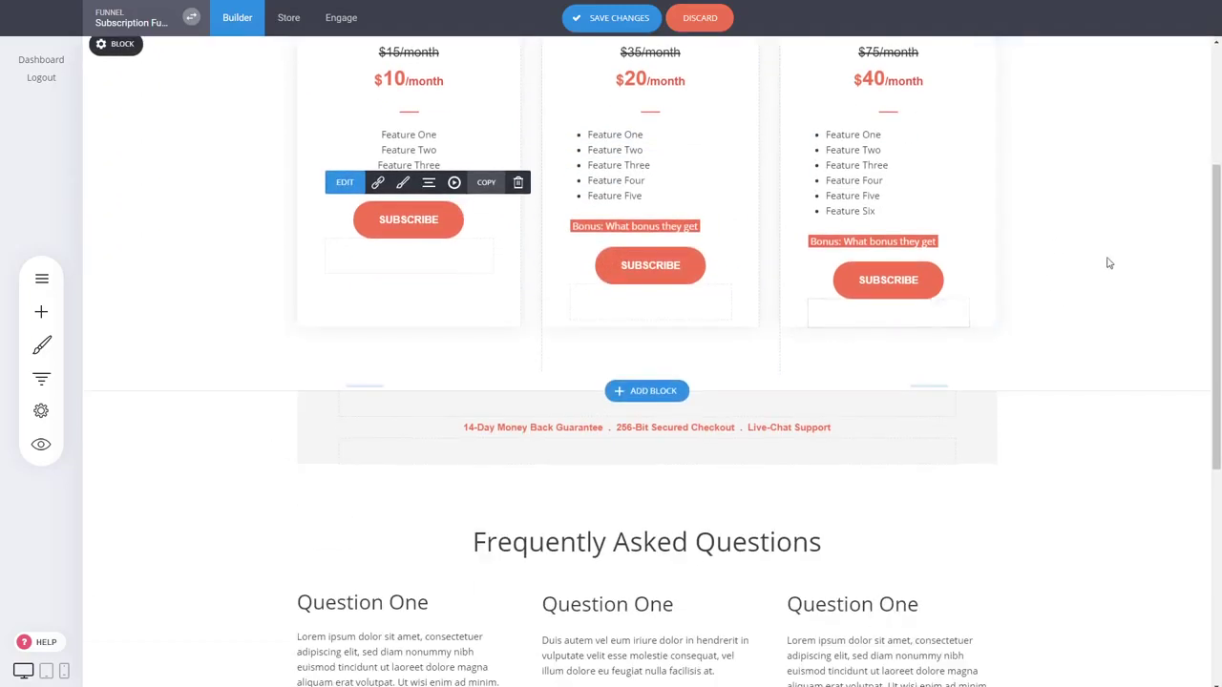
scroll(1109, 262, up, 3)
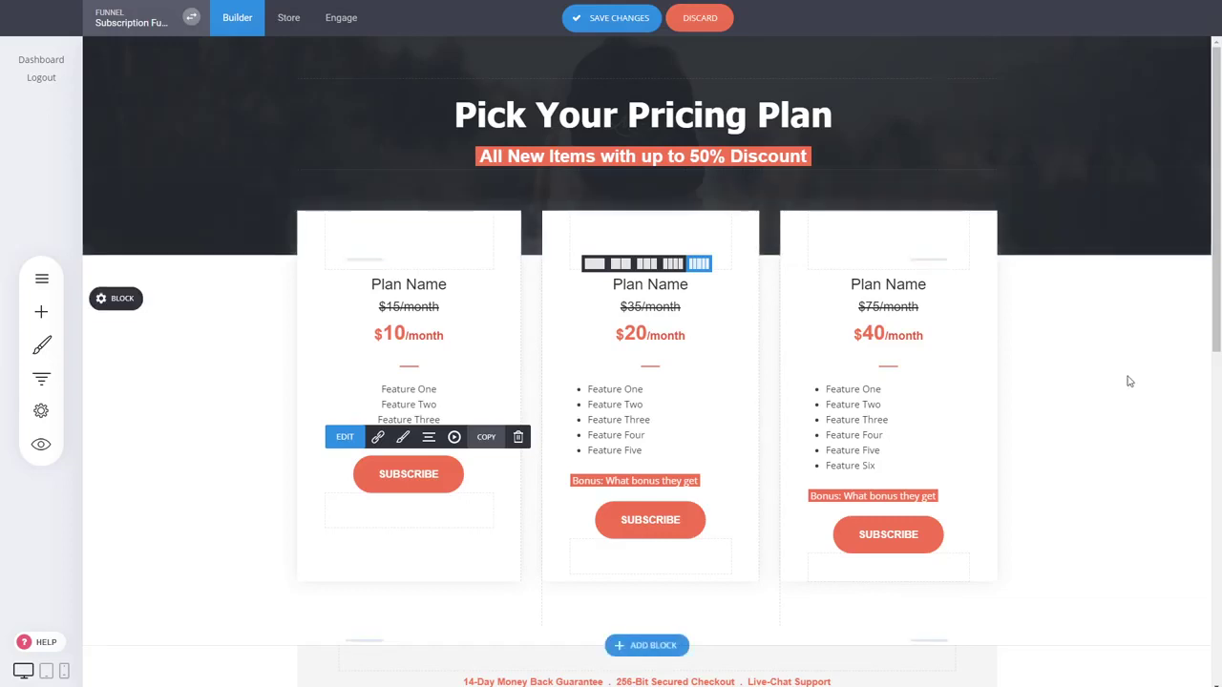
scroll(1129, 381, down, 2)
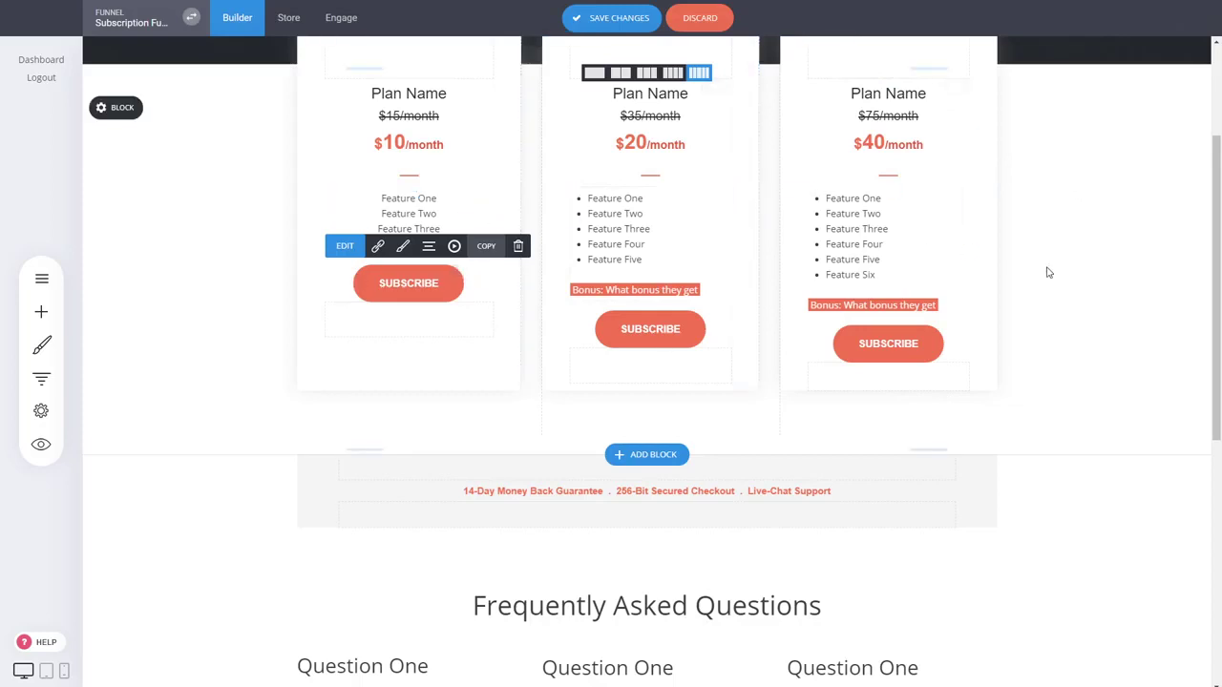
scroll(1045, 270, up, 2)
scroll(1102, 341, down, 2)
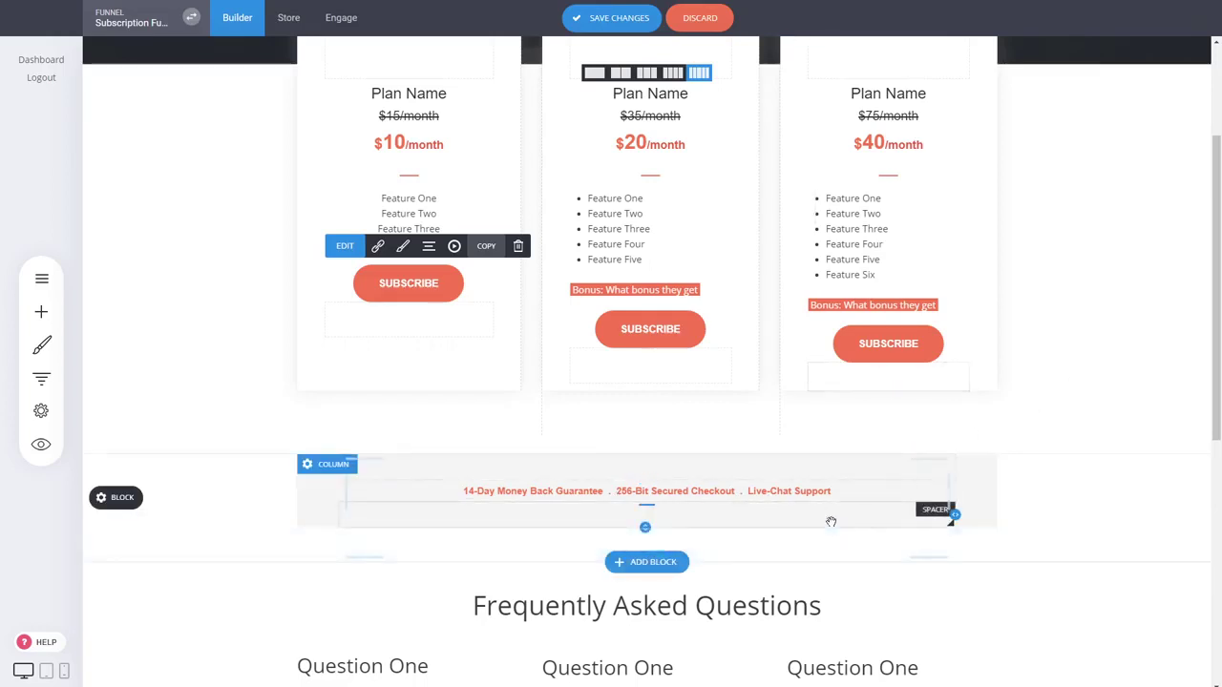
scroll(1067, 404, down, 3)
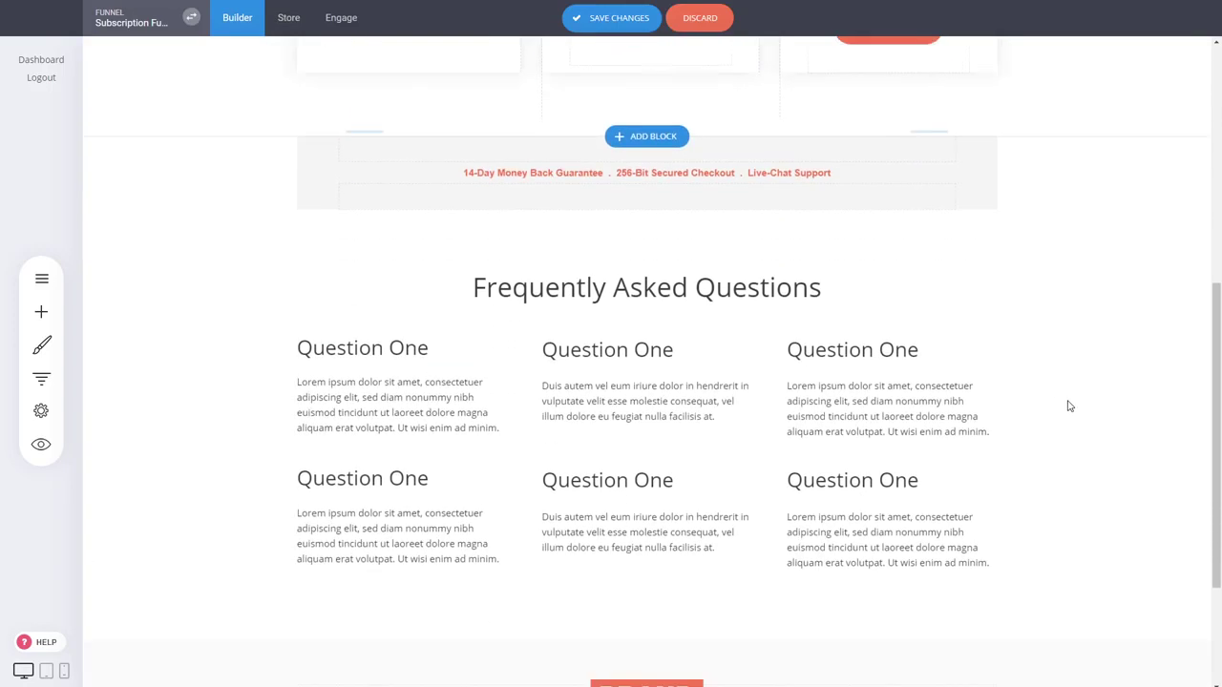
scroll(955, 363, down, 2)
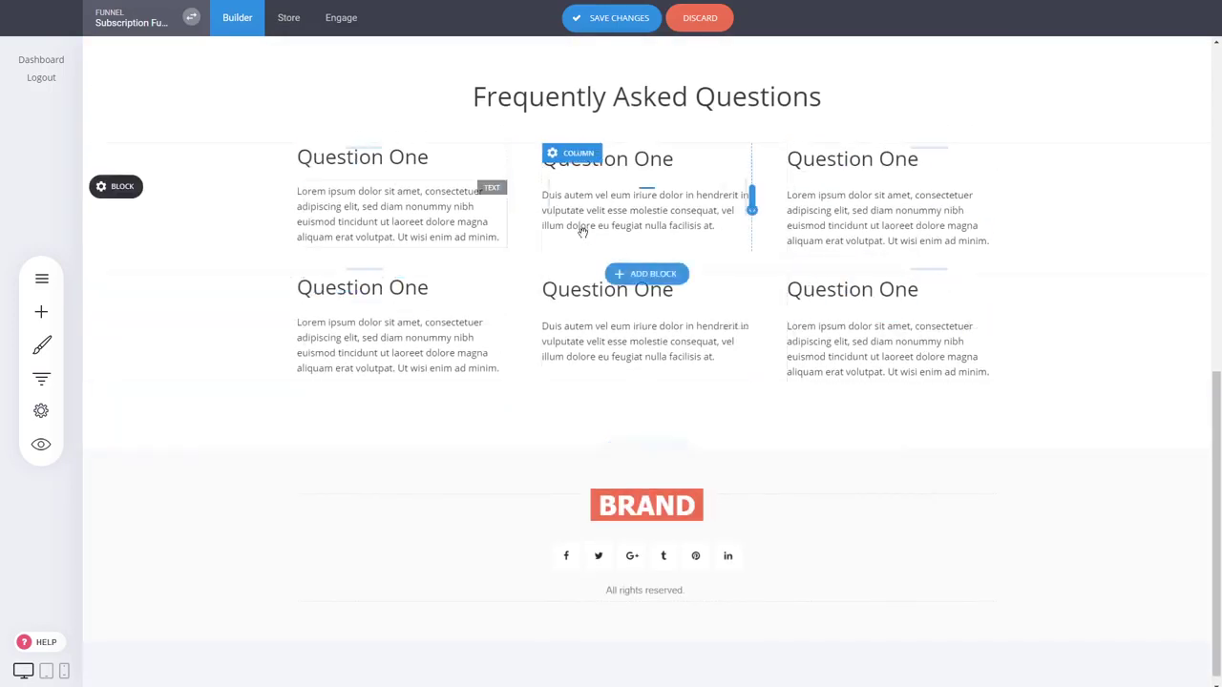
scroll(681, 404, up, 2)
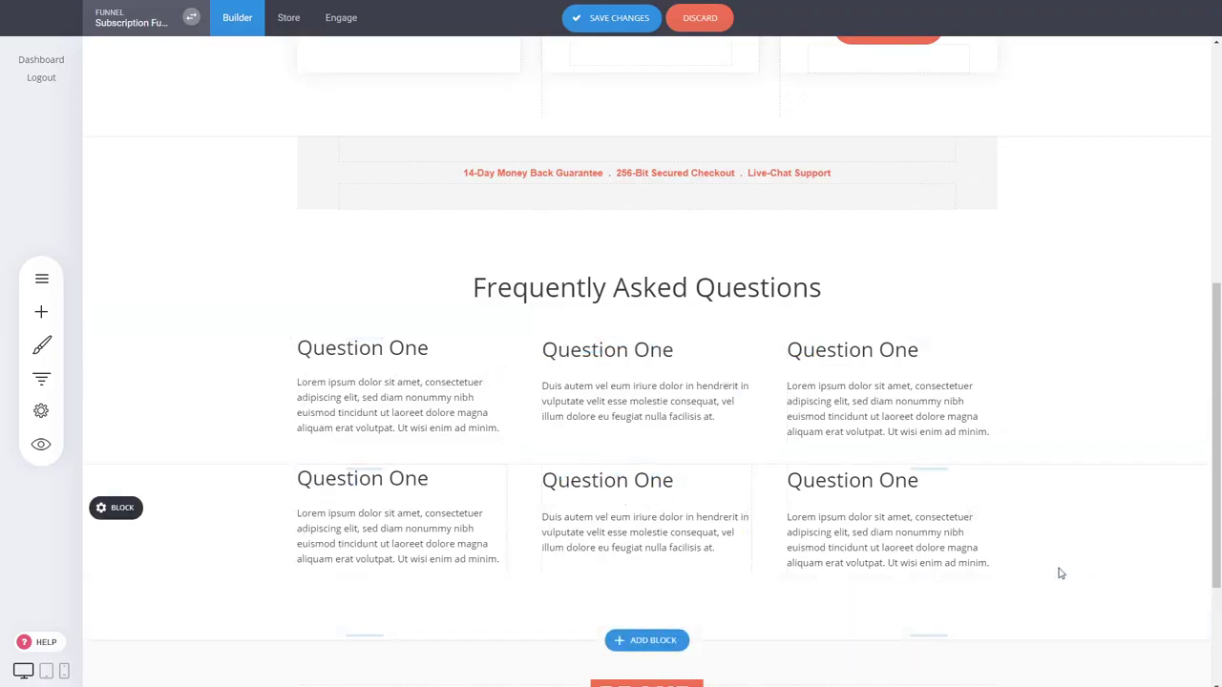
scroll(896, 414, up, 5)
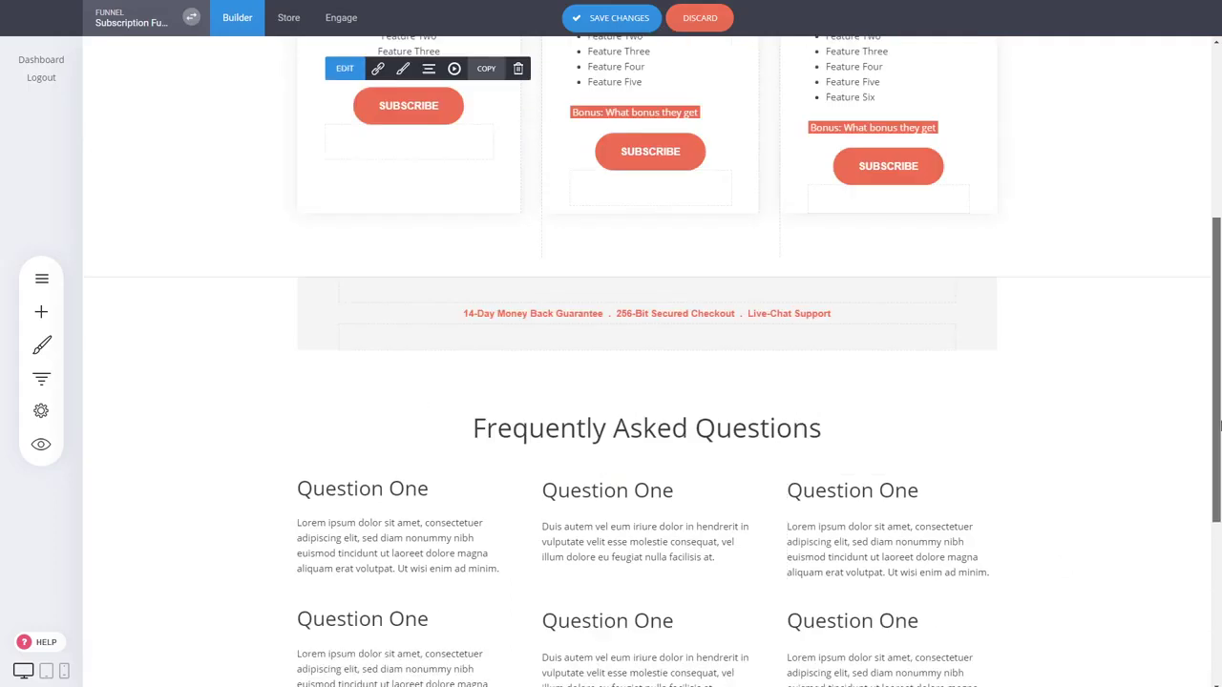
click(611, 18)
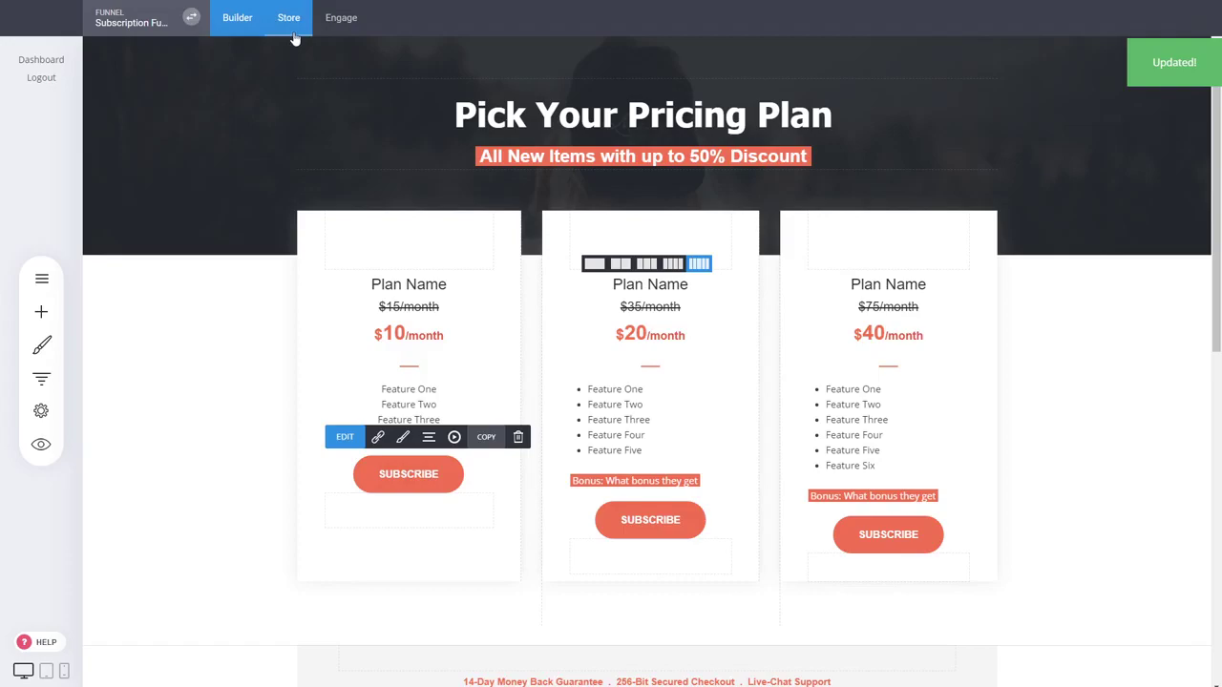
Activate the funnel's store and start a new product from the Products list
click(293, 34)
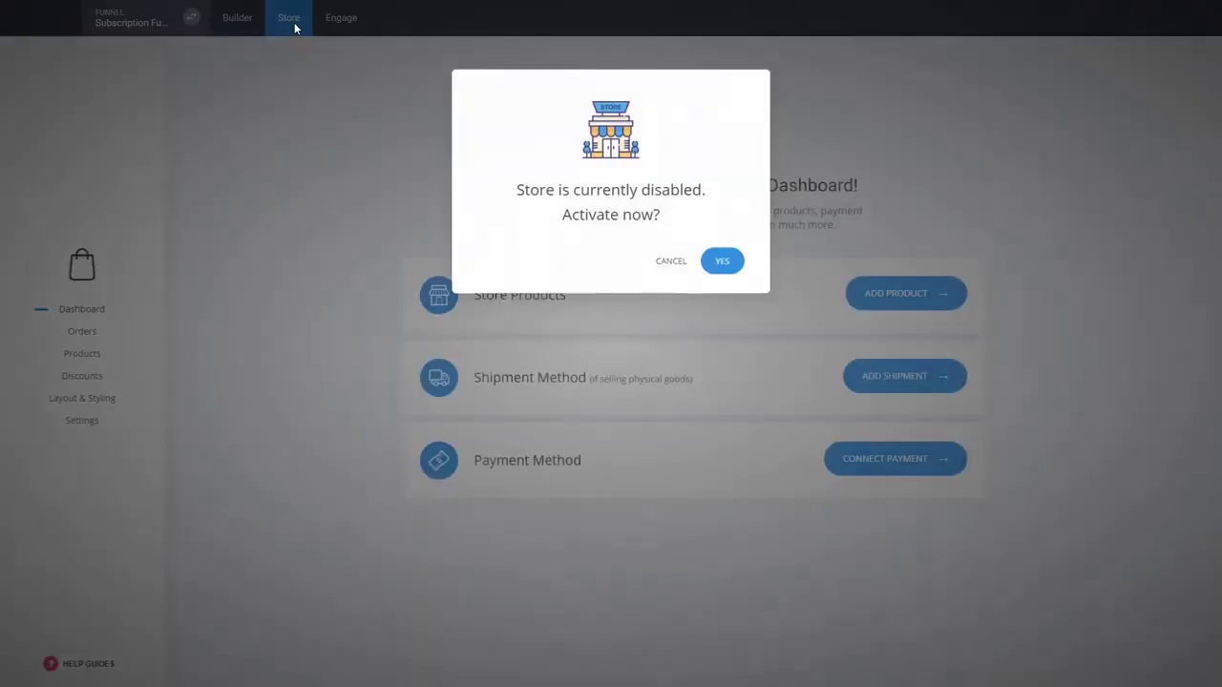
click(721, 265)
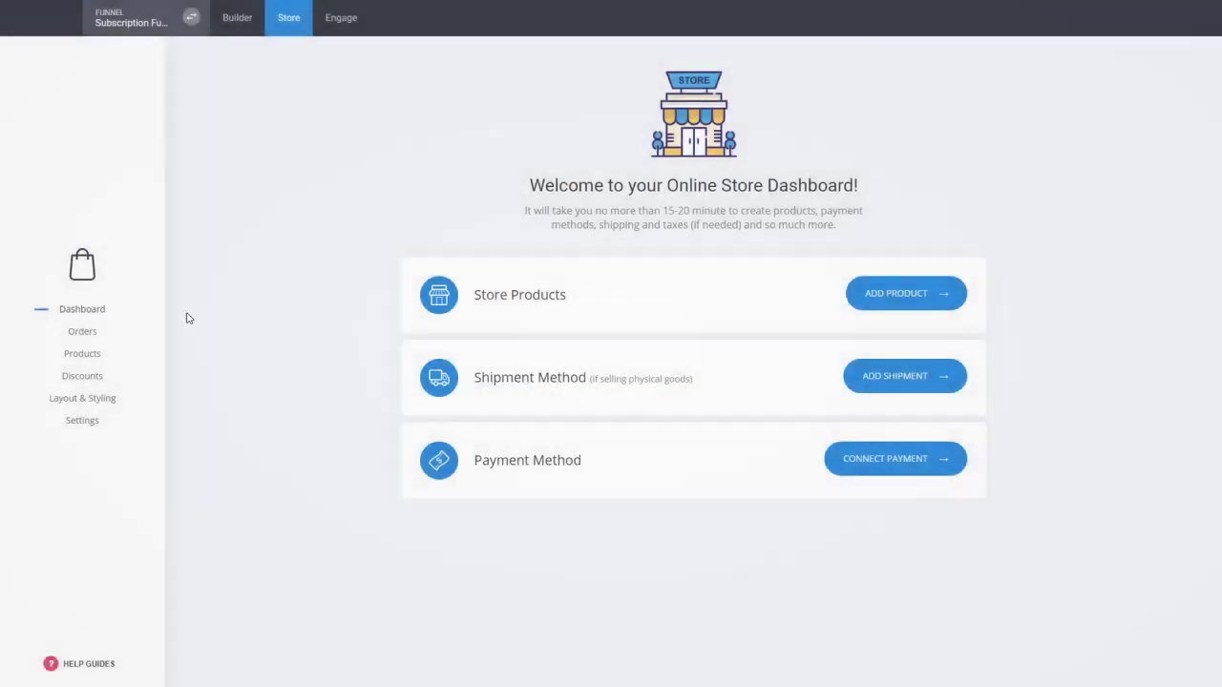
click(95, 354)
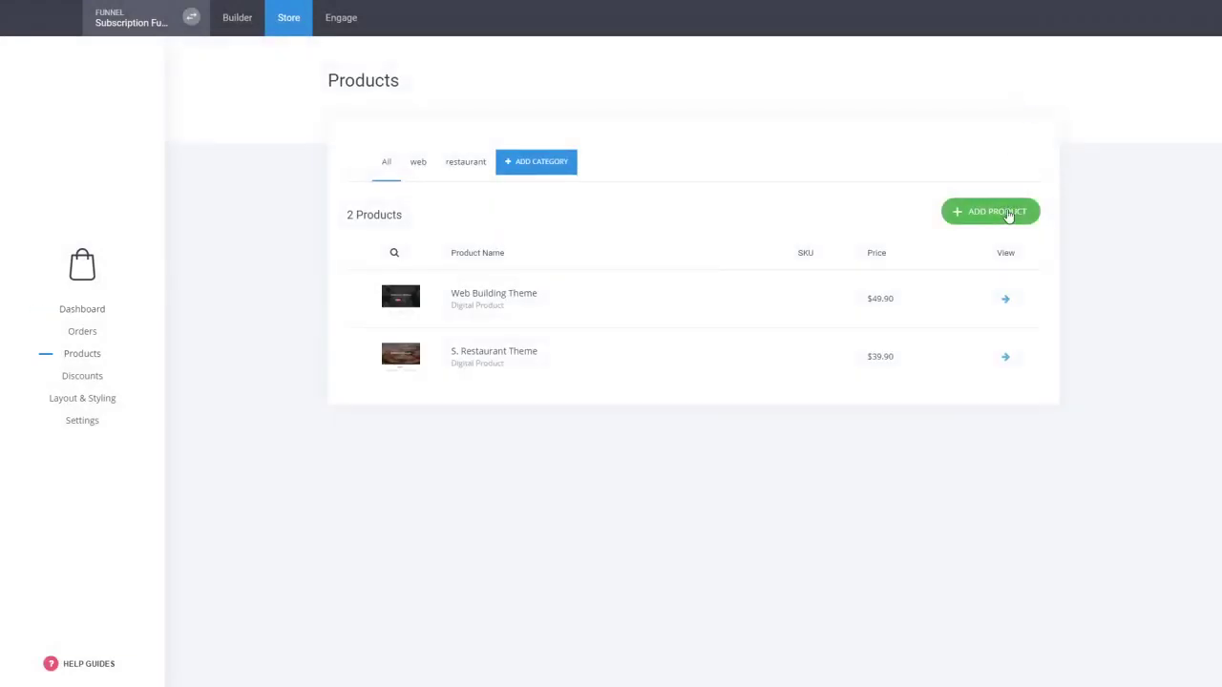
click(1008, 216)
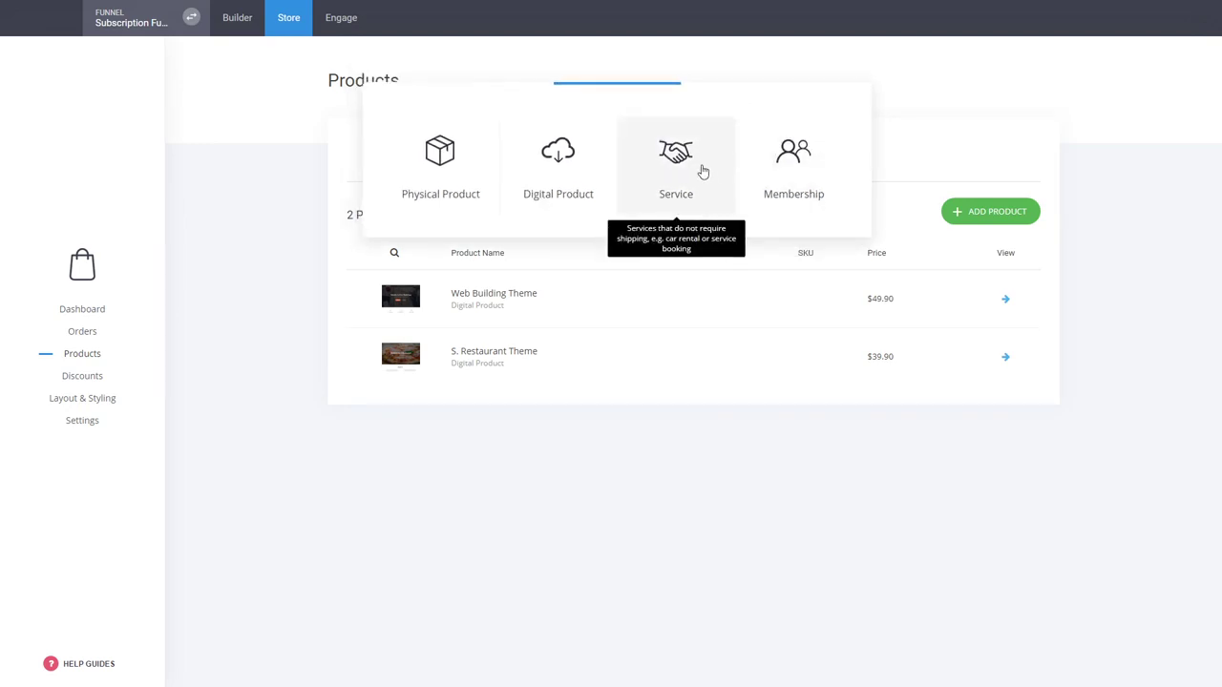
Make a Membership product titled 'Subscription' that joins the Basic Members group
click(811, 157)
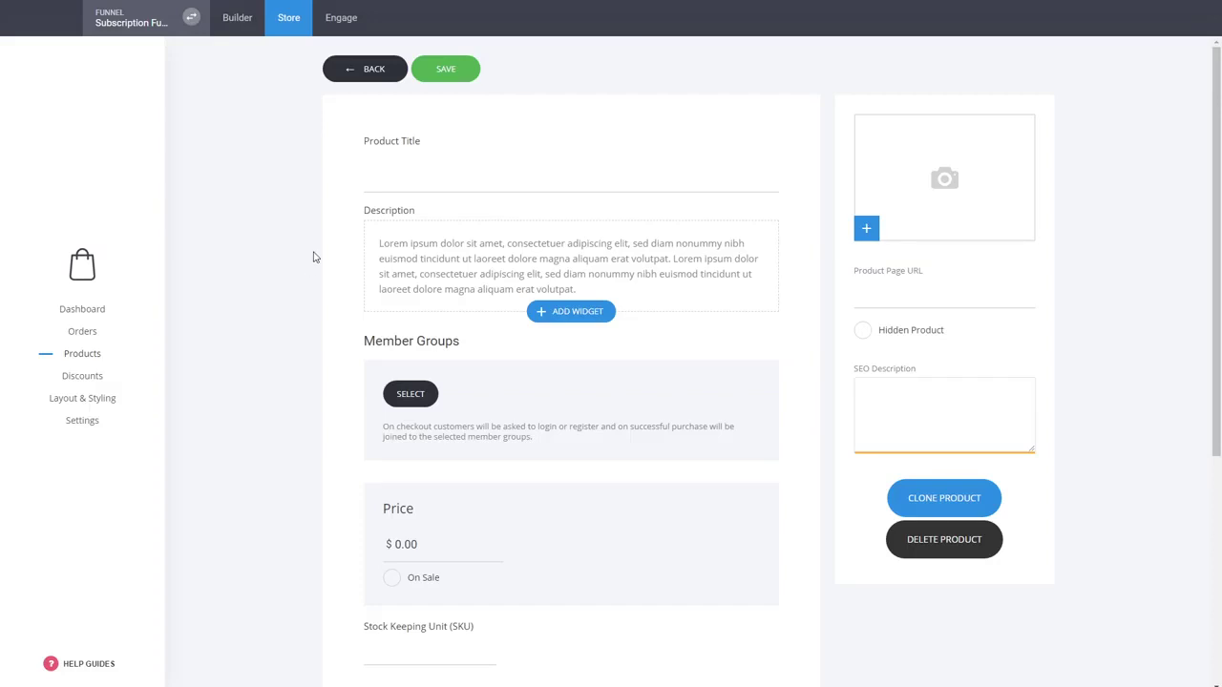
click(395, 182)
text(Subscription)
key(Tab)
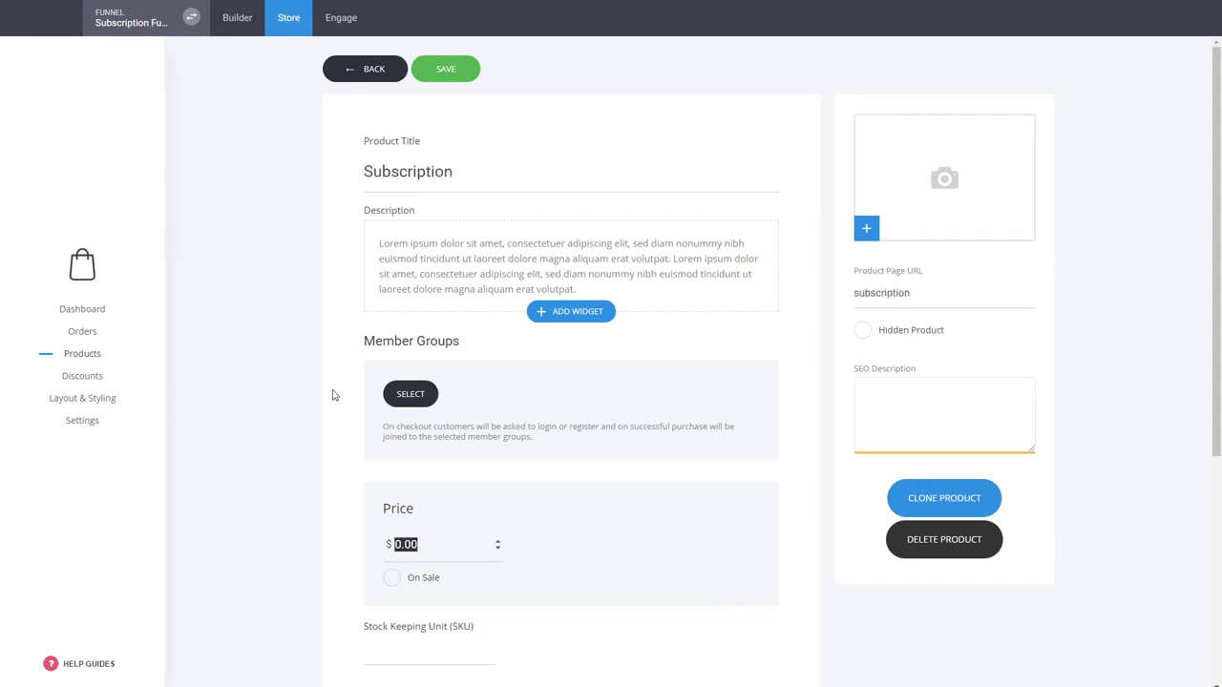
click(401, 393)
click(574, 143)
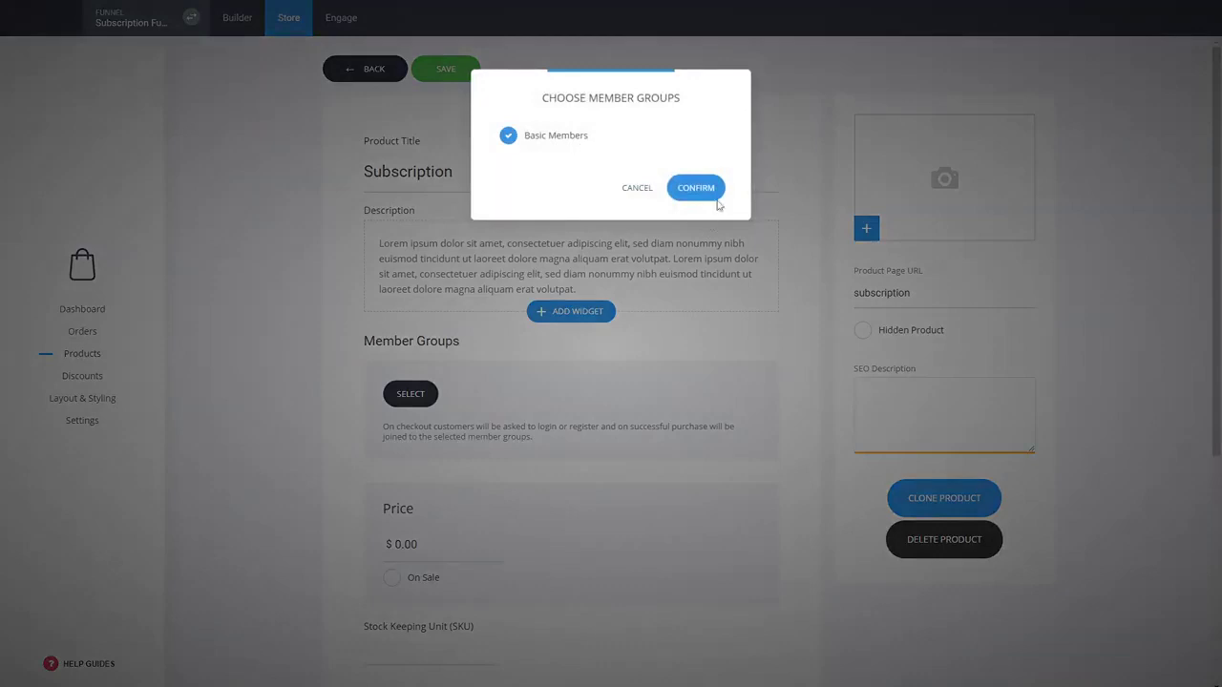
click(716, 196)
Set the Subscription product's price to $20.00
drag(427, 545, 392, 546)
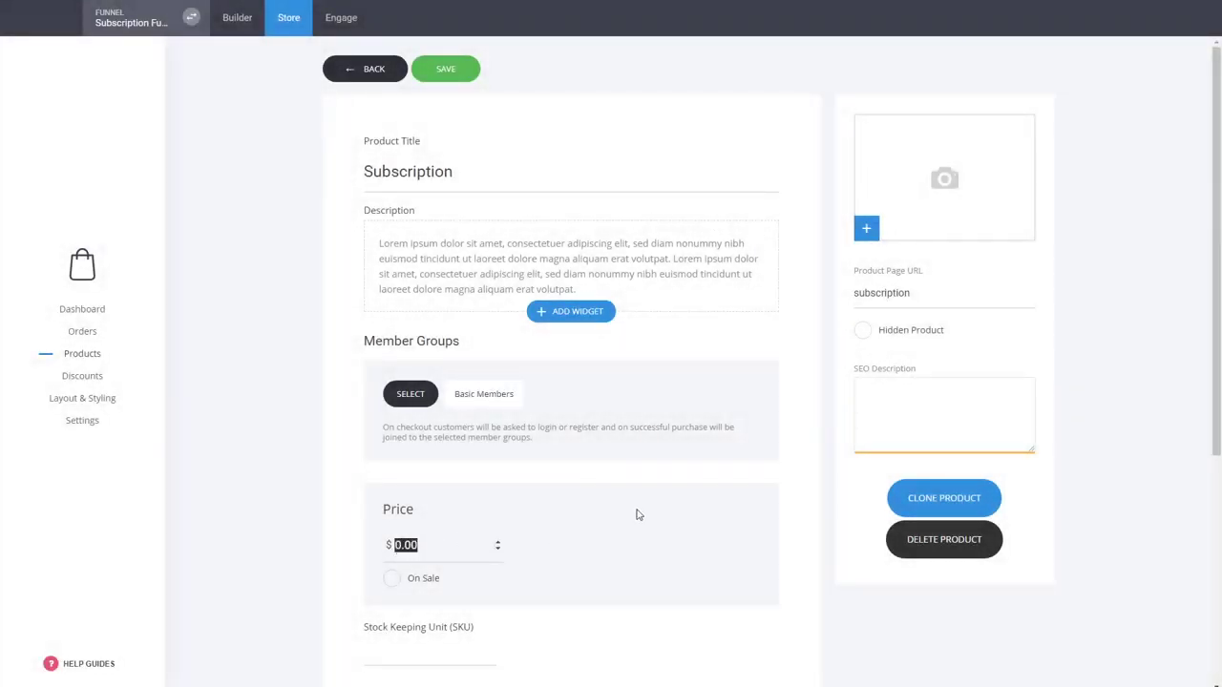
scroll(638, 516, down, 2)
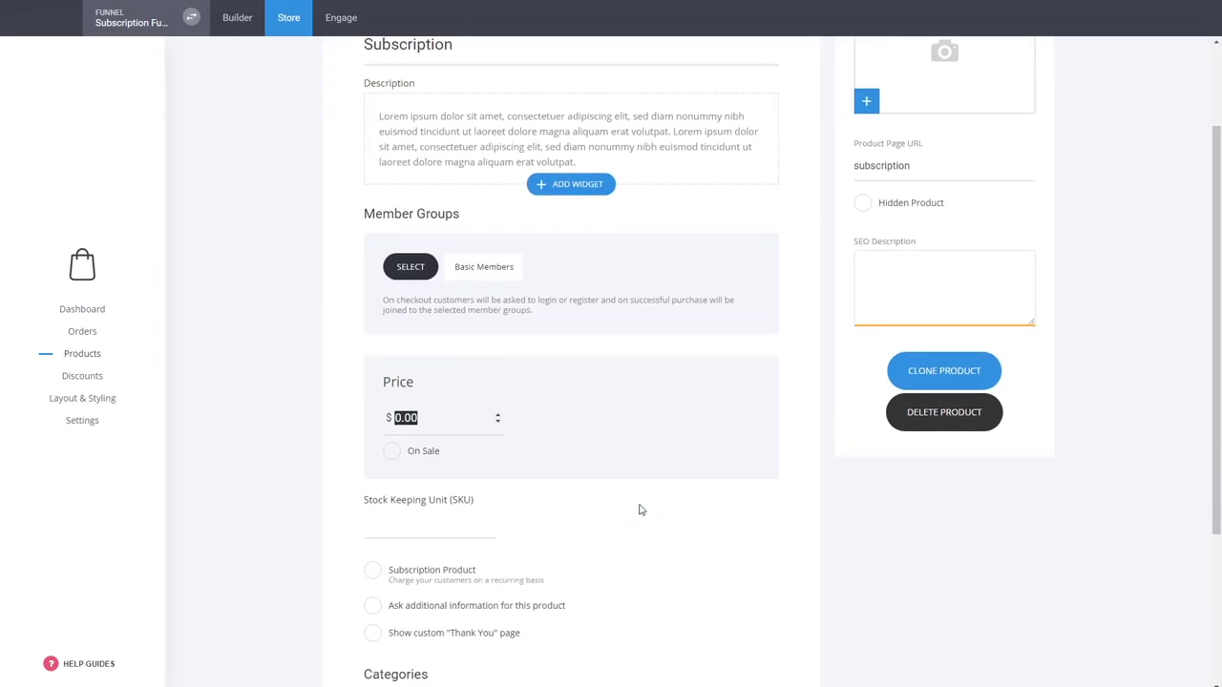
text(20)
click(726, 494)
Mark Subscription as a subscription product with Ongoing Payments charged every 1 month
click(460, 577)
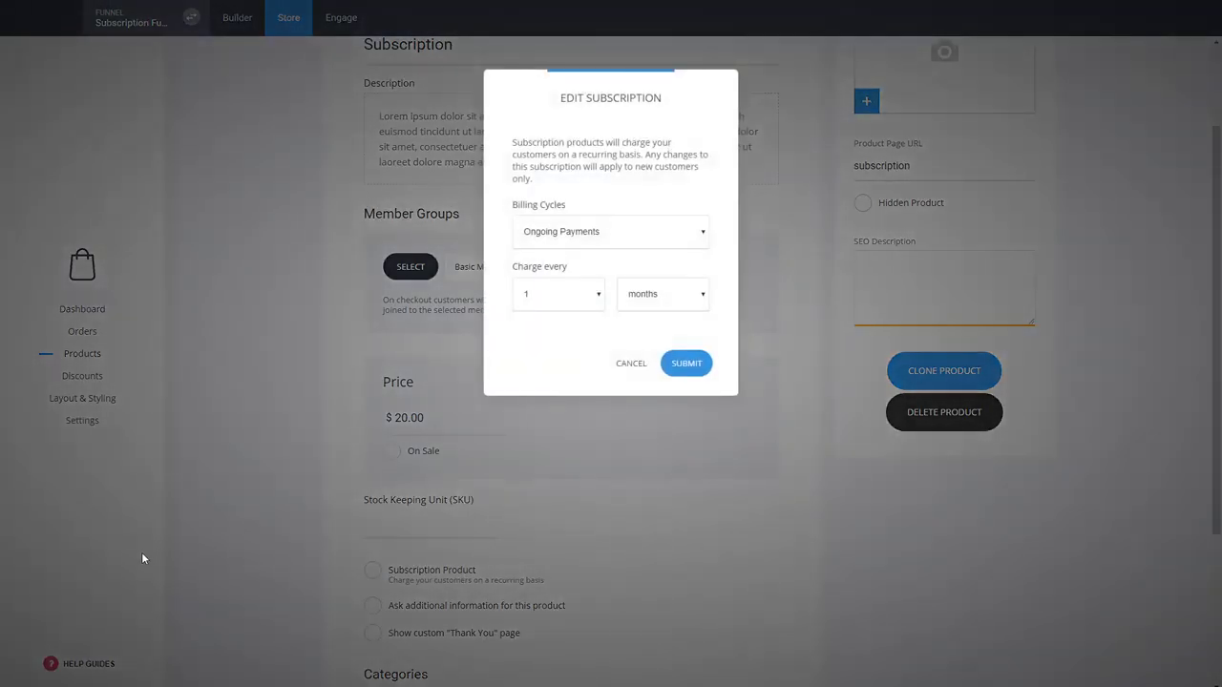
drag(620, 103, 712, 221)
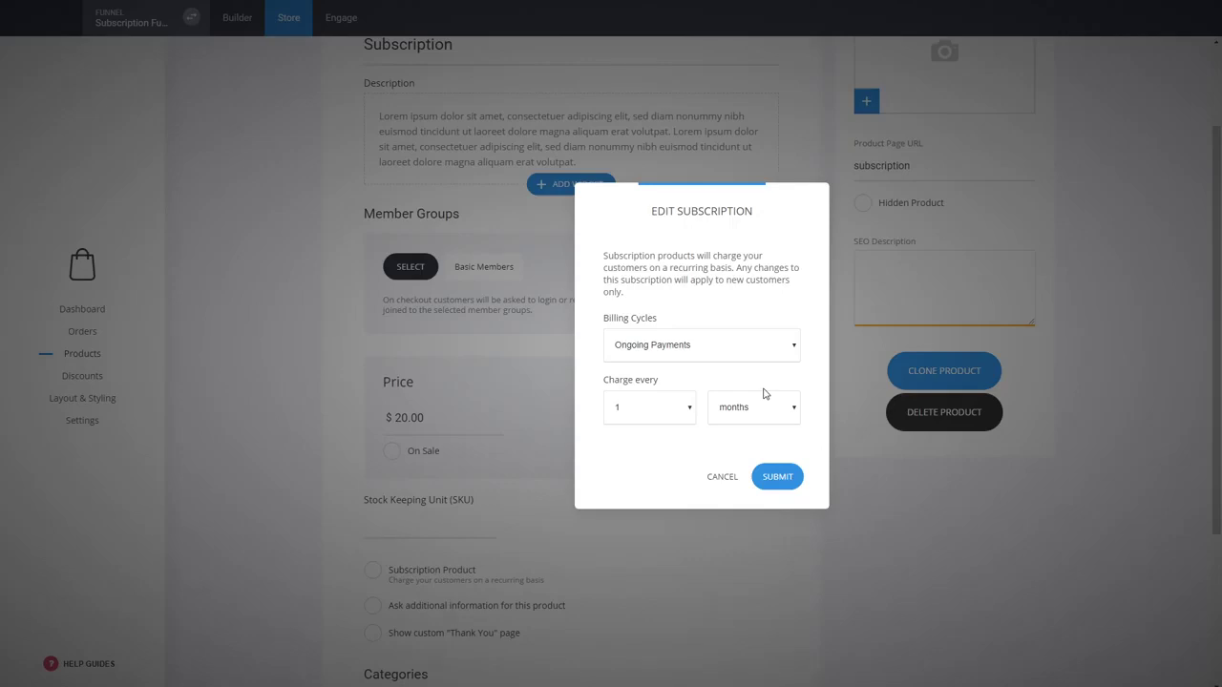
click(738, 409)
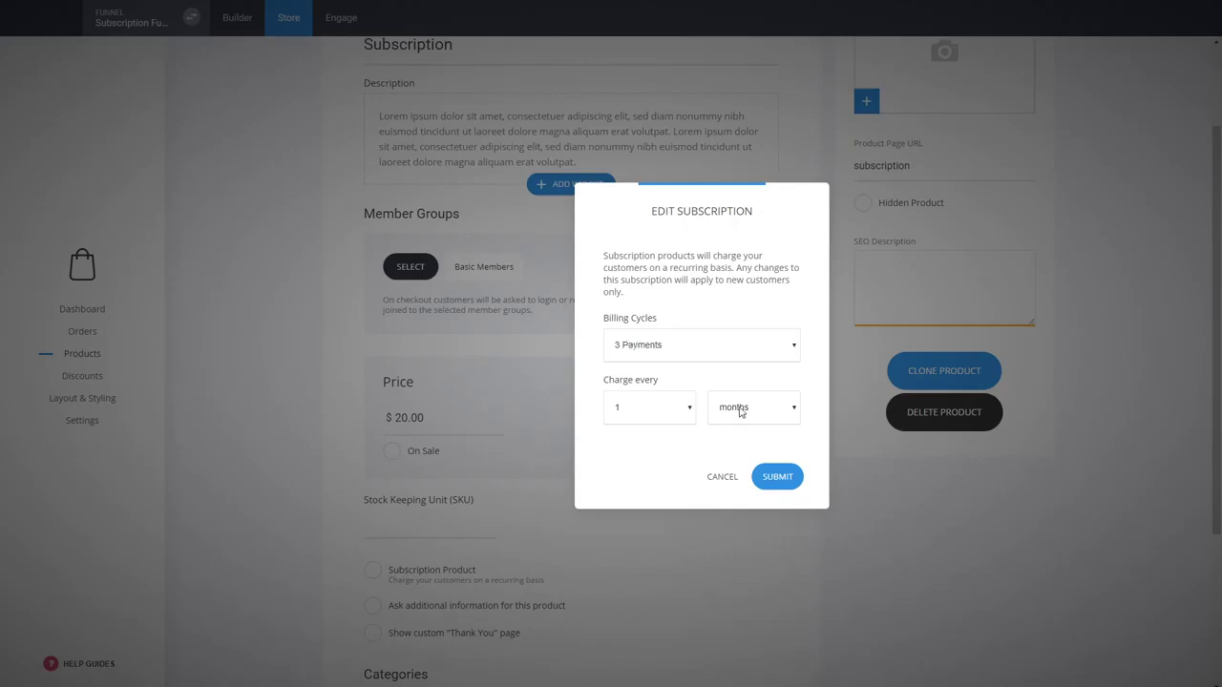
click(623, 351)
click(640, 376)
click(623, 555)
click(673, 416)
click(658, 434)
click(775, 476)
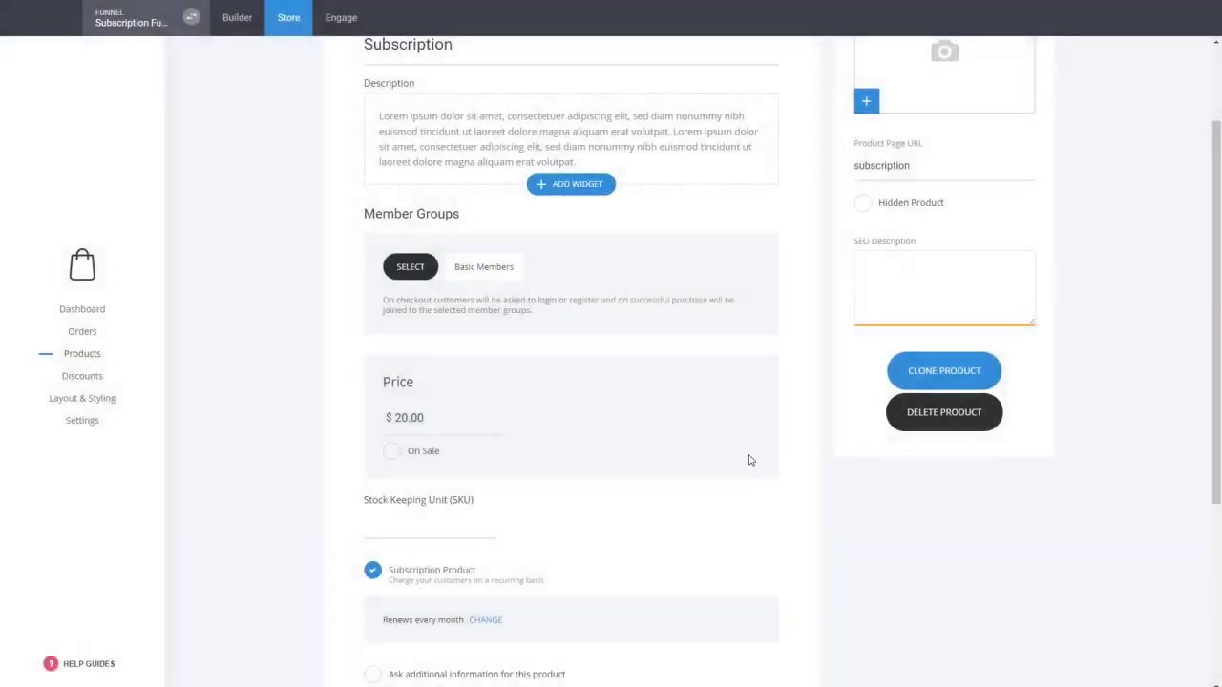
Assign the Subscription product to the web category and save the product
scroll(750, 460, down, 1)
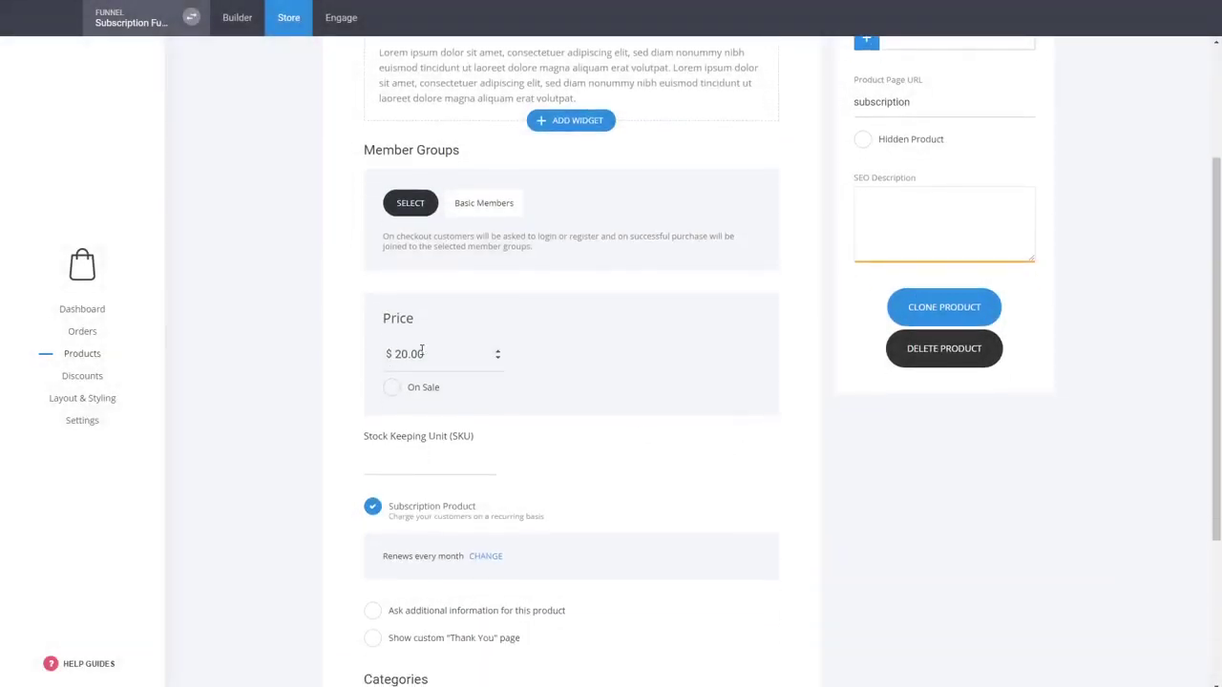
scroll(673, 408, up, 3)
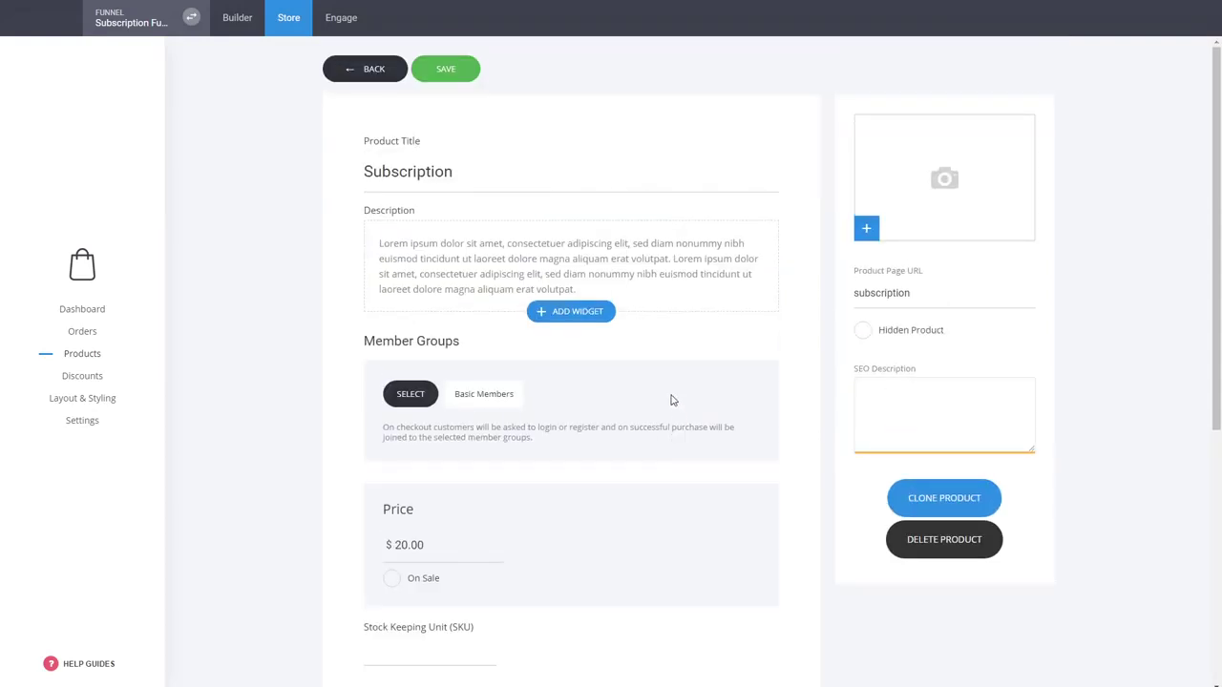
scroll(627, 385, down, 3)
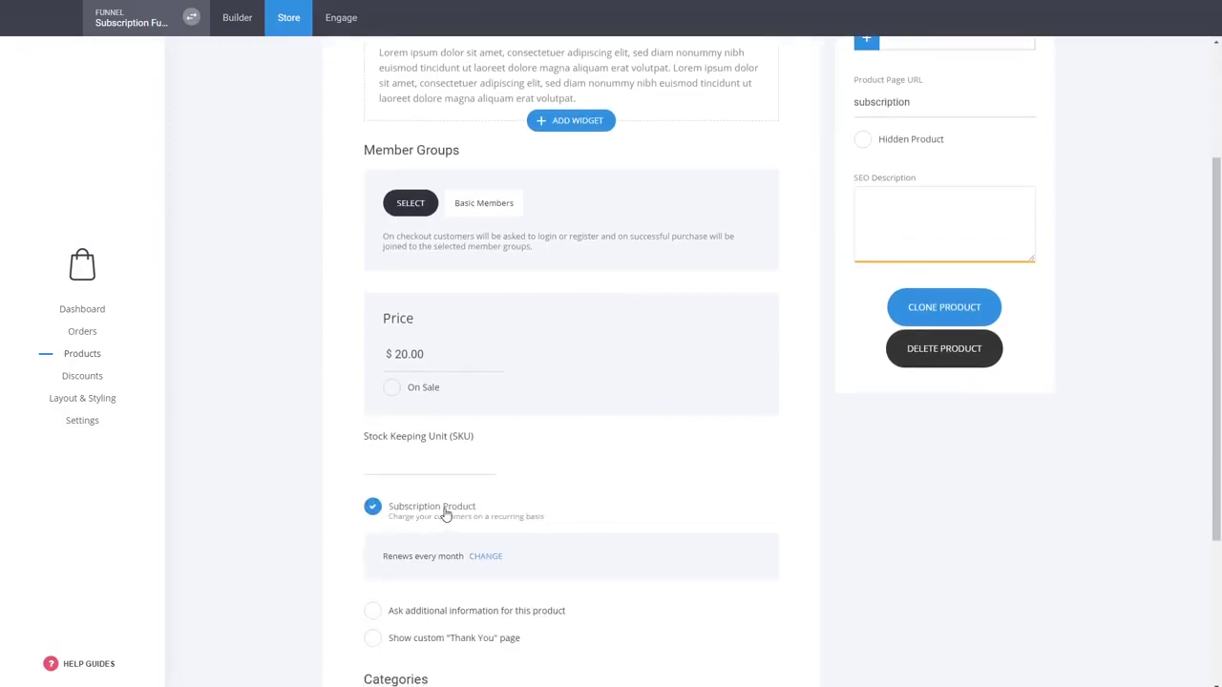
scroll(731, 506, down, 4)
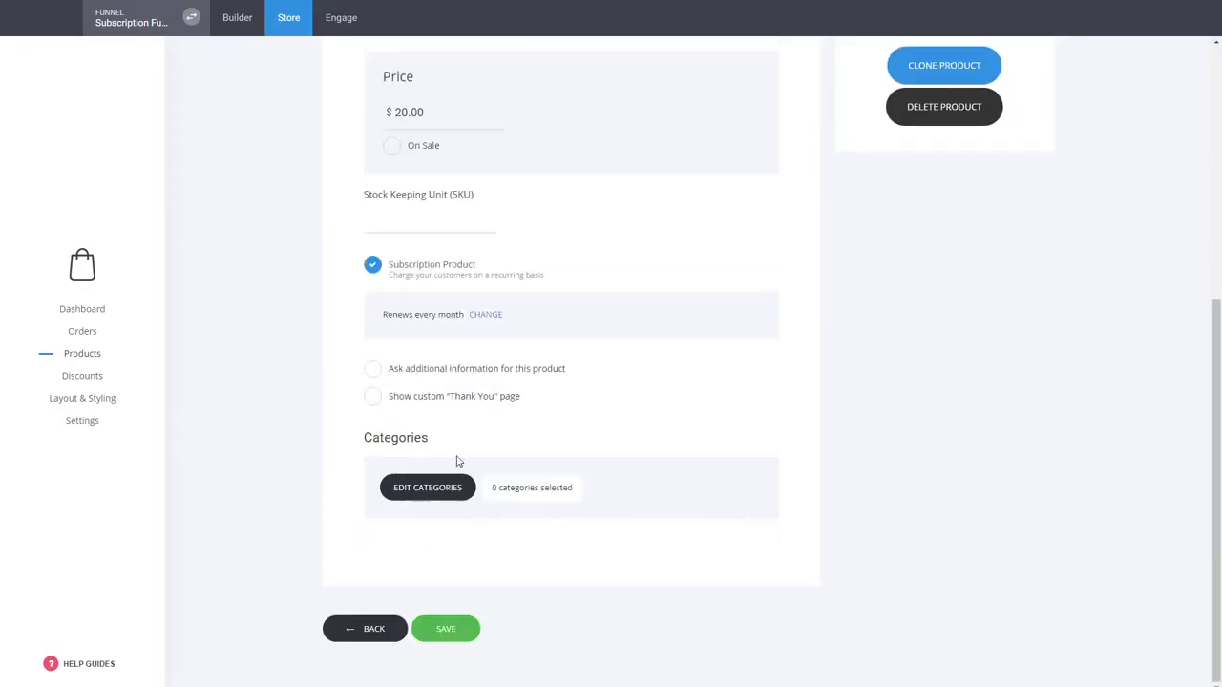
click(452, 477)
click(497, 155)
click(714, 304)
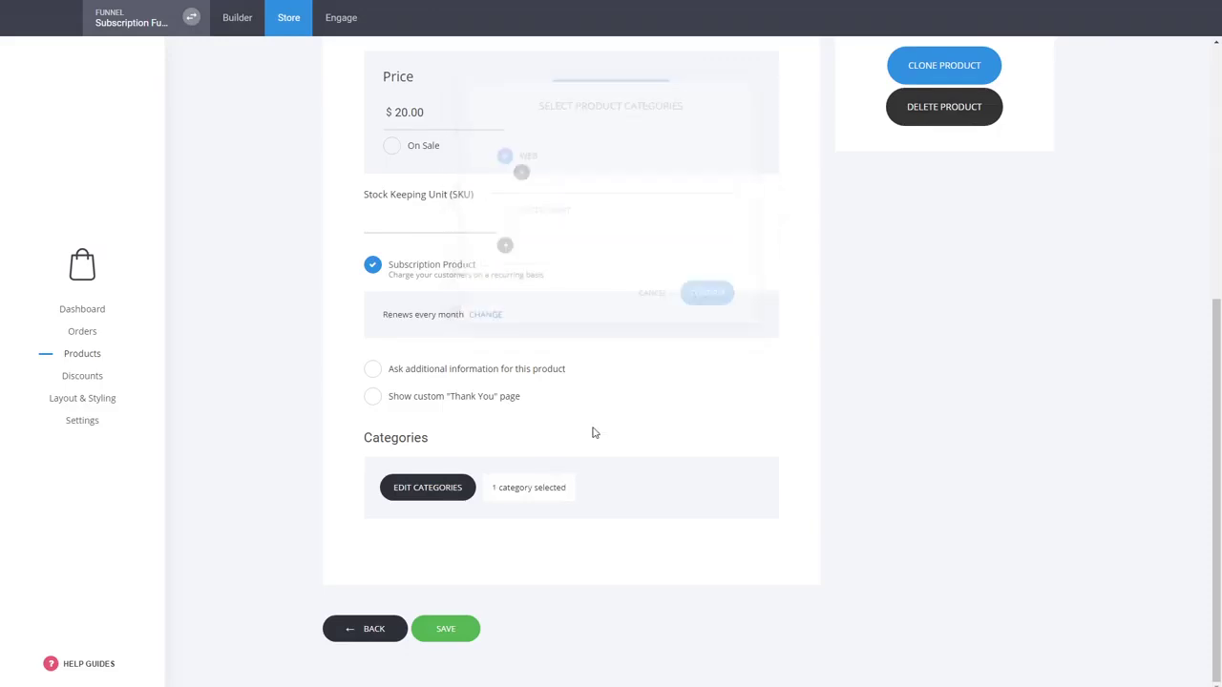
click(462, 631)
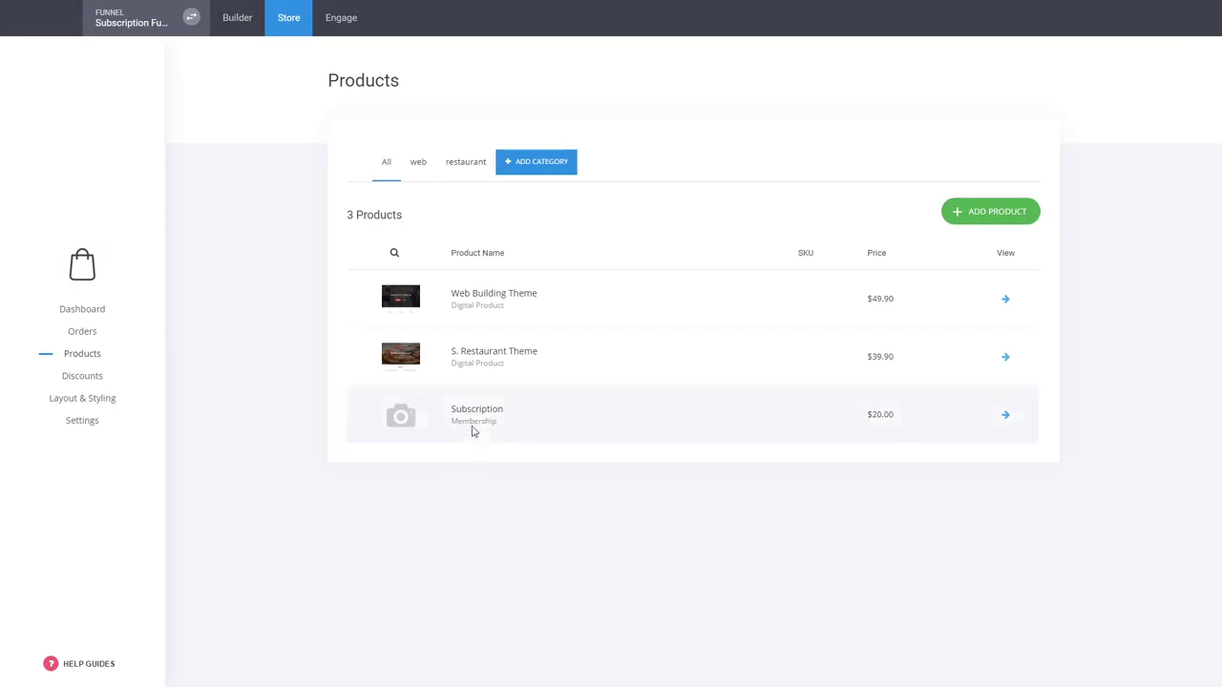
Open the Pricing page in the builder and select the first plan's Subscribe button
click(253, 21)
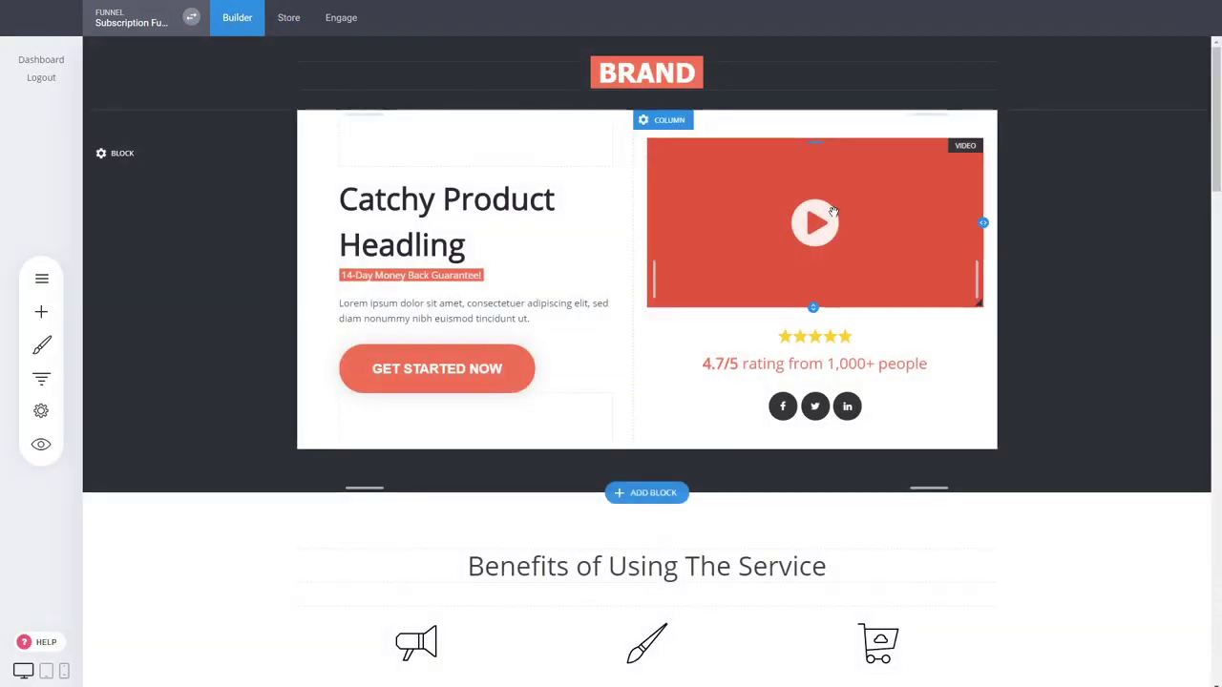
click(41, 378)
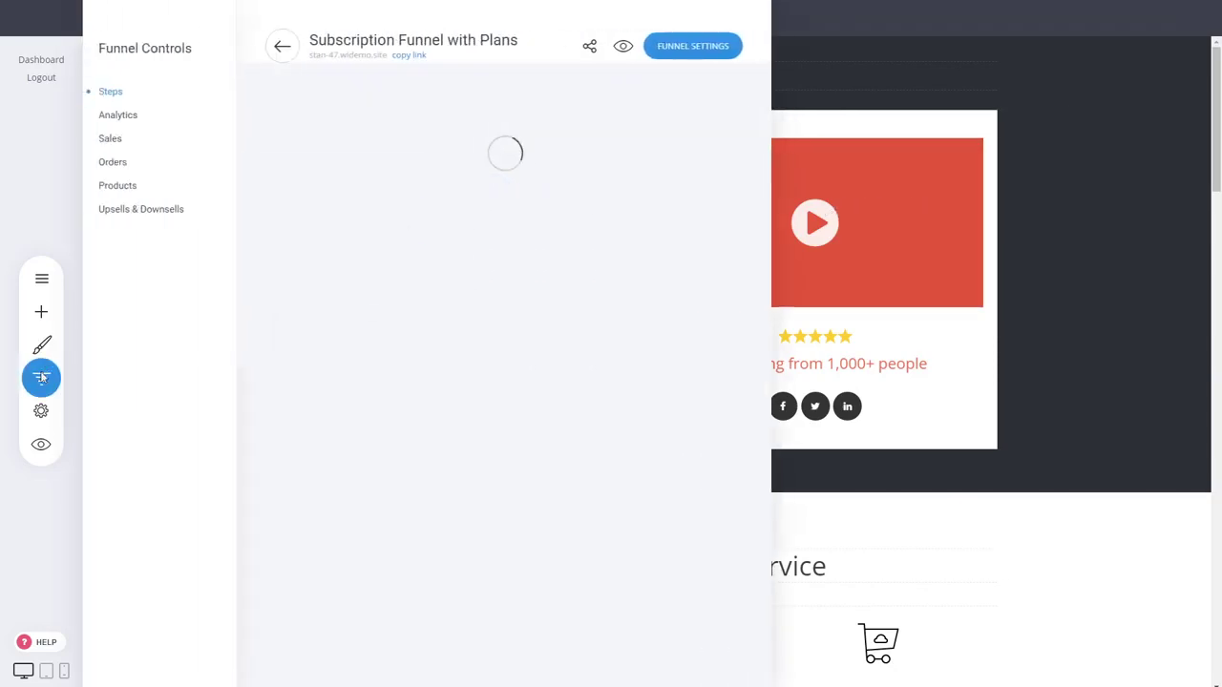
click(334, 264)
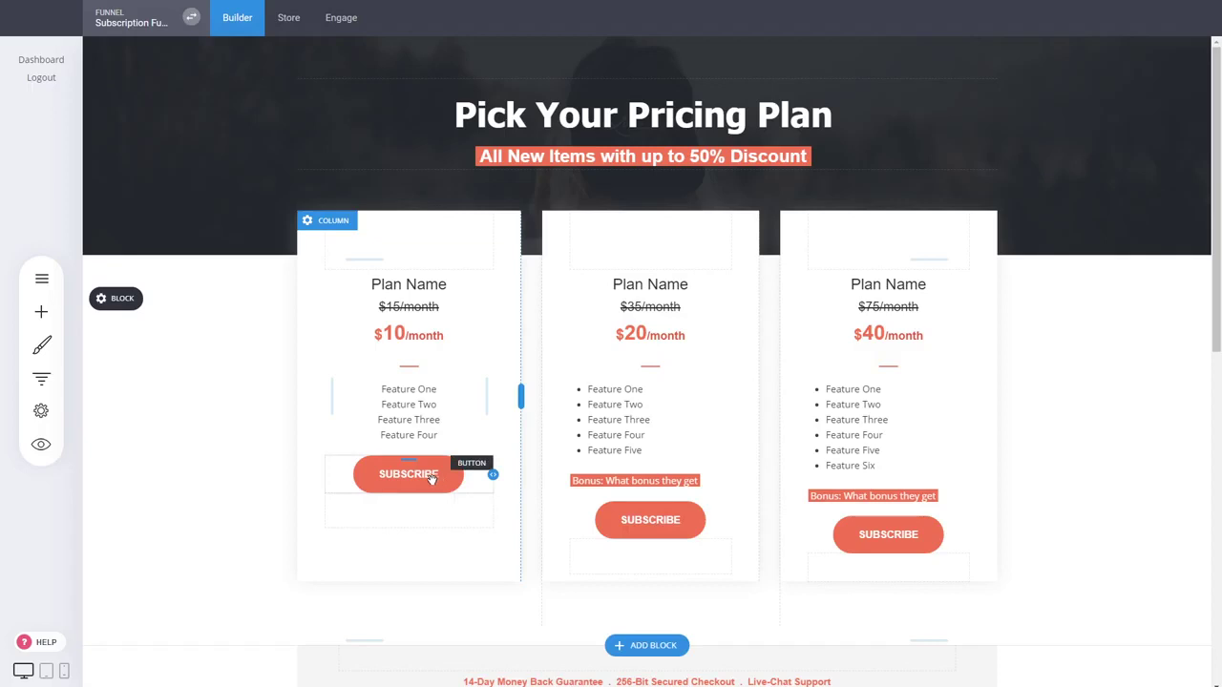
click(430, 480)
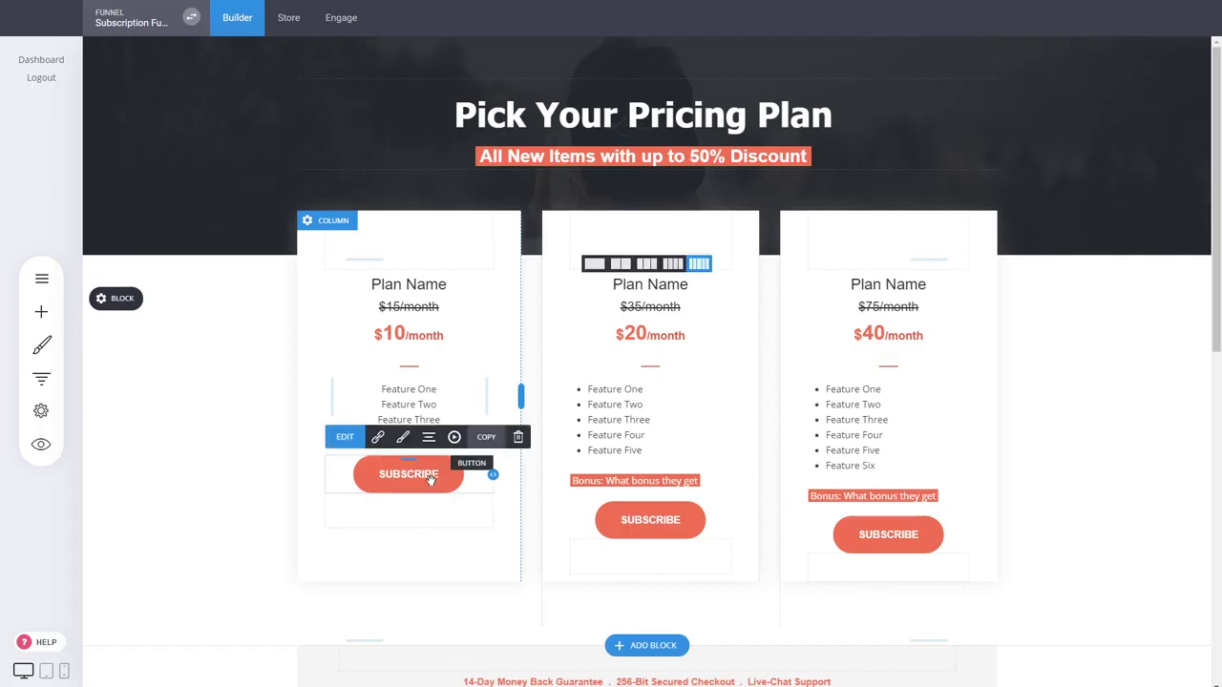
Link that button to the Subscription store product with Buy Now, then save the page
click(380, 442)
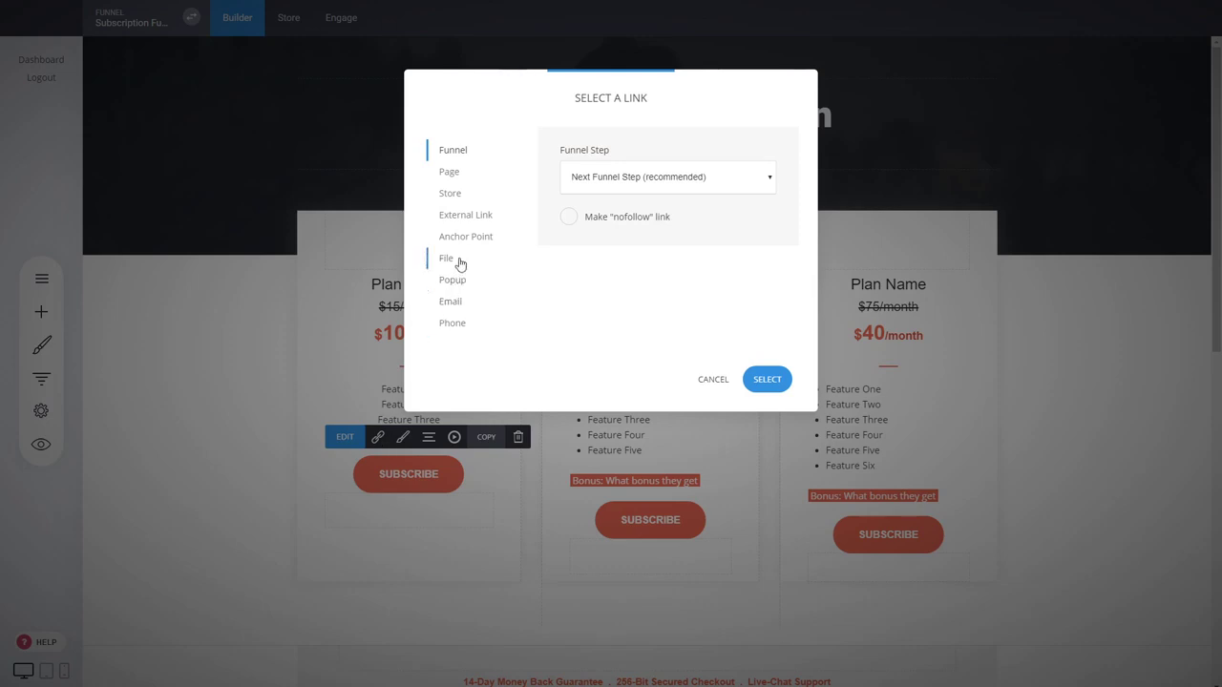
click(455, 196)
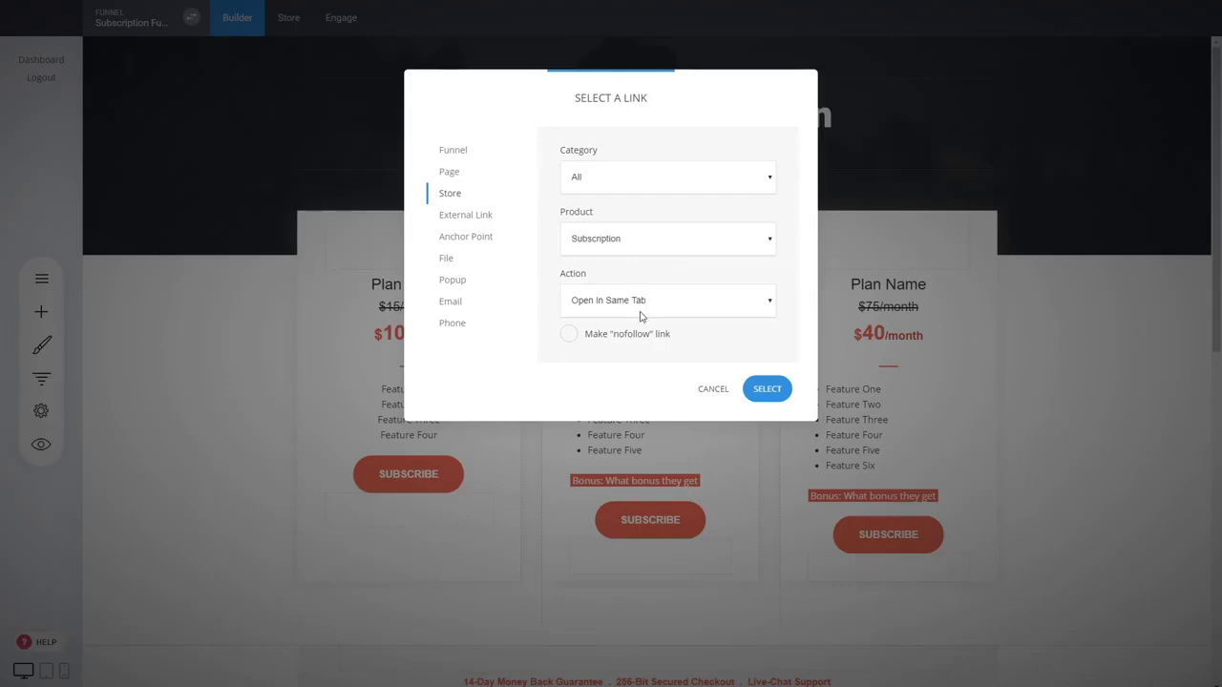
click(614, 362)
click(775, 399)
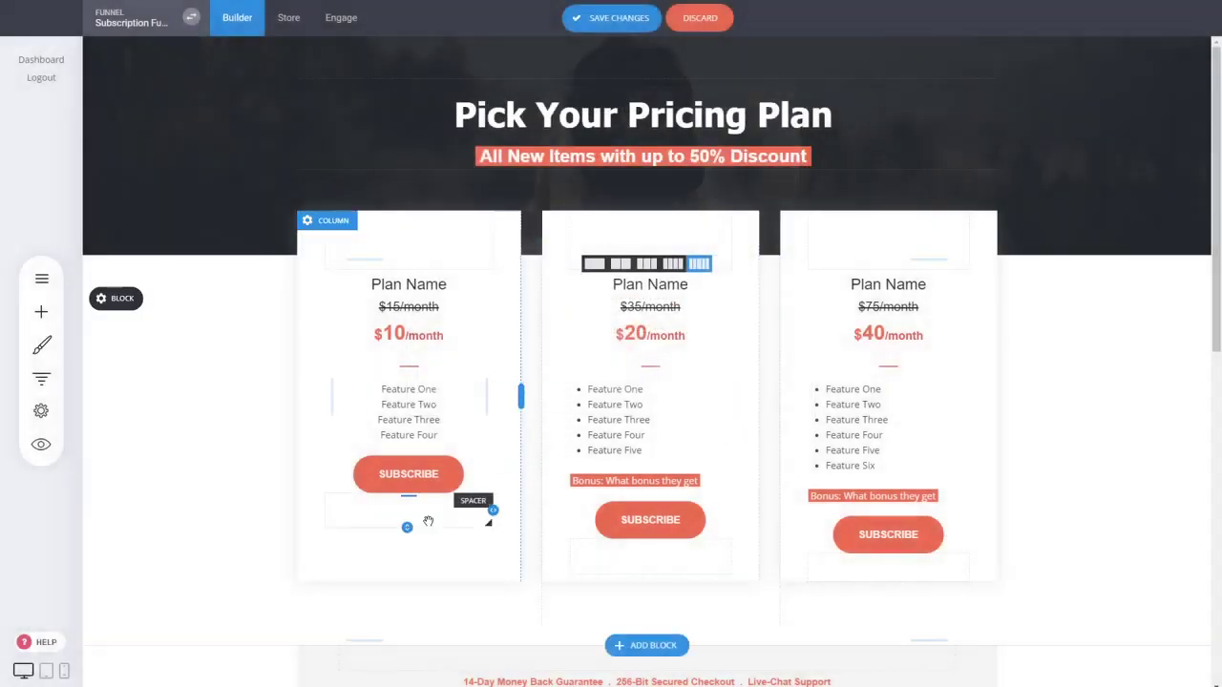
click(576, 18)
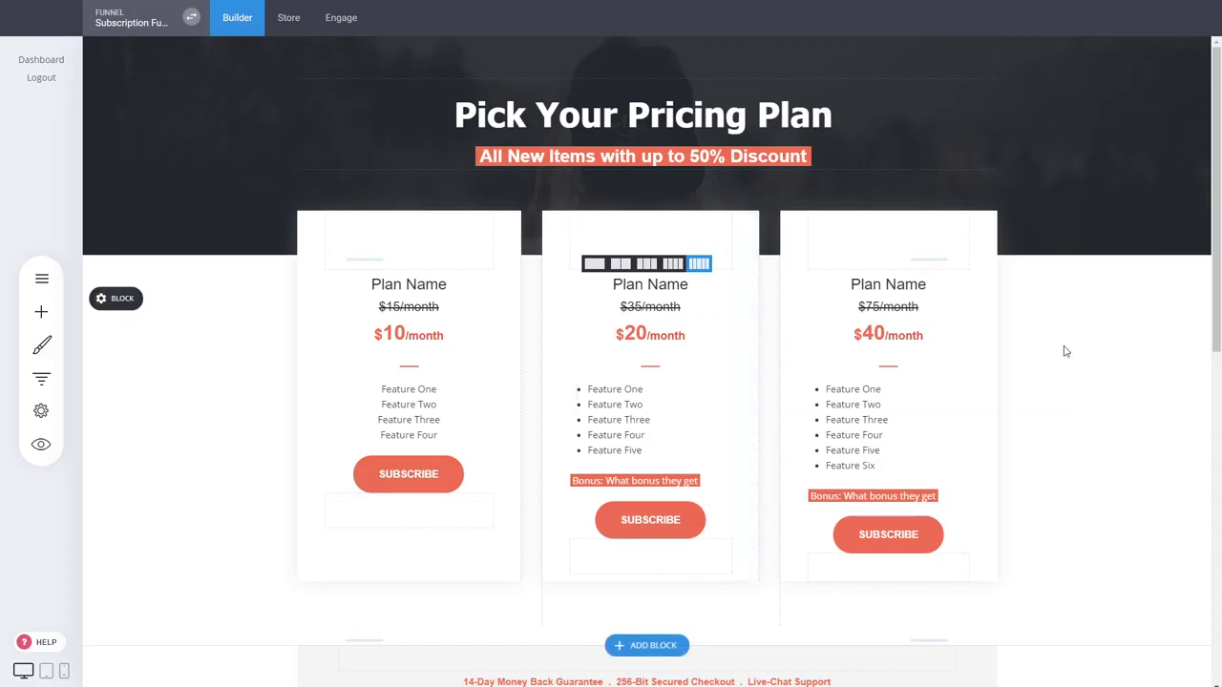
Switch the Checkout page's Products element to Cart Checkout and save the page
scroll(1053, 363, down, 3)
scroll(1053, 363, up, 3)
click(41, 378)
click(328, 305)
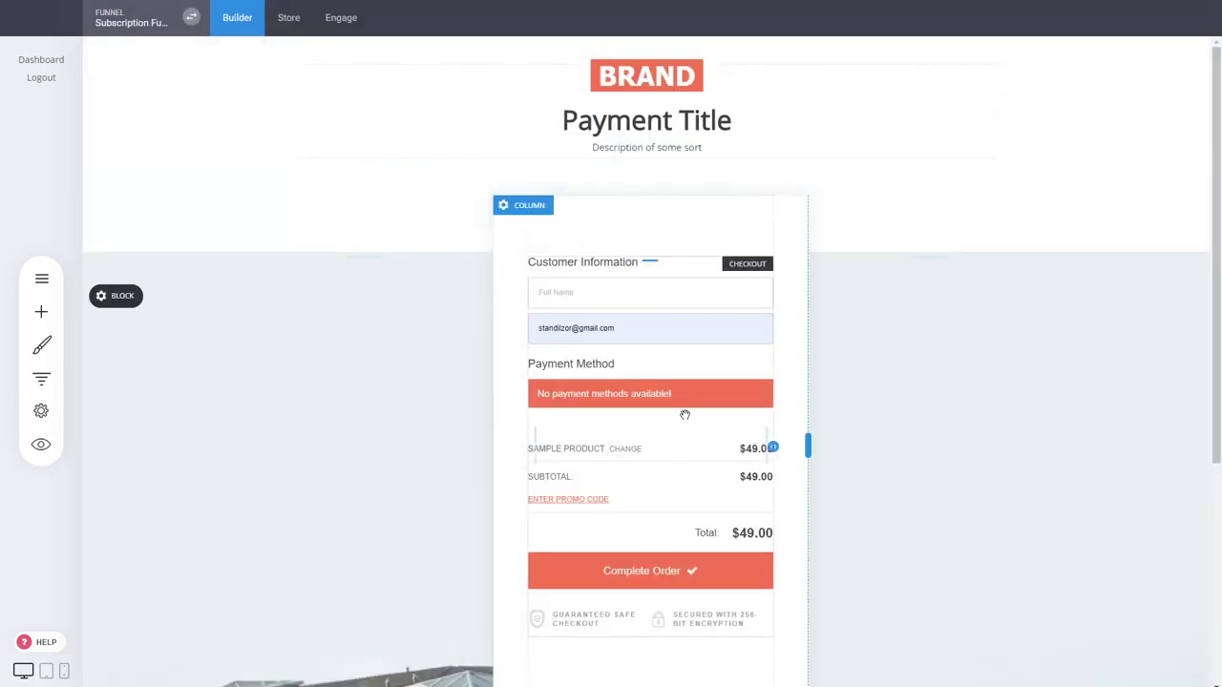
click(683, 412)
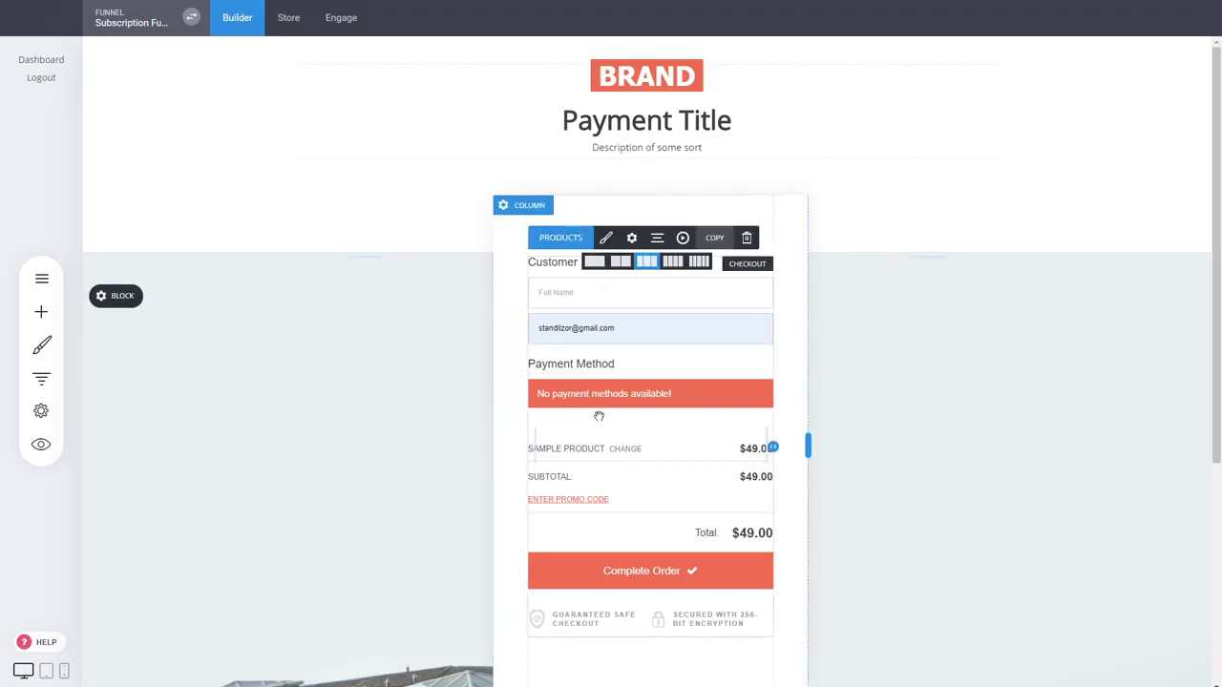
click(586, 241)
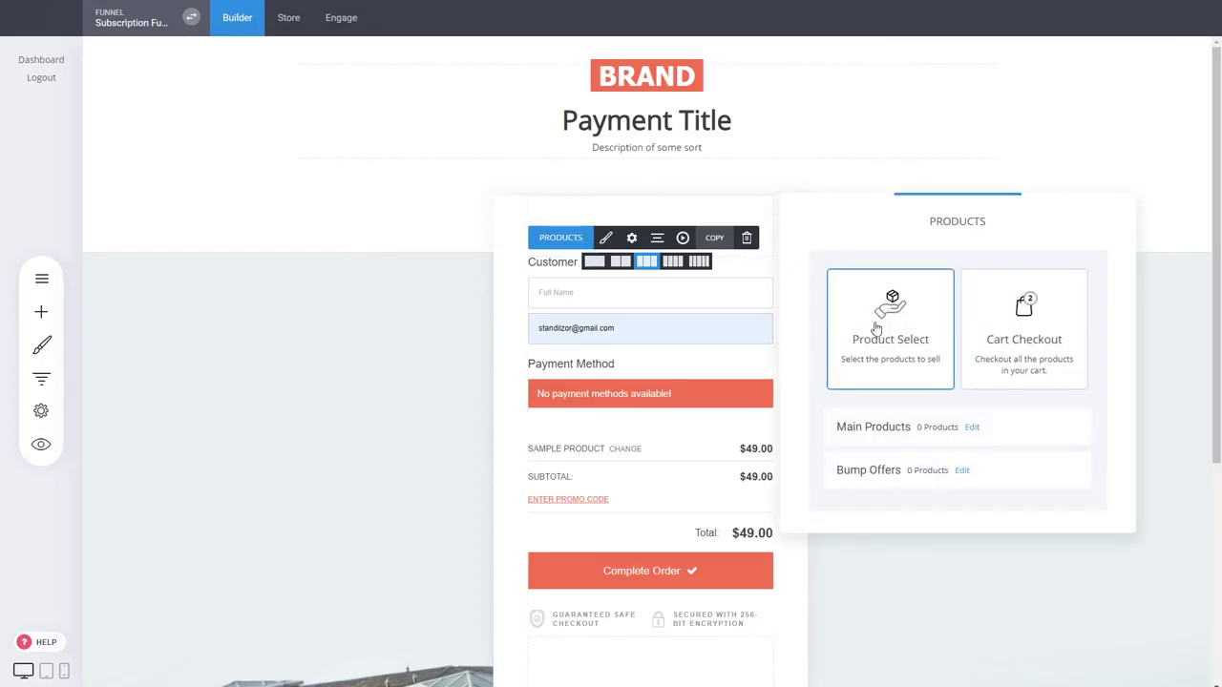
click(1037, 344)
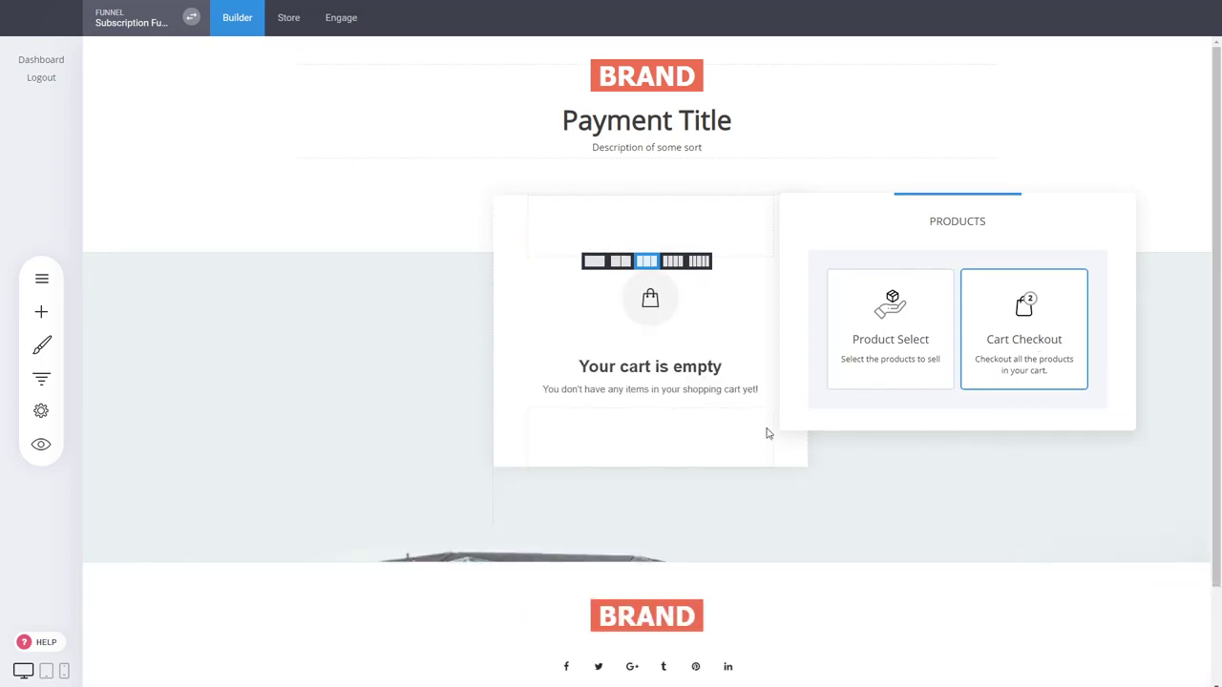
click(644, 356)
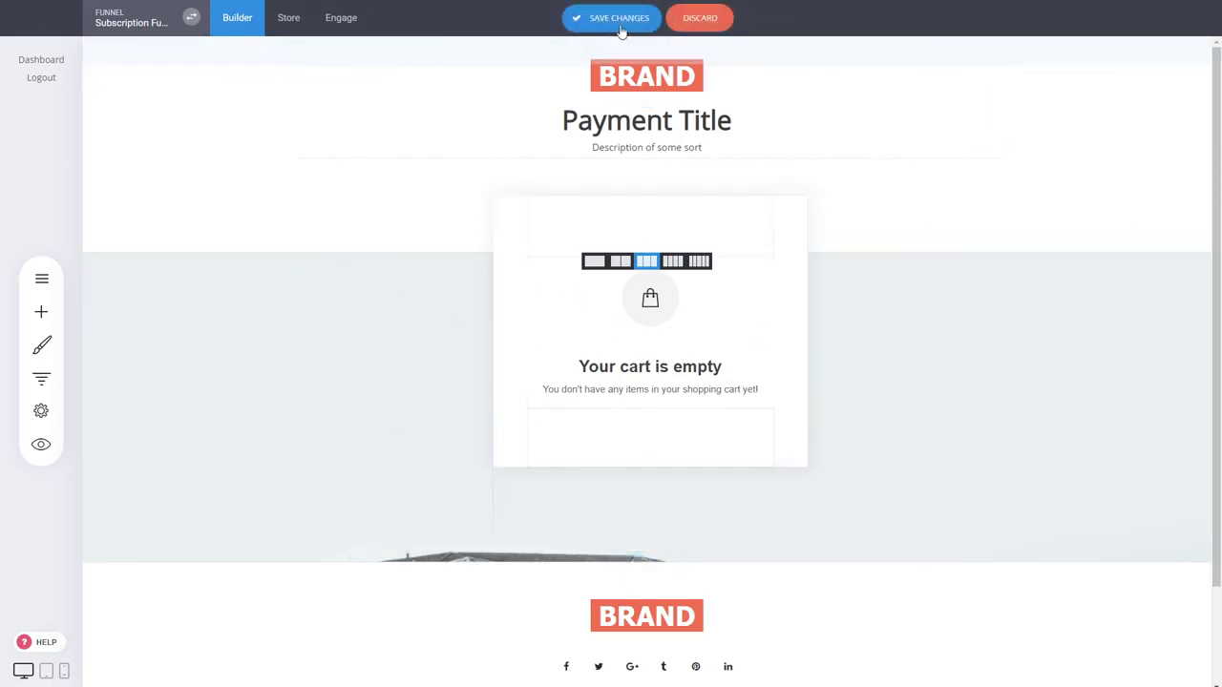
click(619, 19)
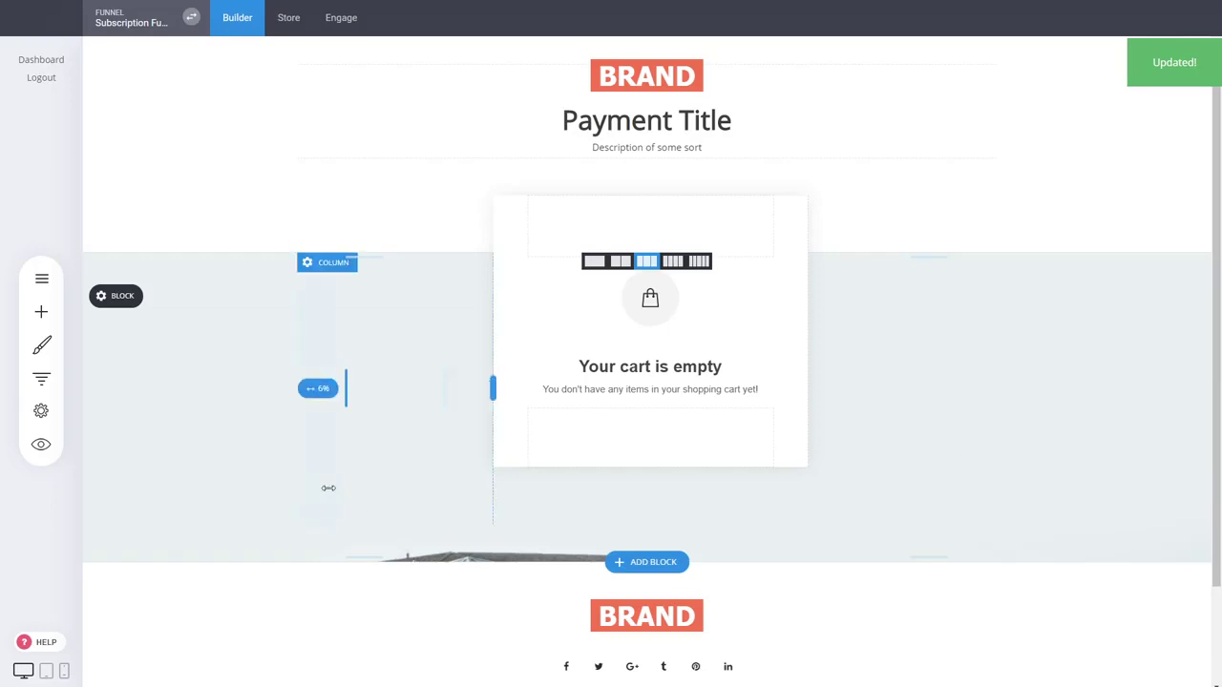
Open the Thank You page and select its Call to Action button and 'manage my subscription' text
click(41, 378)
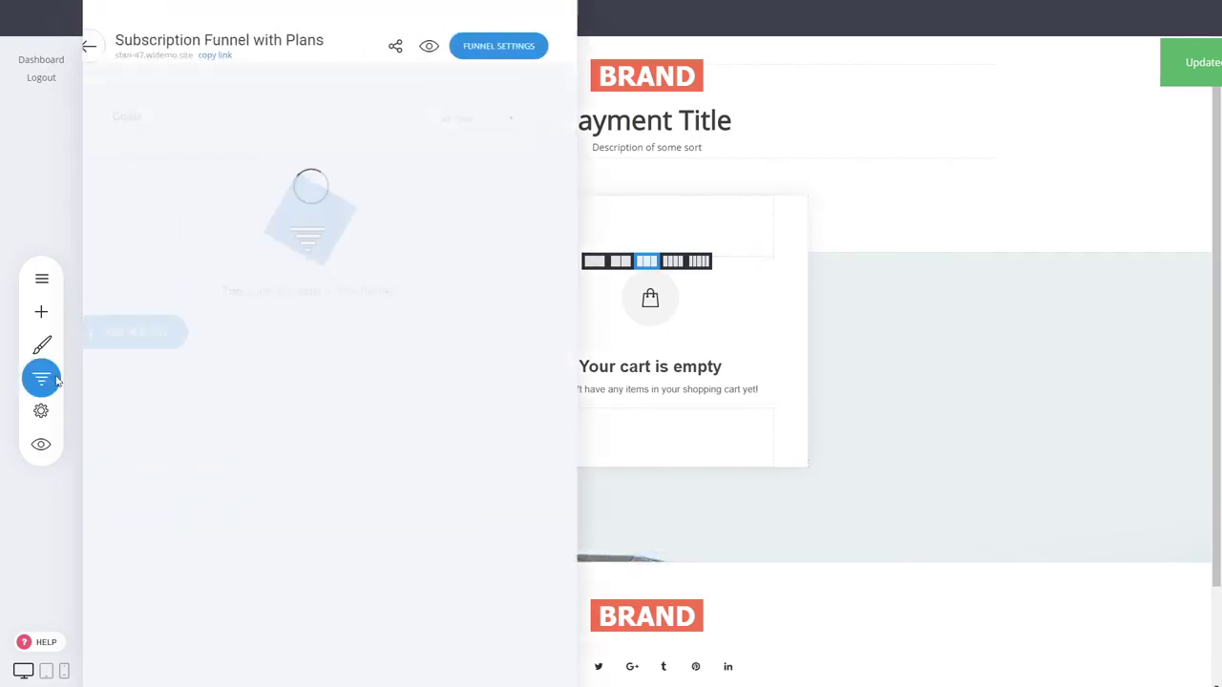
click(379, 360)
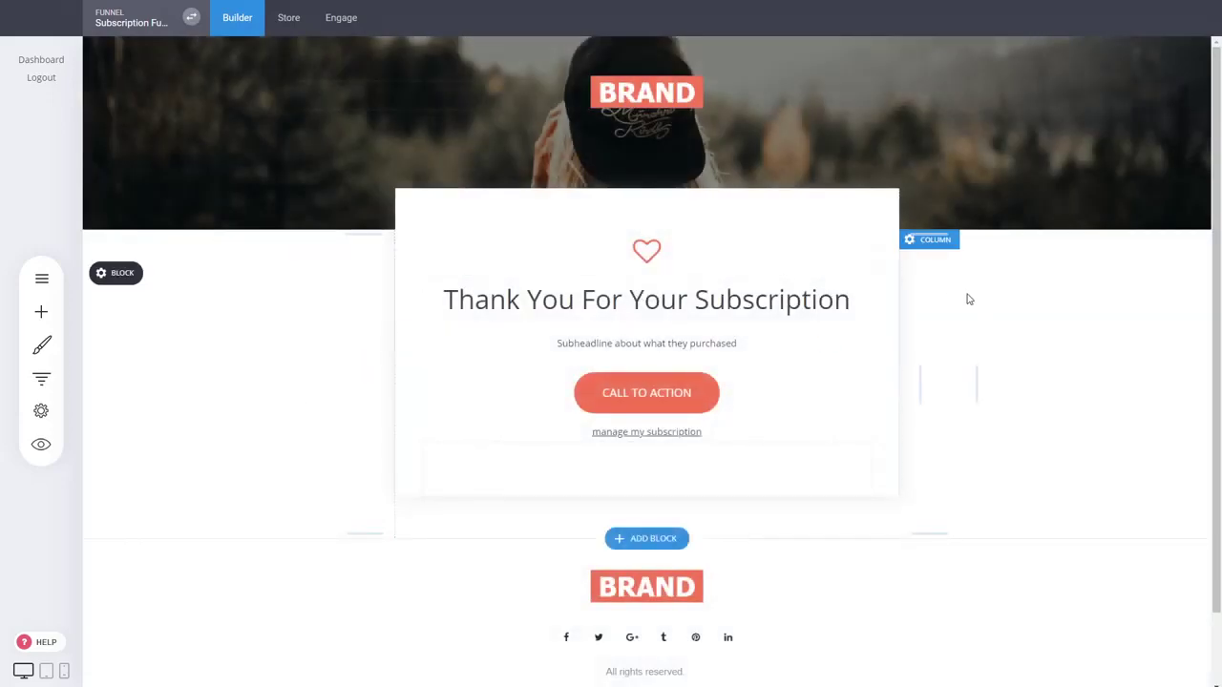
click(684, 399)
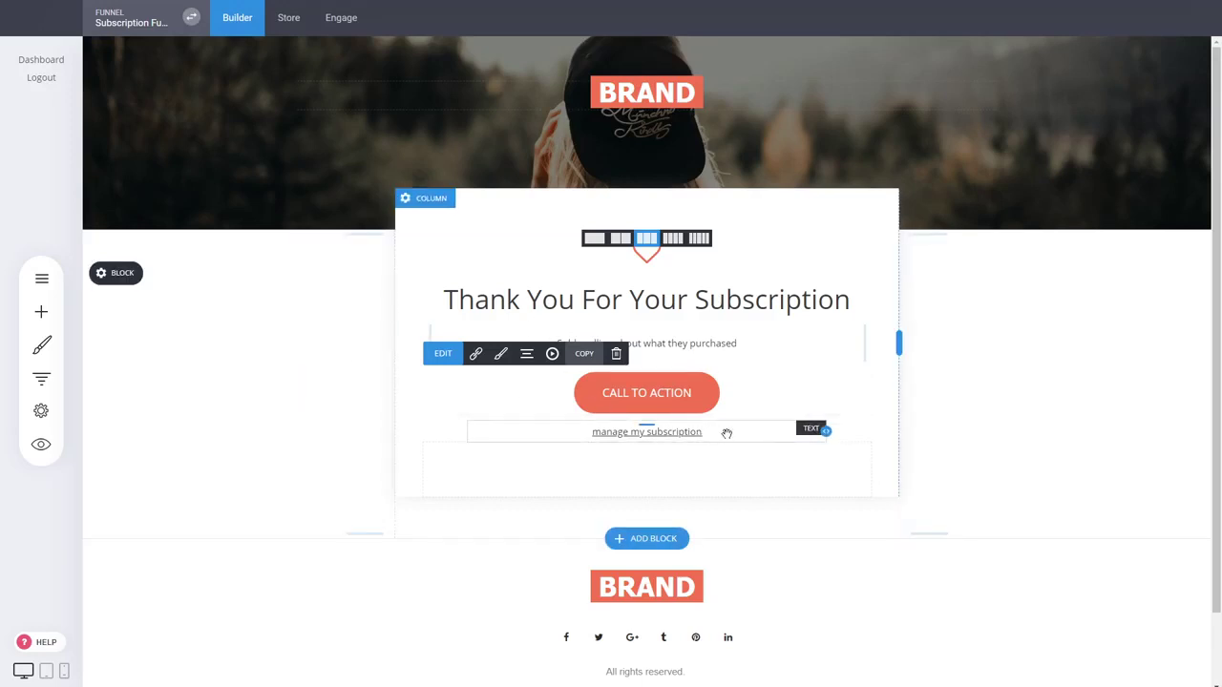
click(728, 434)
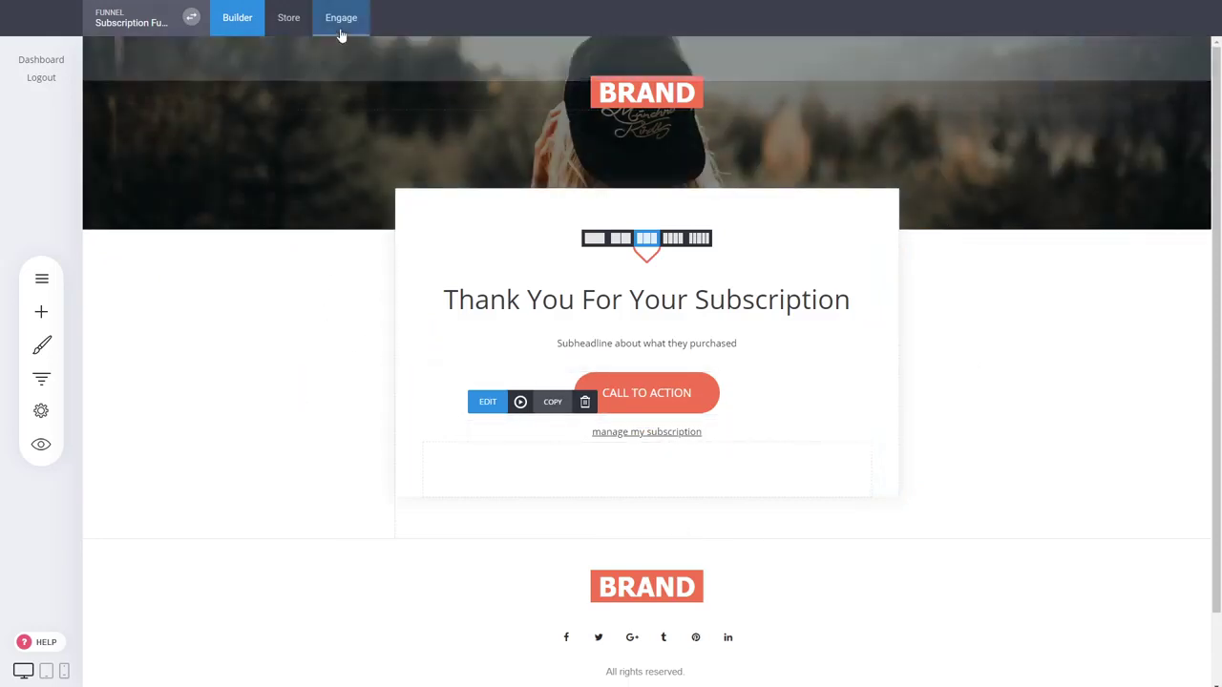
Set the Basic Members group's after-login page to Landing
click(341, 19)
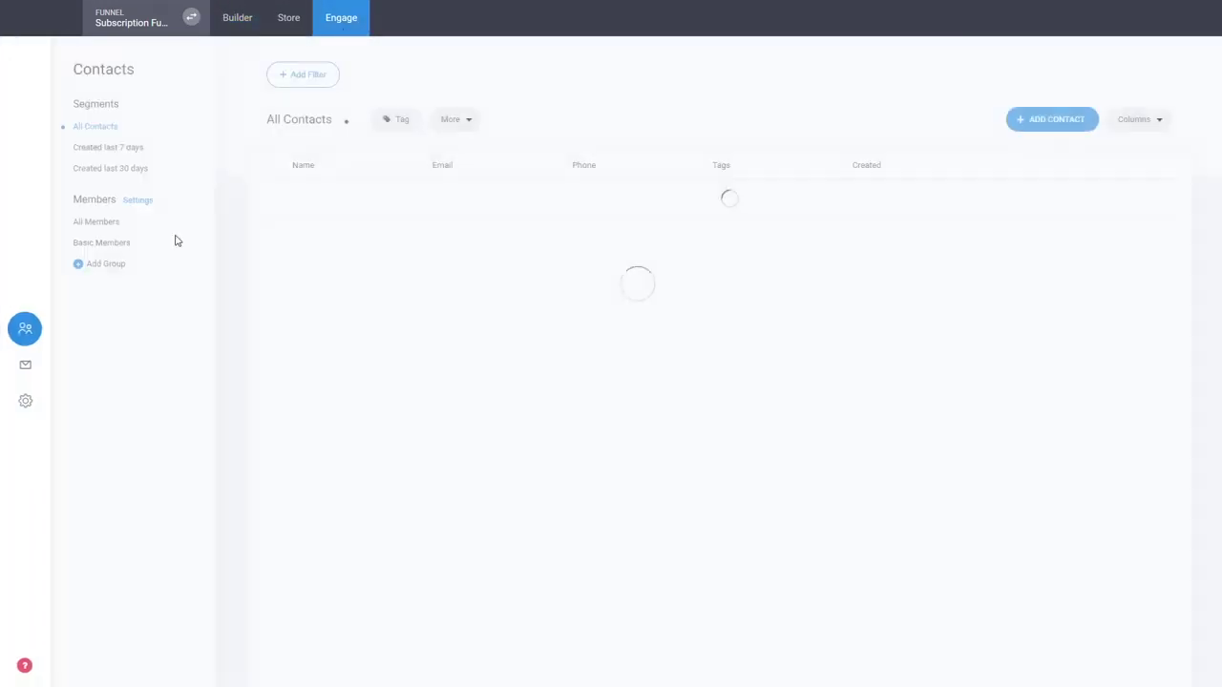
click(113, 242)
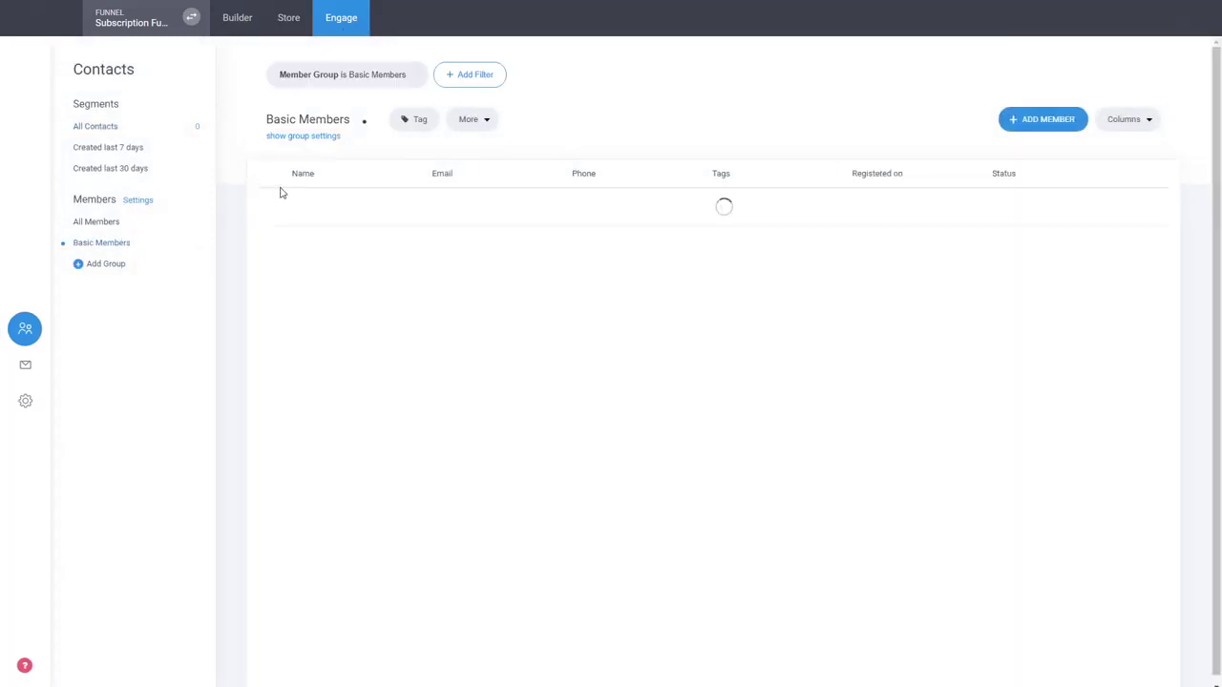
click(336, 139)
click(358, 229)
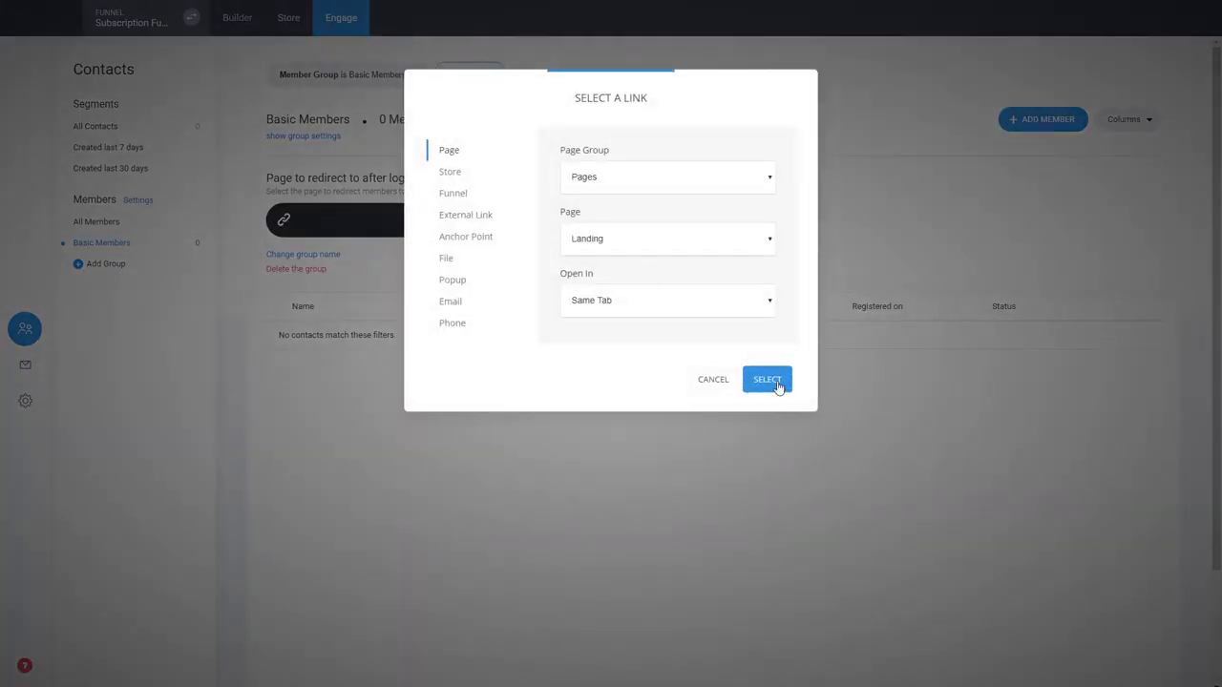
click(768, 380)
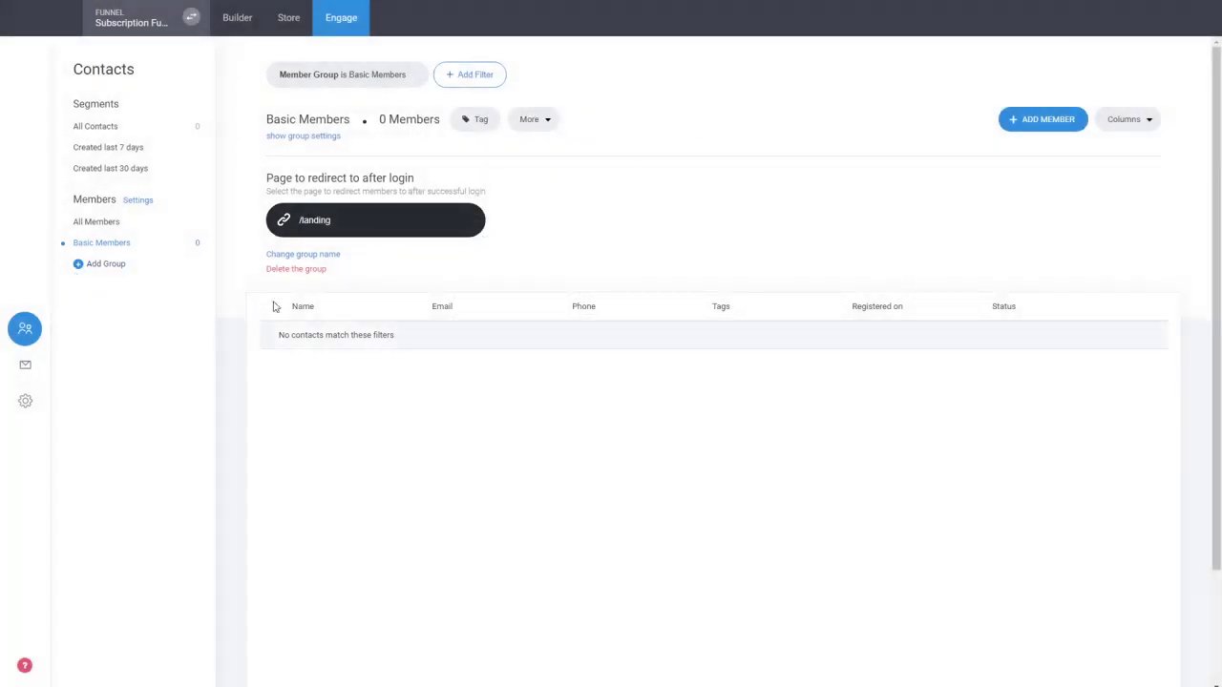
Close the group settings and go back to the funnel's page builder
click(319, 137)
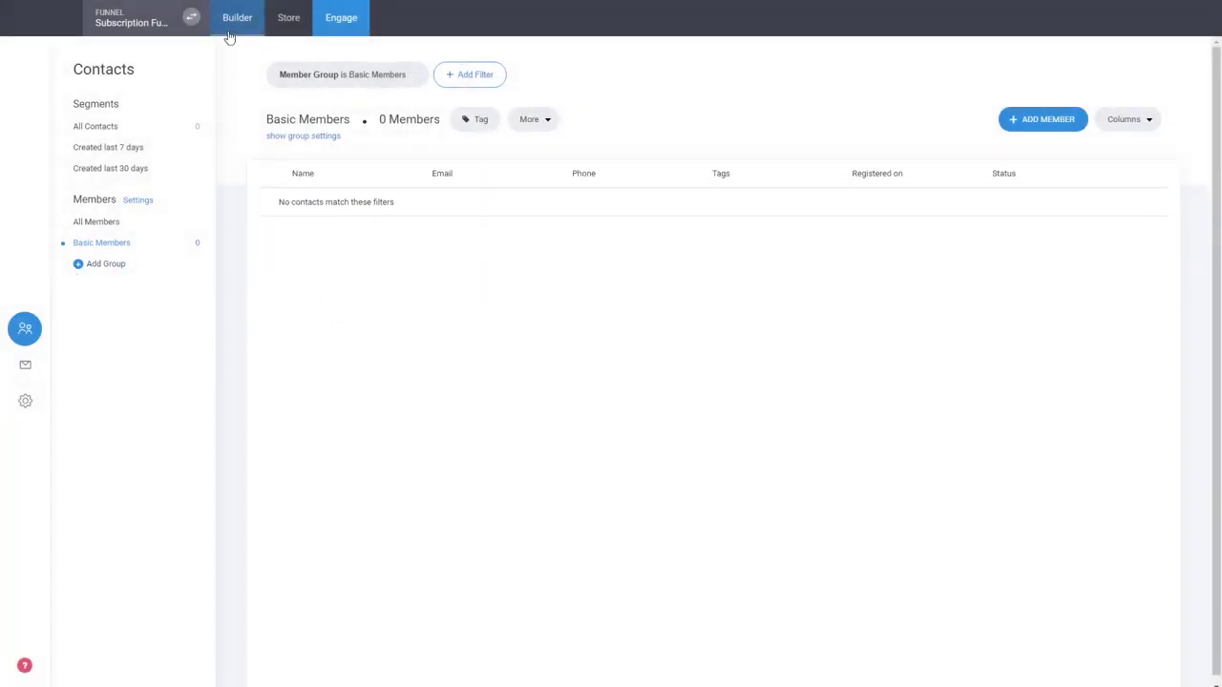
click(311, 136)
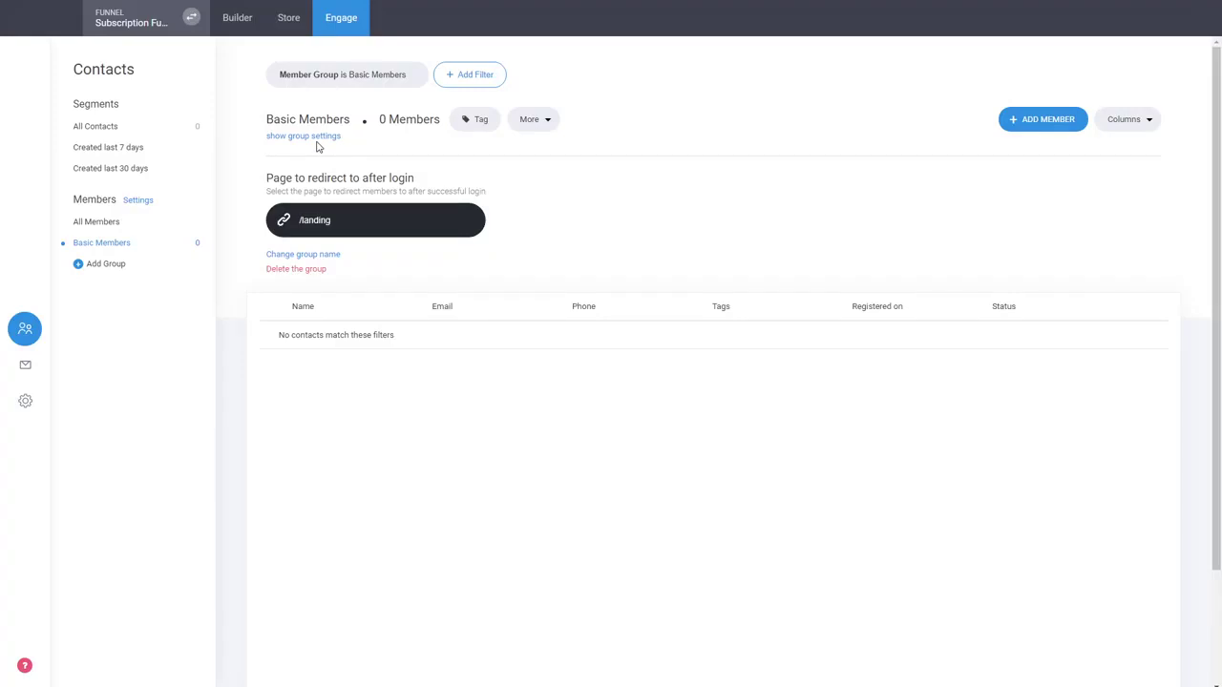
click(317, 138)
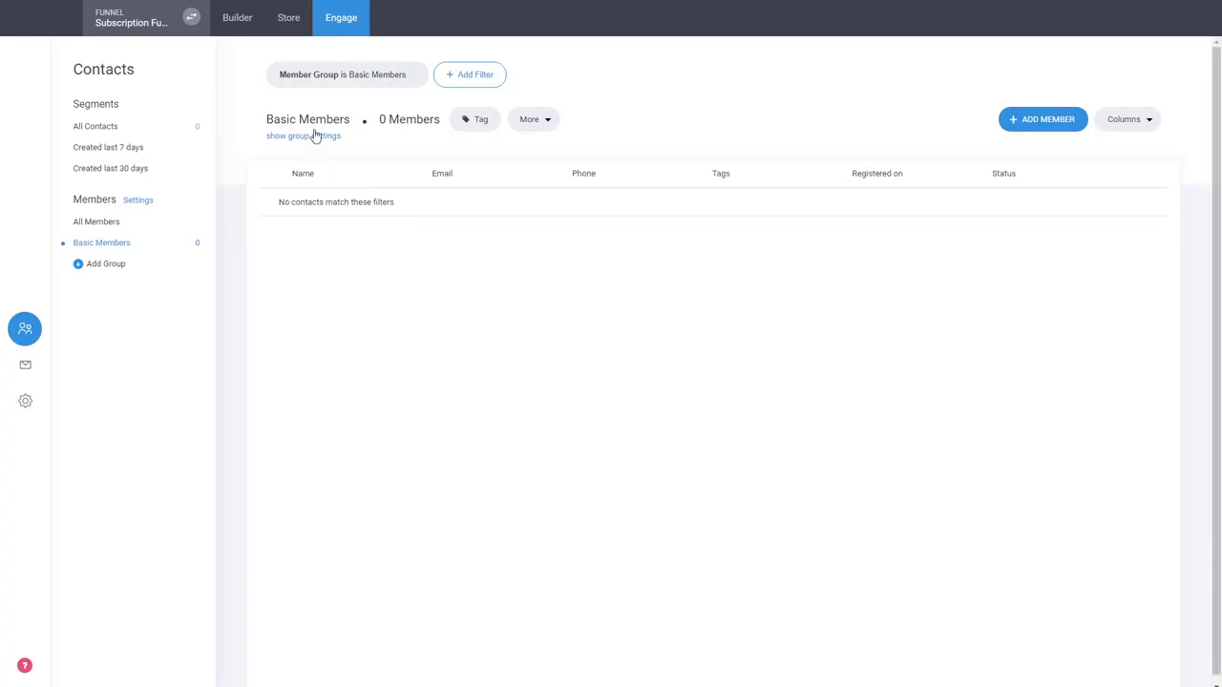
click(238, 23)
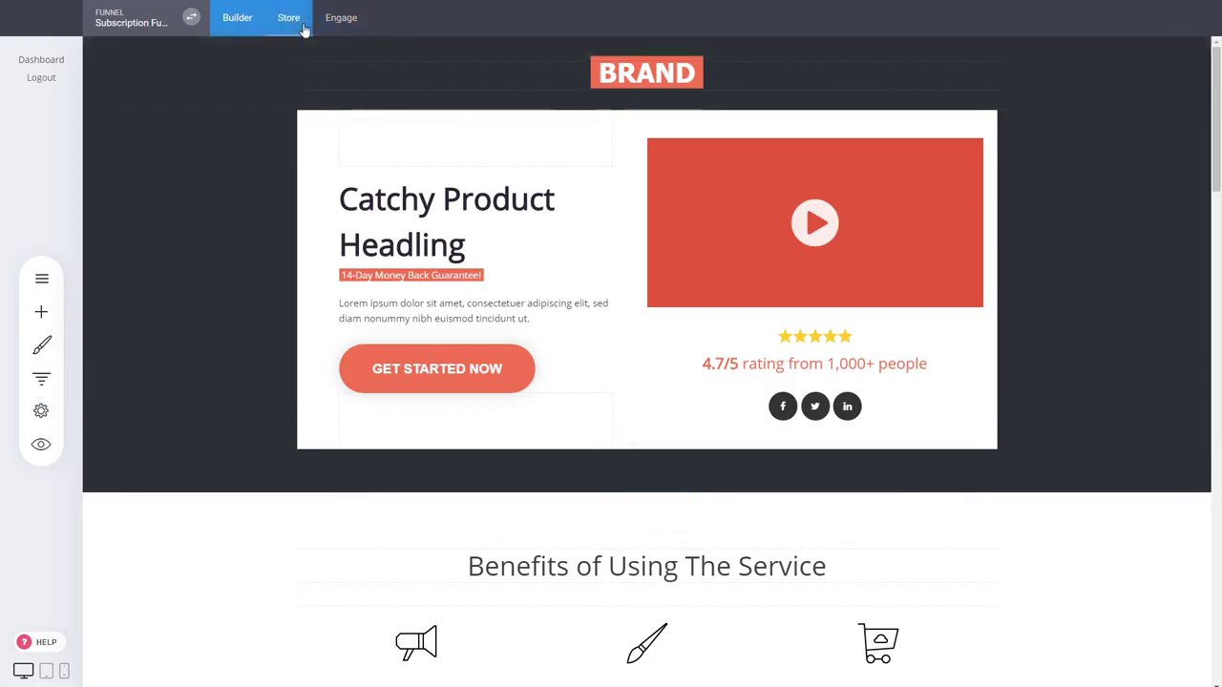
Open the store's payment provider settings from the store dashboard
click(41, 378)
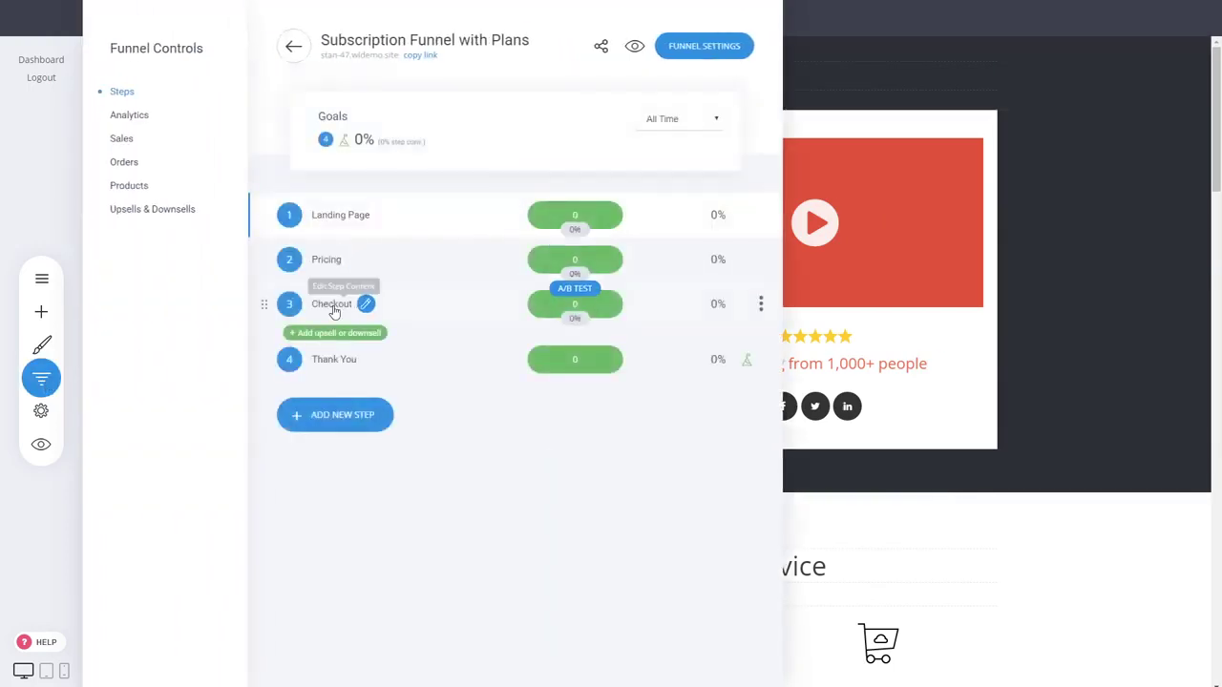
click(996, 287)
click(290, 21)
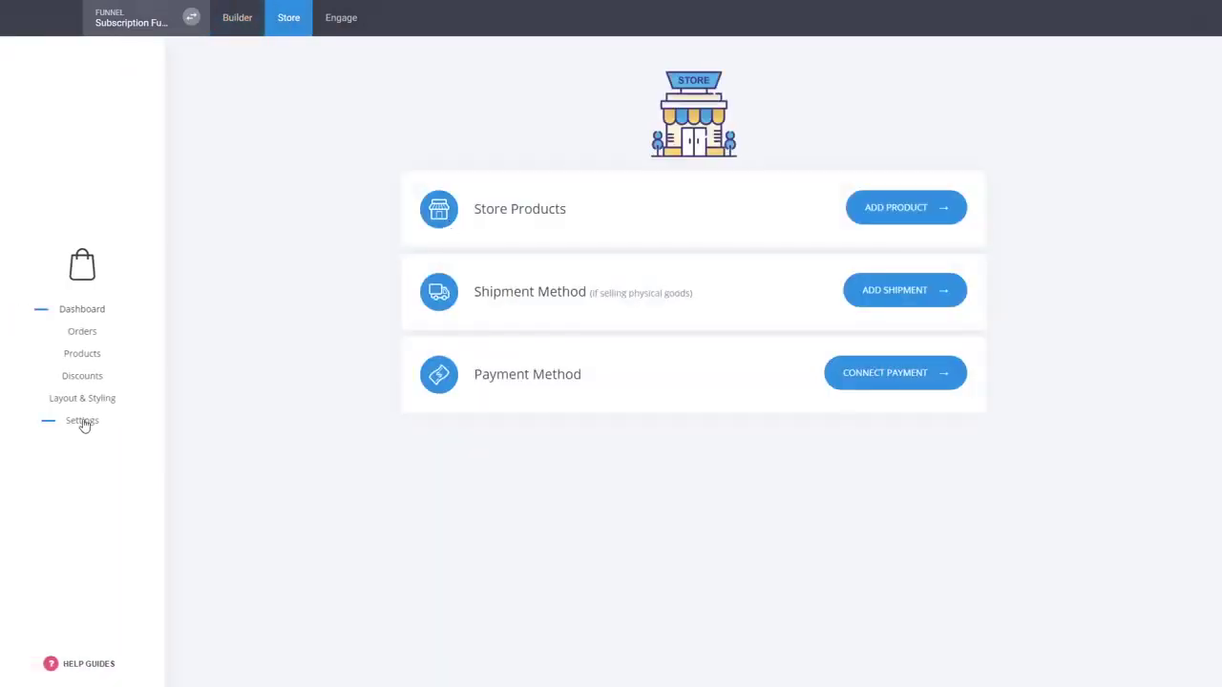
click(83, 421)
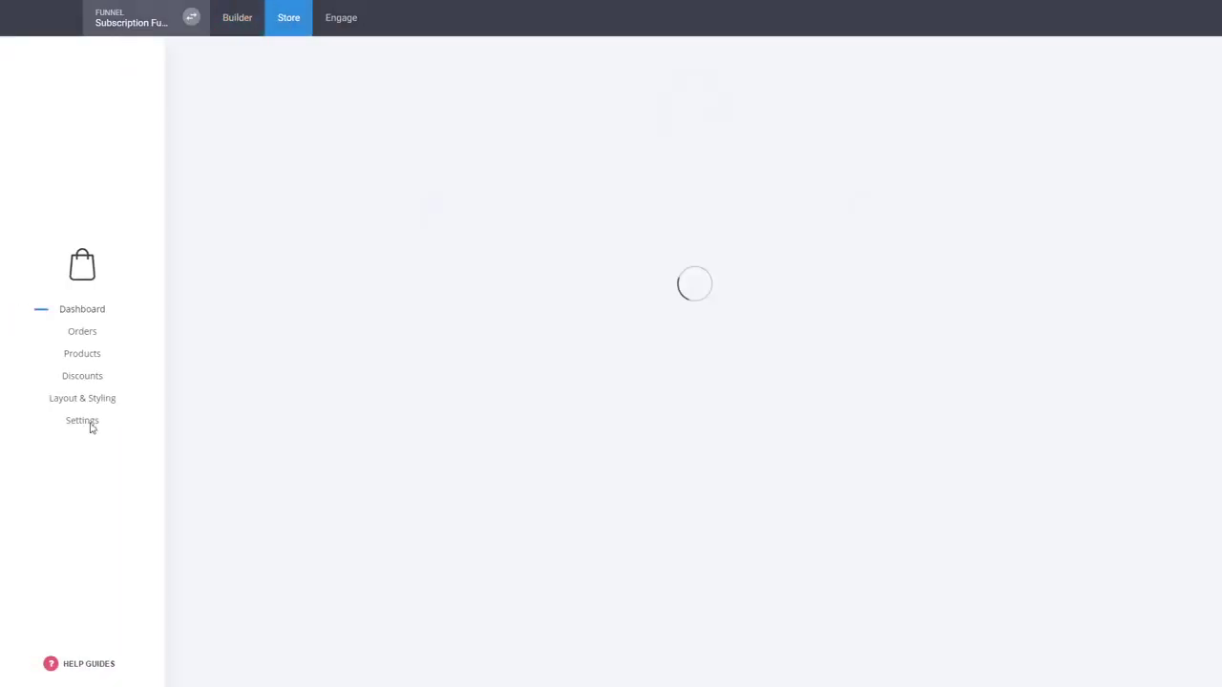
click(524, 146)
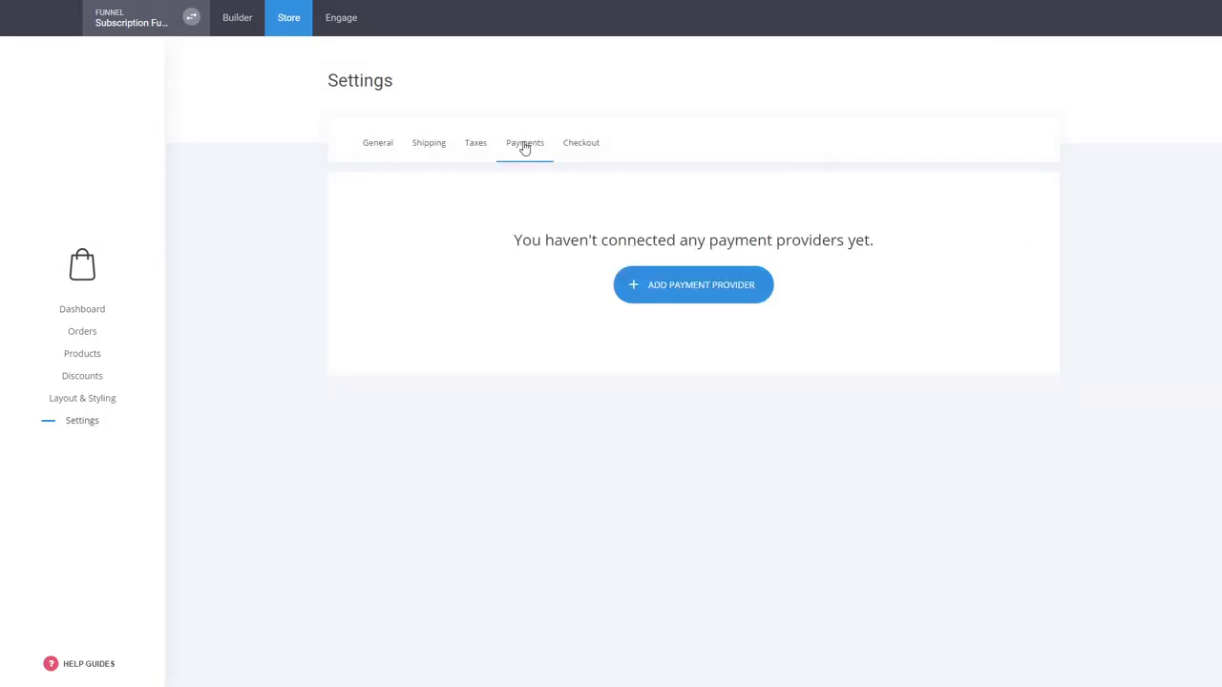
drag(514, 240, 875, 251)
click(875, 252)
Connect Stripe as the store's payment provider and return to the builder
click(708, 296)
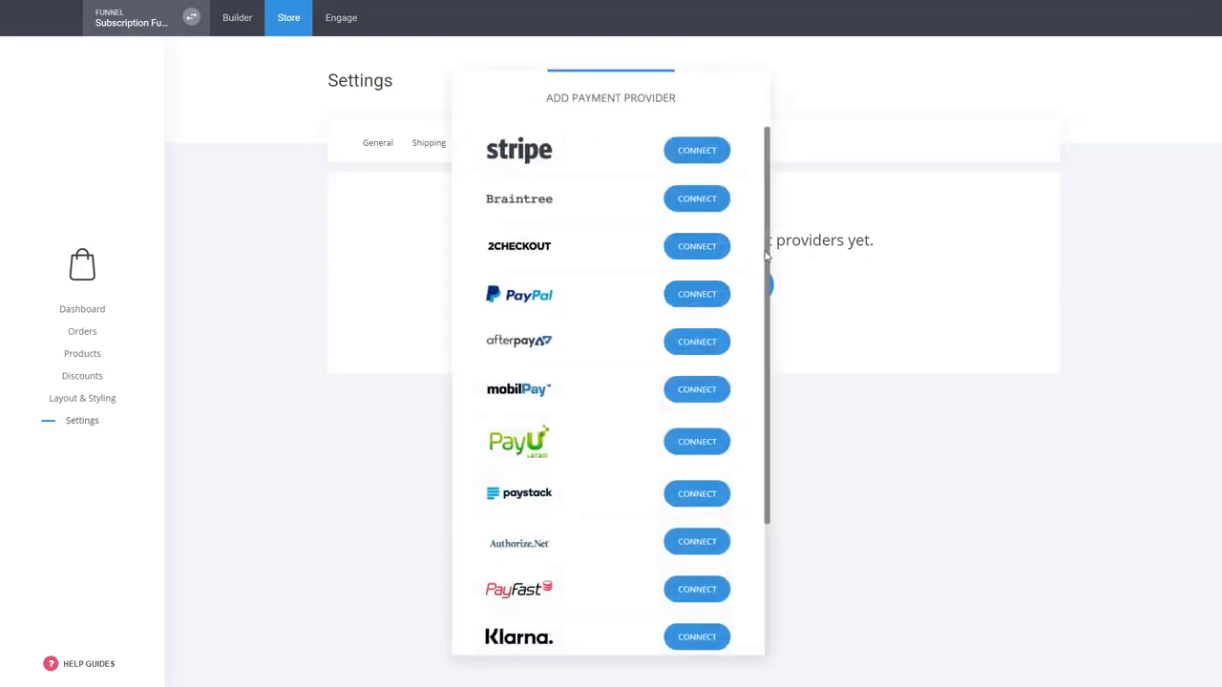
scroll(734, 400, down, 3)
scroll(560, 412, up, 3)
scroll(589, 387, down, 3)
scroll(589, 387, up, 3)
click(697, 150)
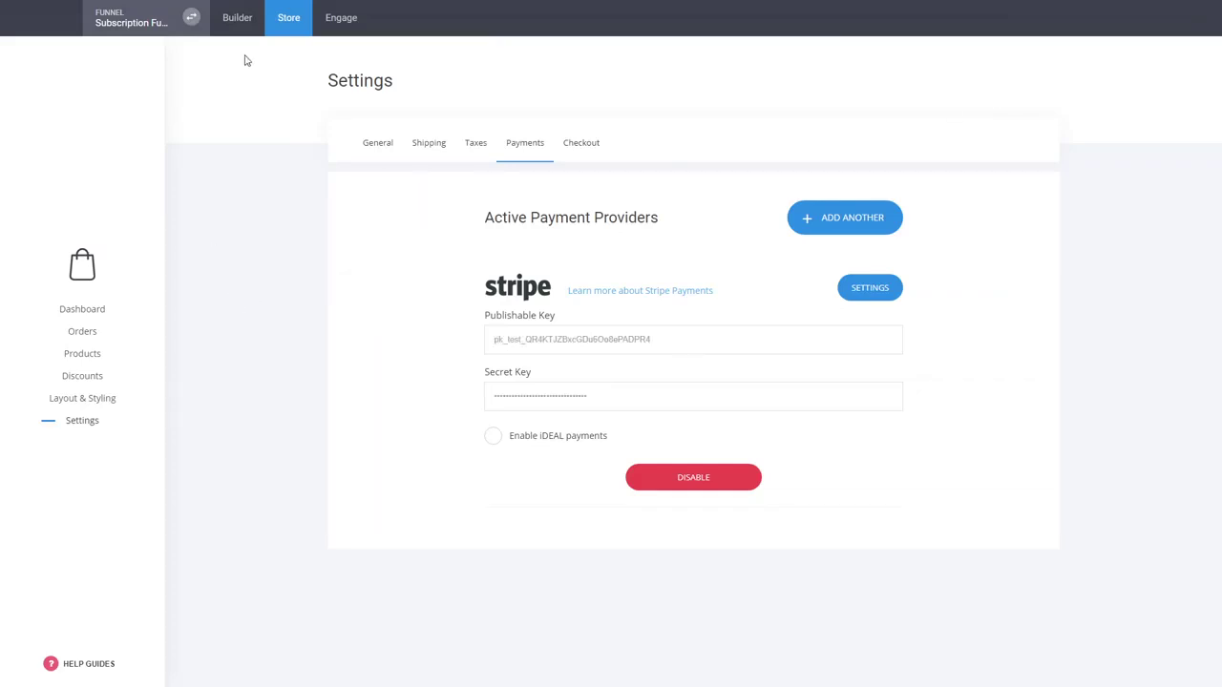
click(238, 23)
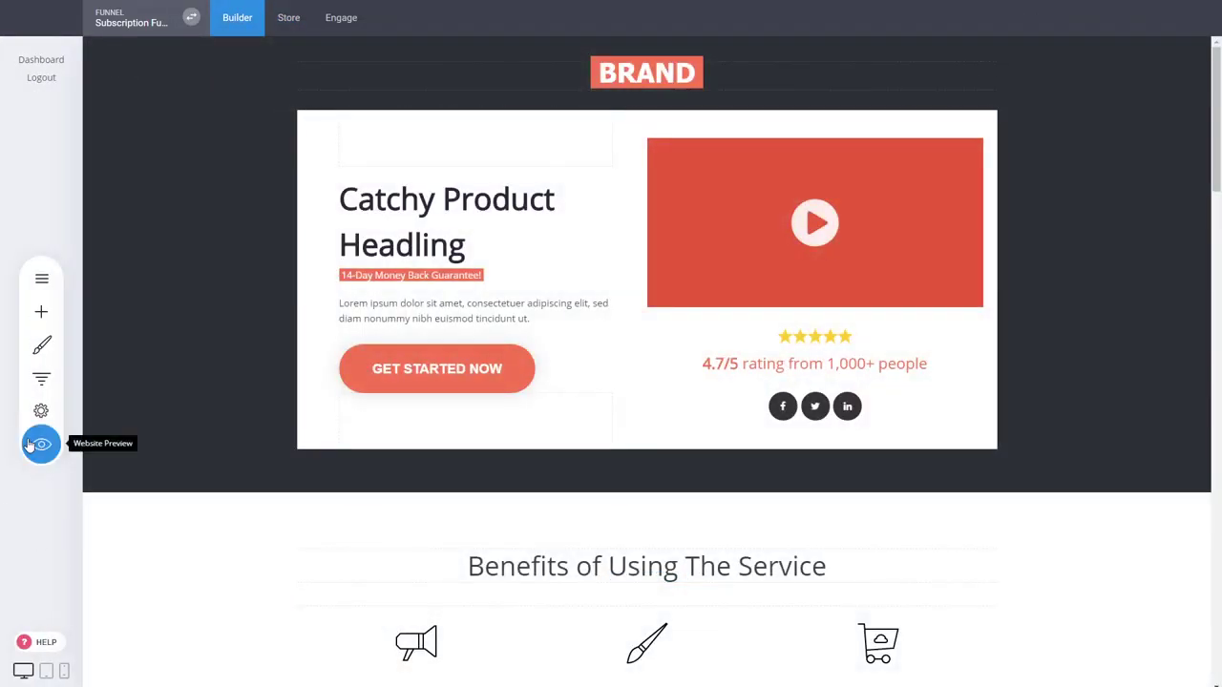
Preview the landing page and follow Get Started Now to the $10, $20 and $40 plans
click(30, 446)
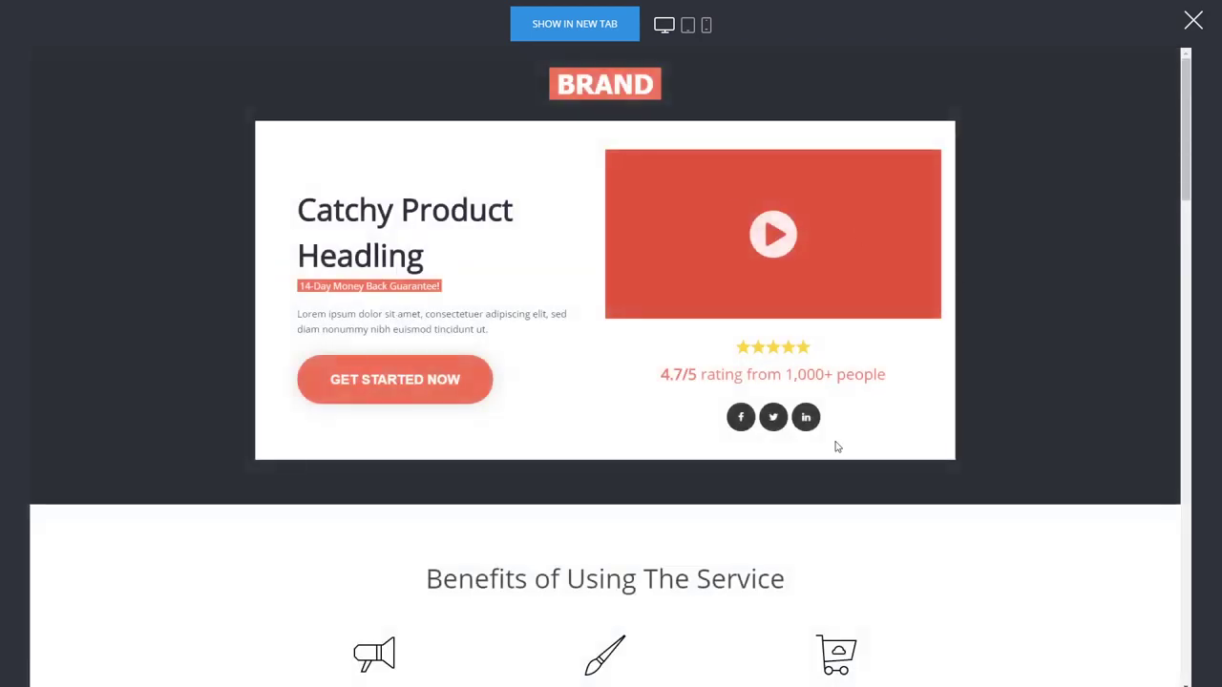
scroll(716, 411, down, 3)
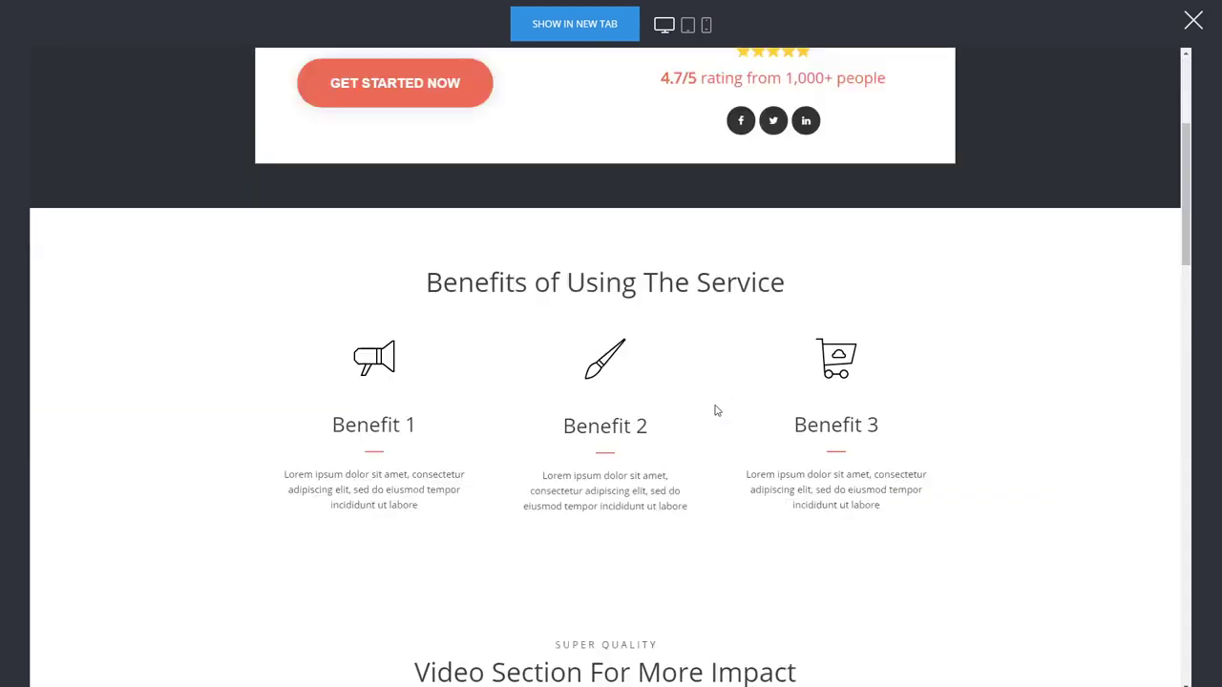
scroll(717, 350, down, 7)
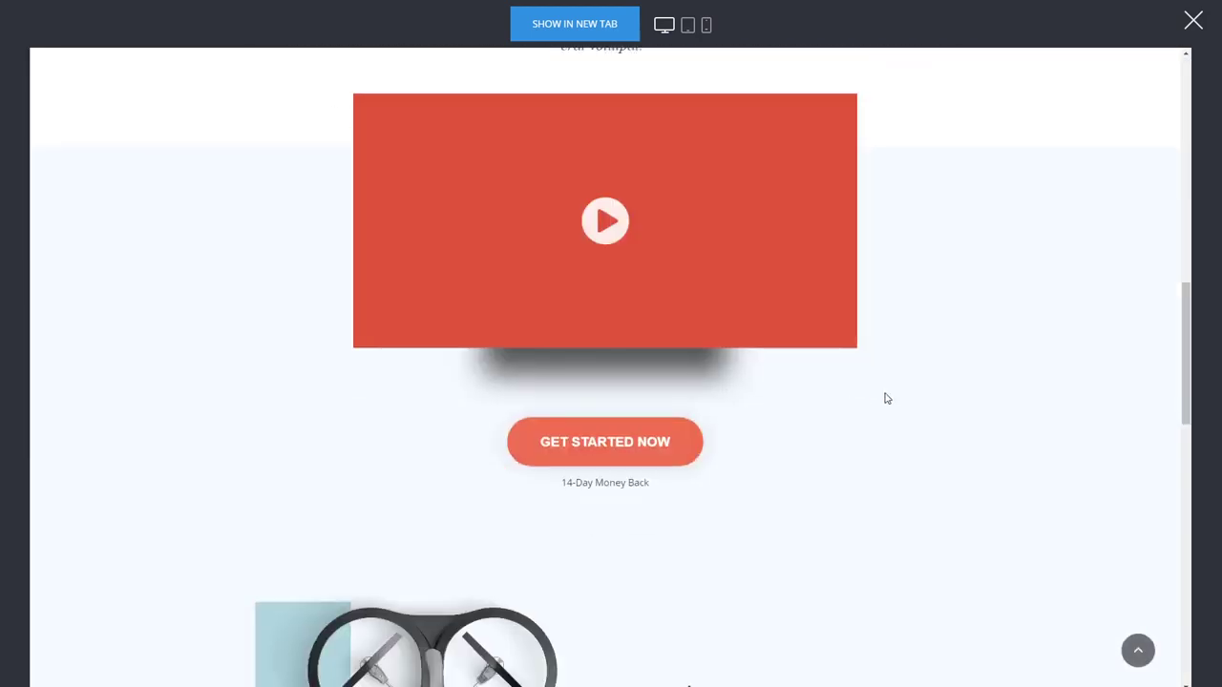
scroll(735, 342, down, 3)
scroll(751, 322, down, 4)
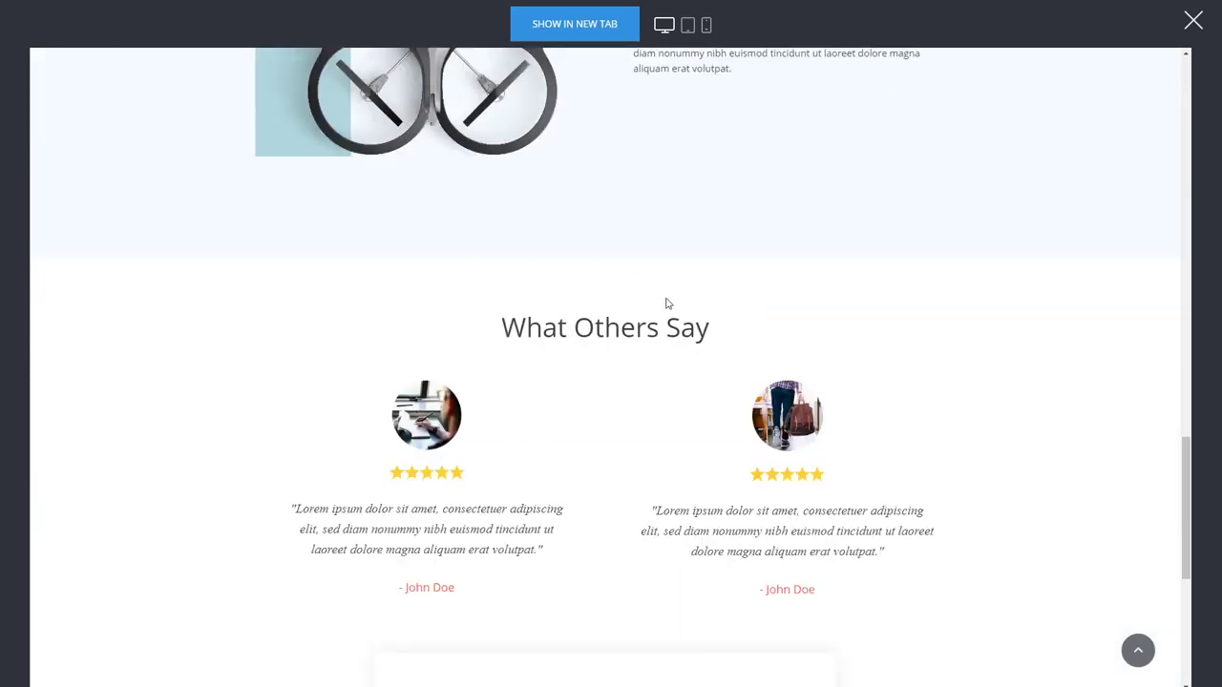
scroll(668, 304, down, 4)
click(621, 477)
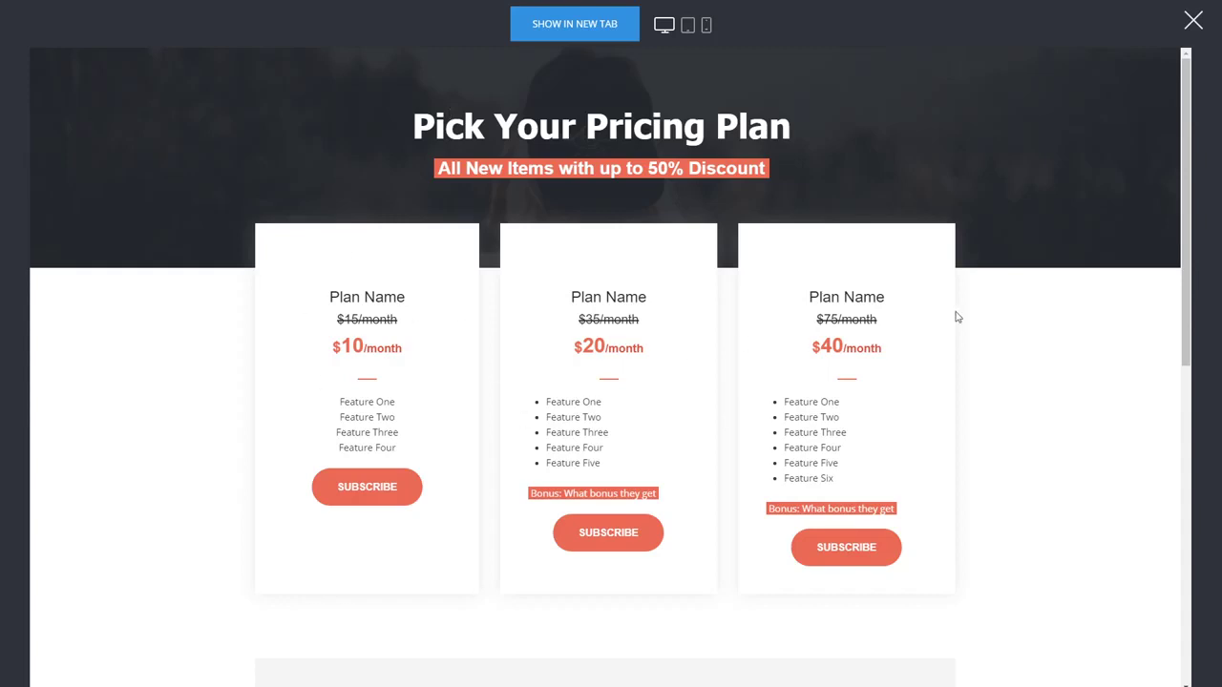
scroll(957, 317, down, 6)
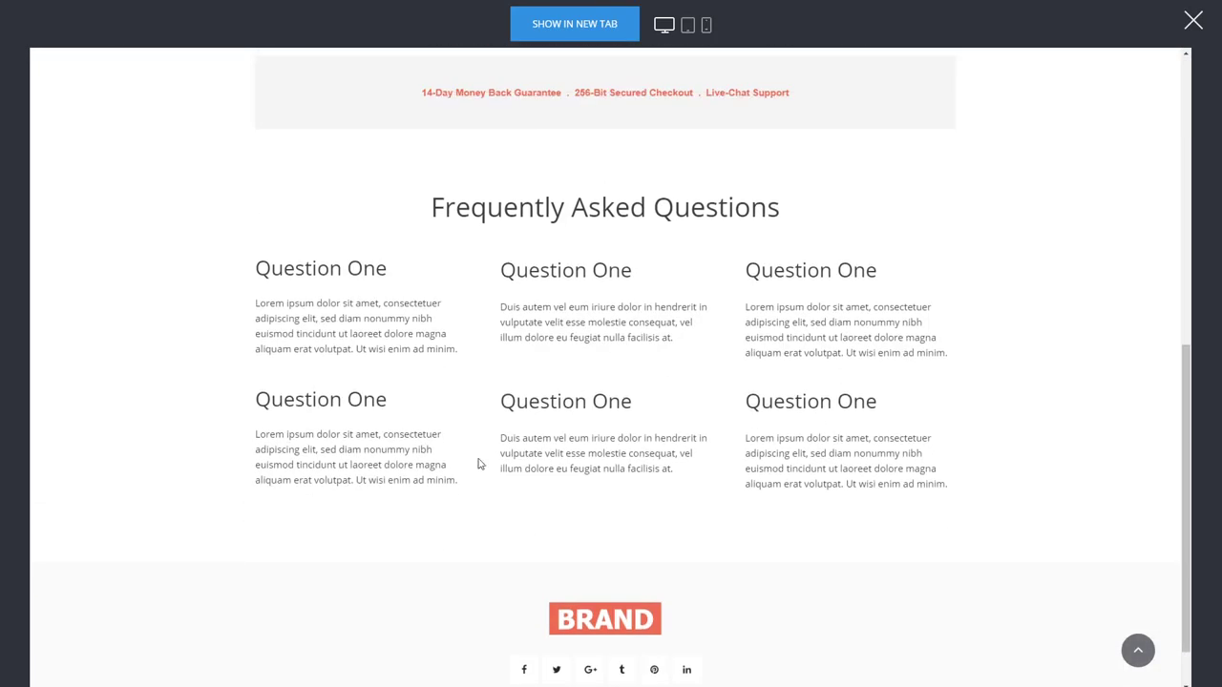
scroll(480, 464, up, 3)
scroll(314, 337, up, 3)
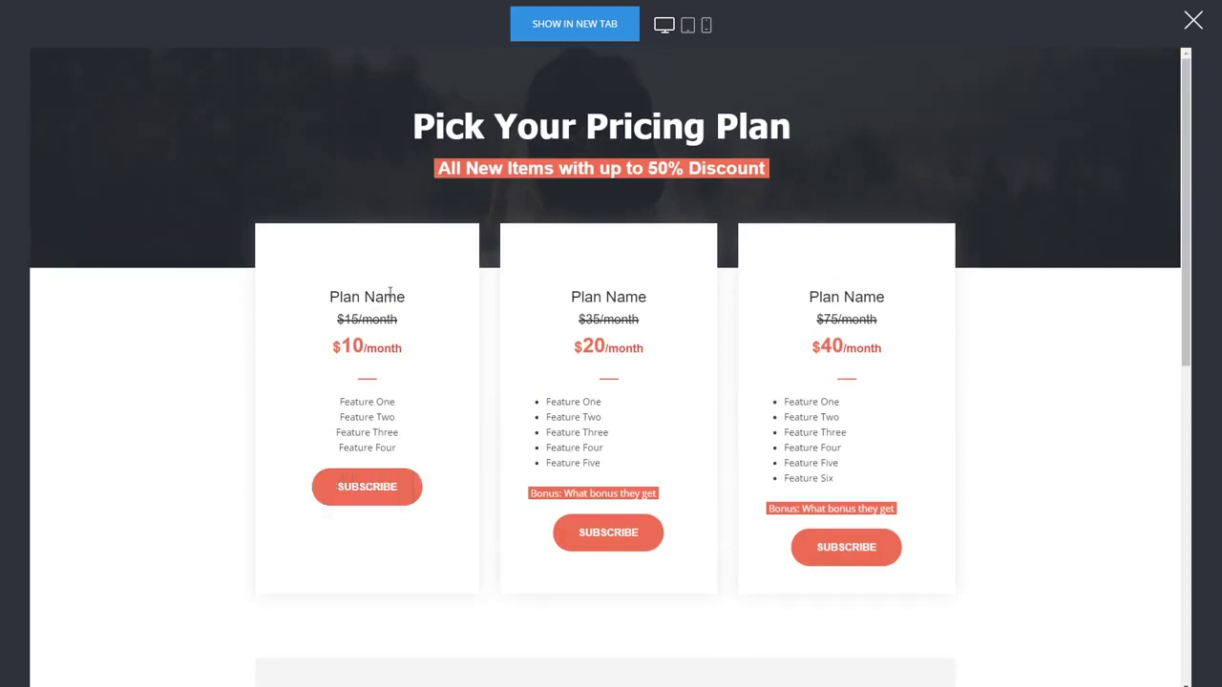
Subscribe to the first plan and fill in the customer's name, email and password
click(391, 499)
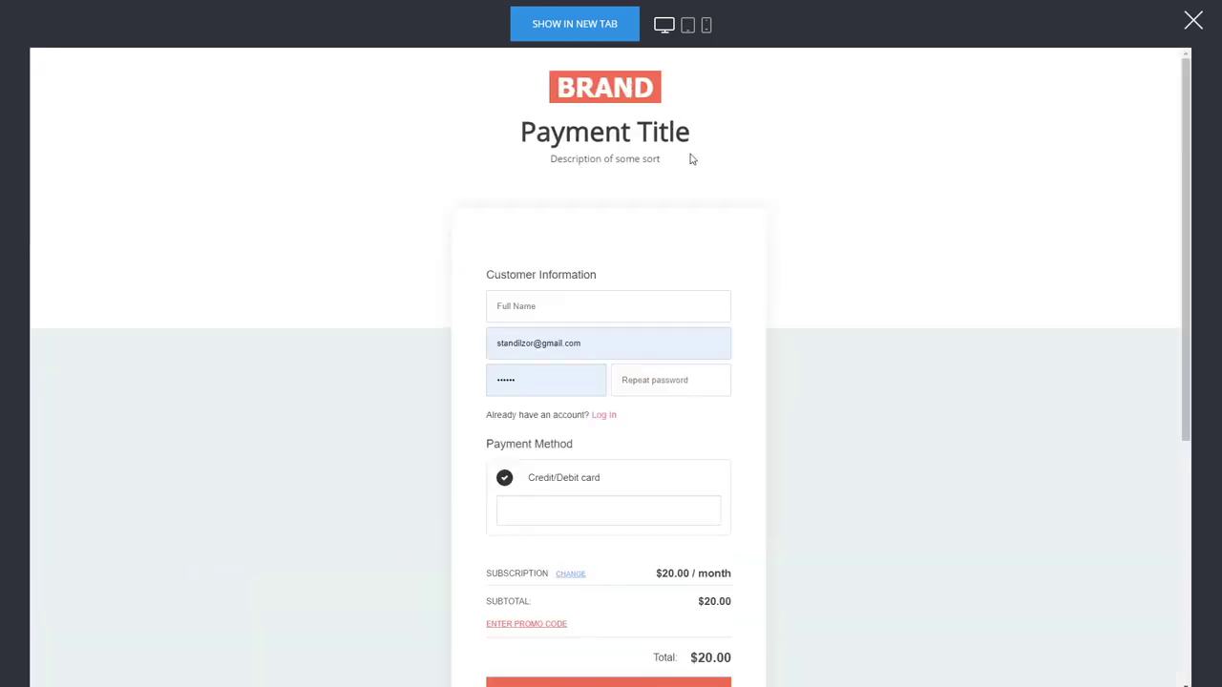
triple_click(567, 342)
key(BackSpace)
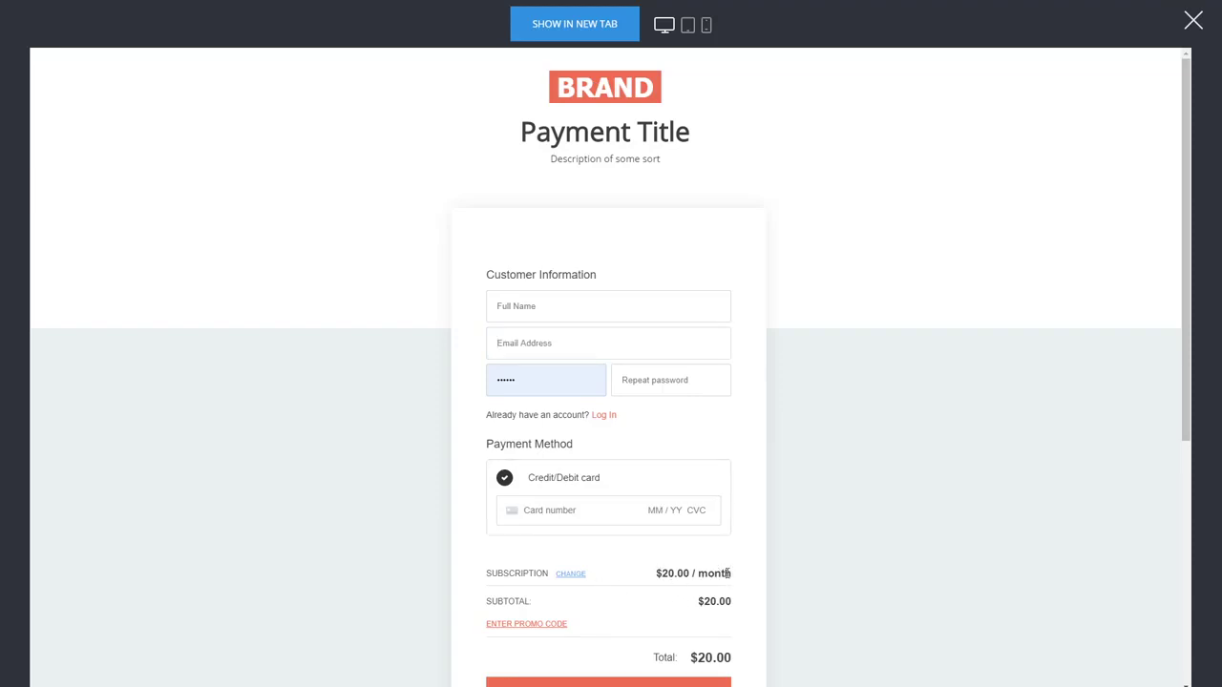
click(558, 305)
text(dsadsadas)
click(509, 342)
text(dsadsadas)
text(omain.com)
key(Tab)
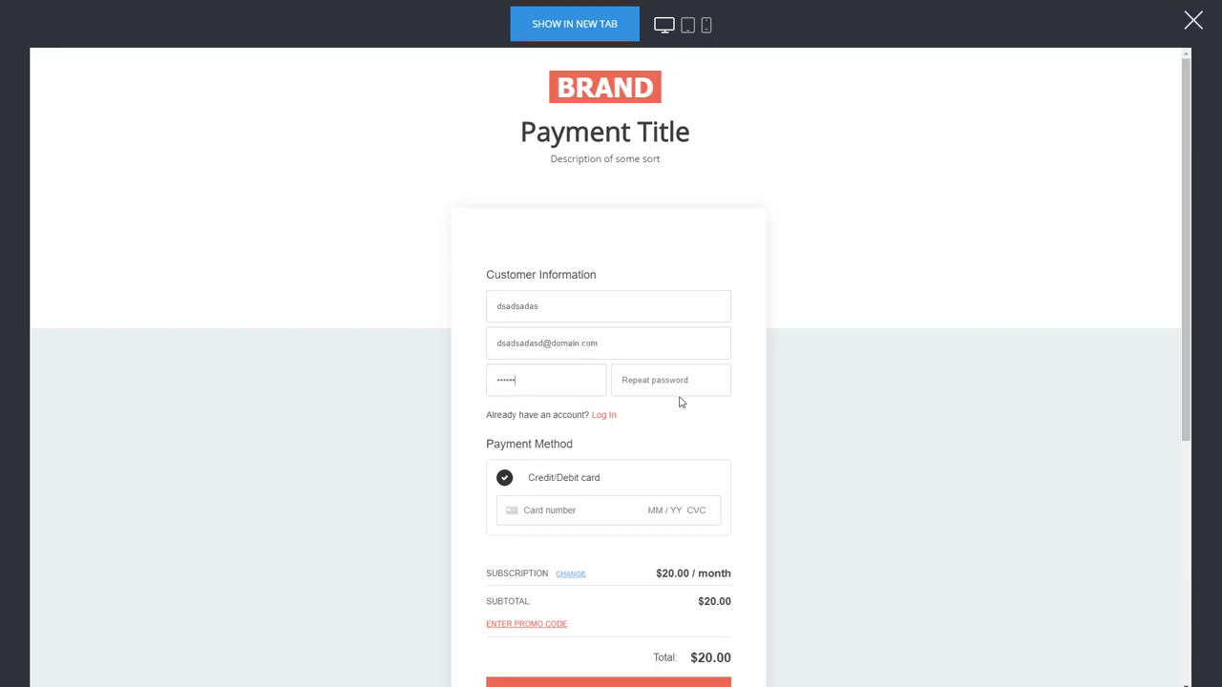
click(685, 384)
text(••••)
scroll(745, 362, down, 1)
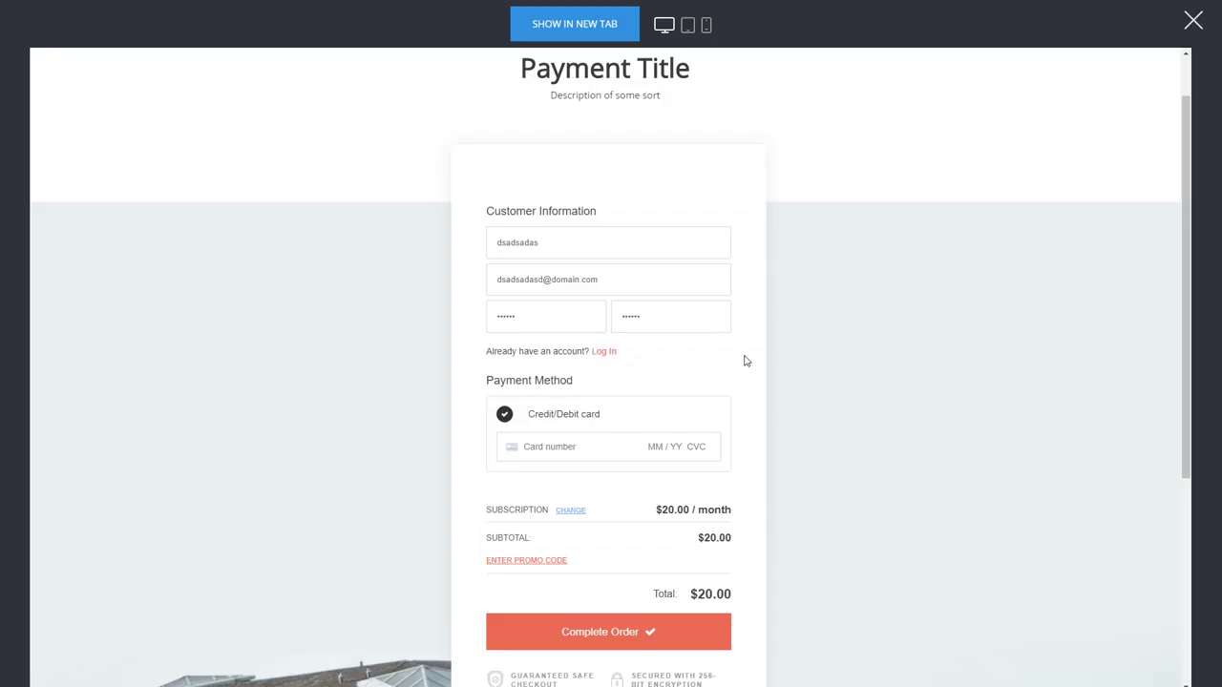
click(599, 445)
text(4242 424)
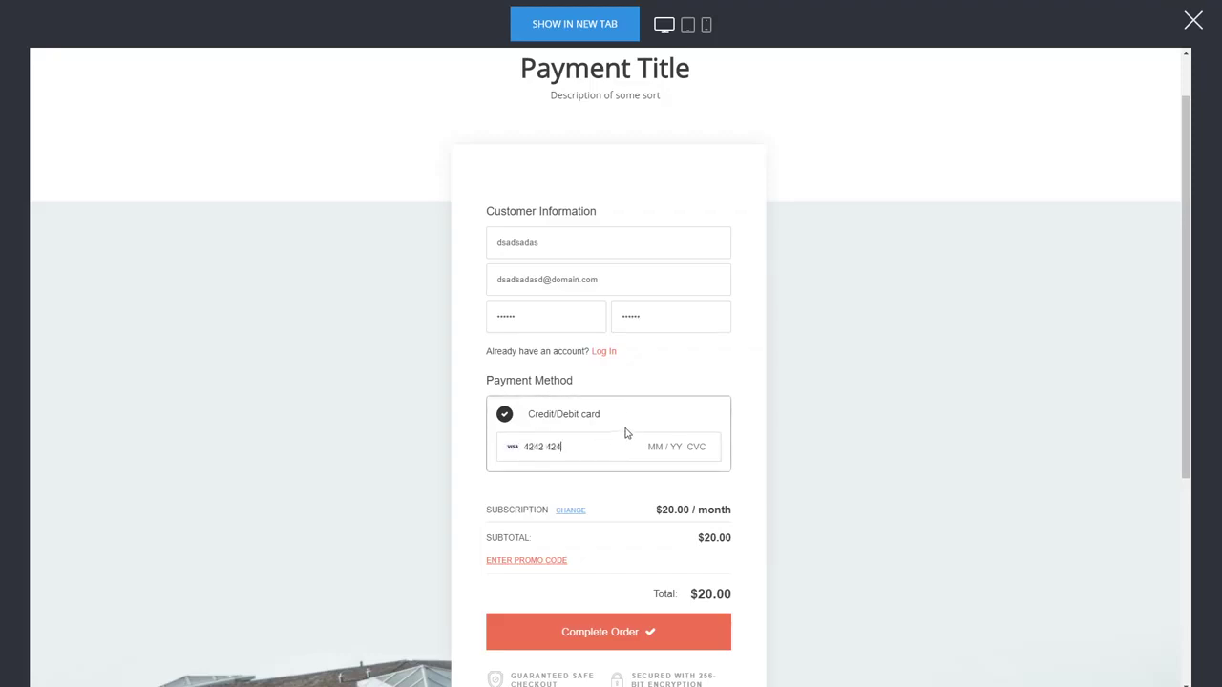
text(2 4242 4242 04 / 24 242)
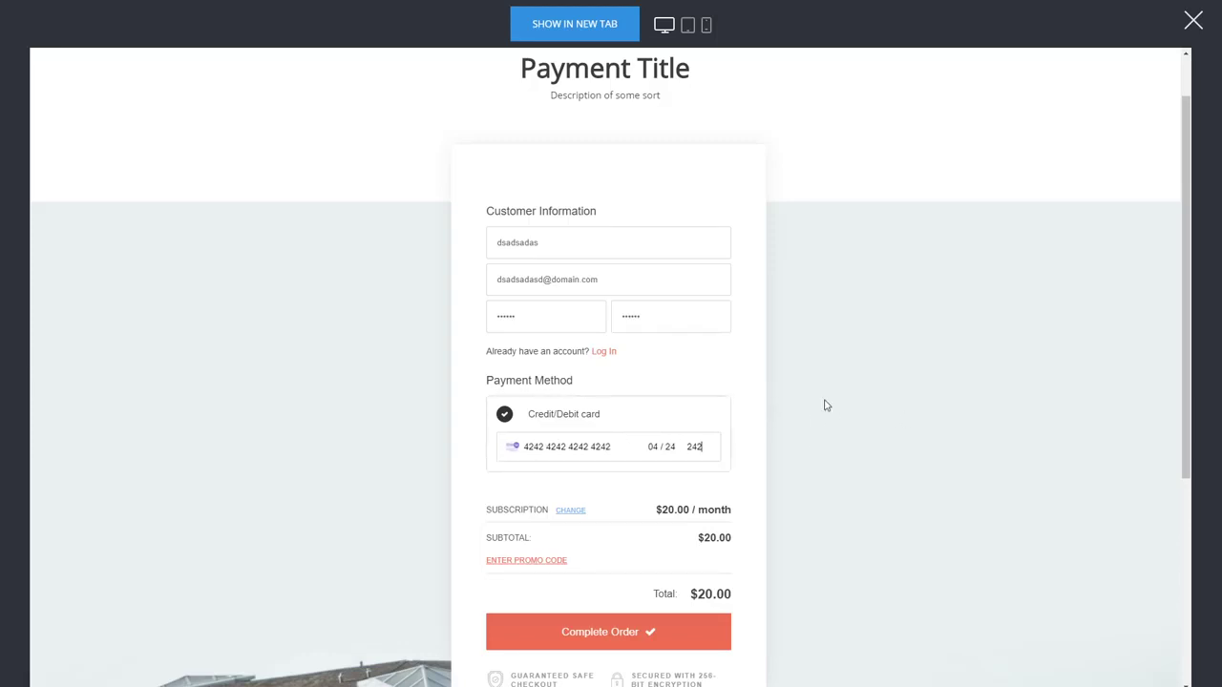
scroll(753, 381, down, 2)
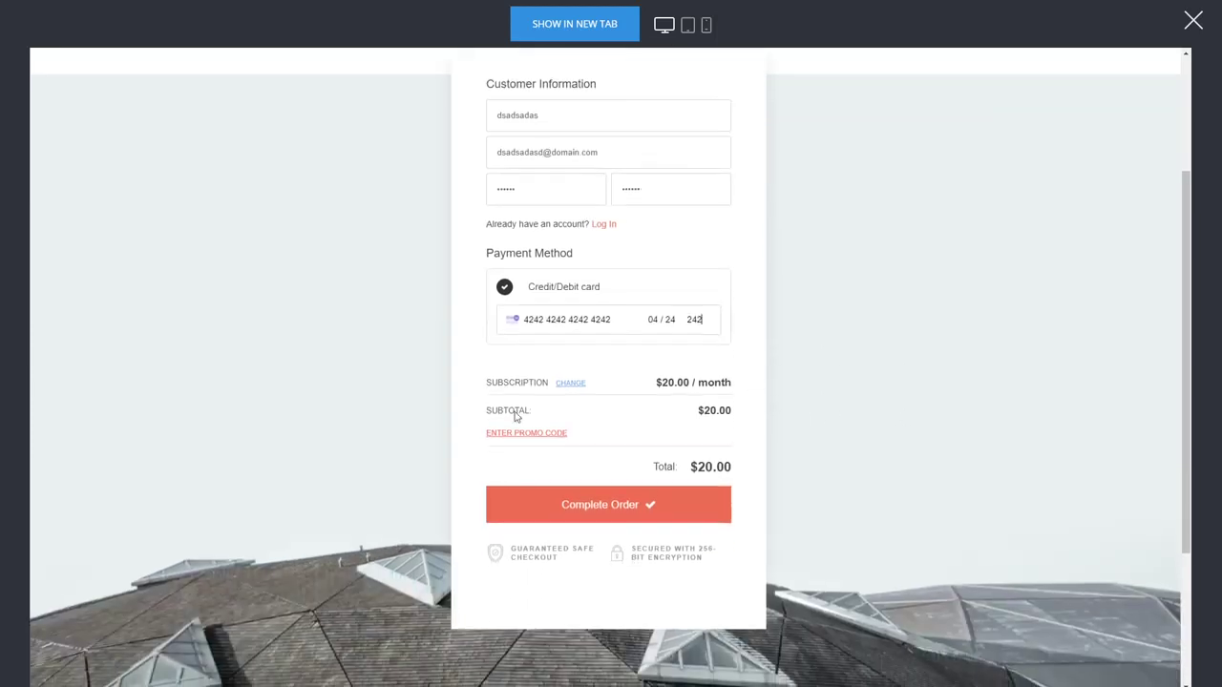
Complete the test order, then follow the thank-you page's 'manage my subscription' link
click(651, 505)
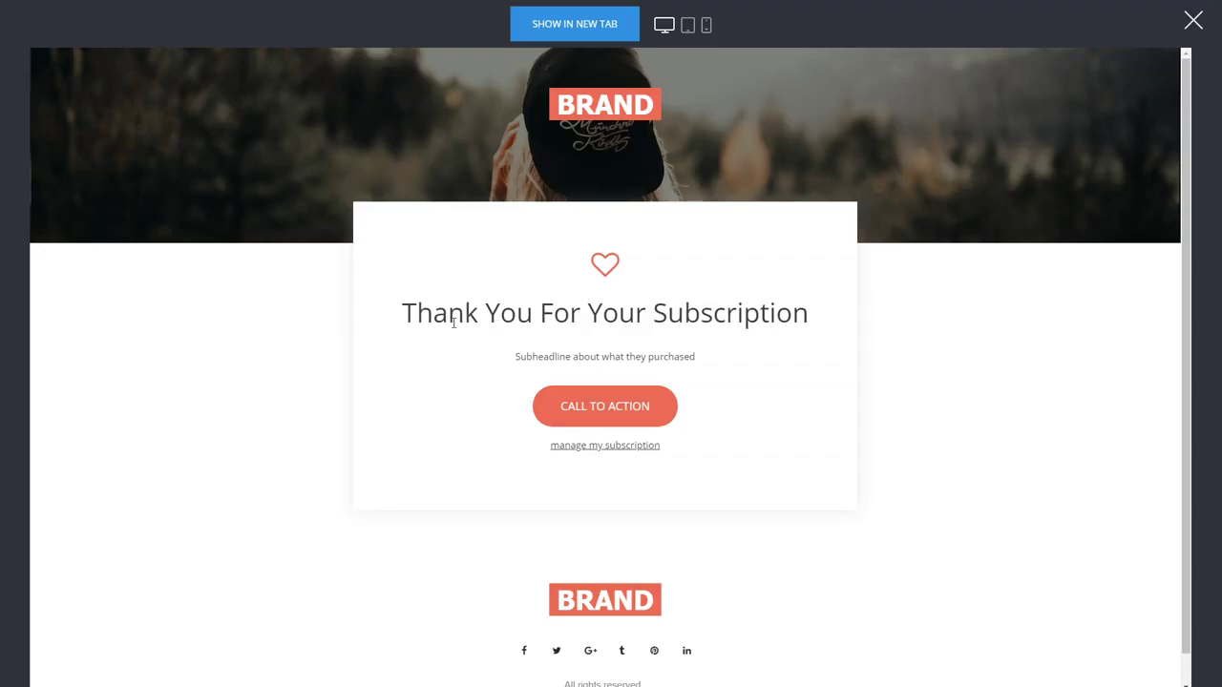
click(617, 447)
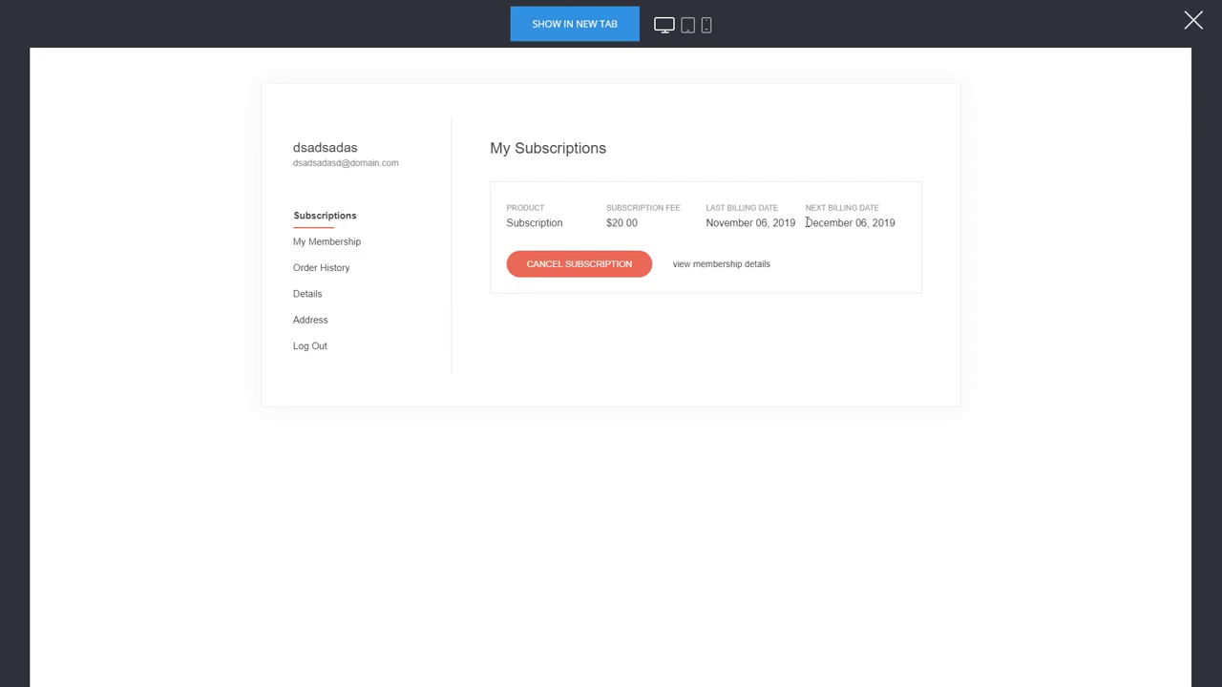
Inspect the $20.00 Subscription's next billing date on My Subscriptions
drag(807, 223, 897, 224)
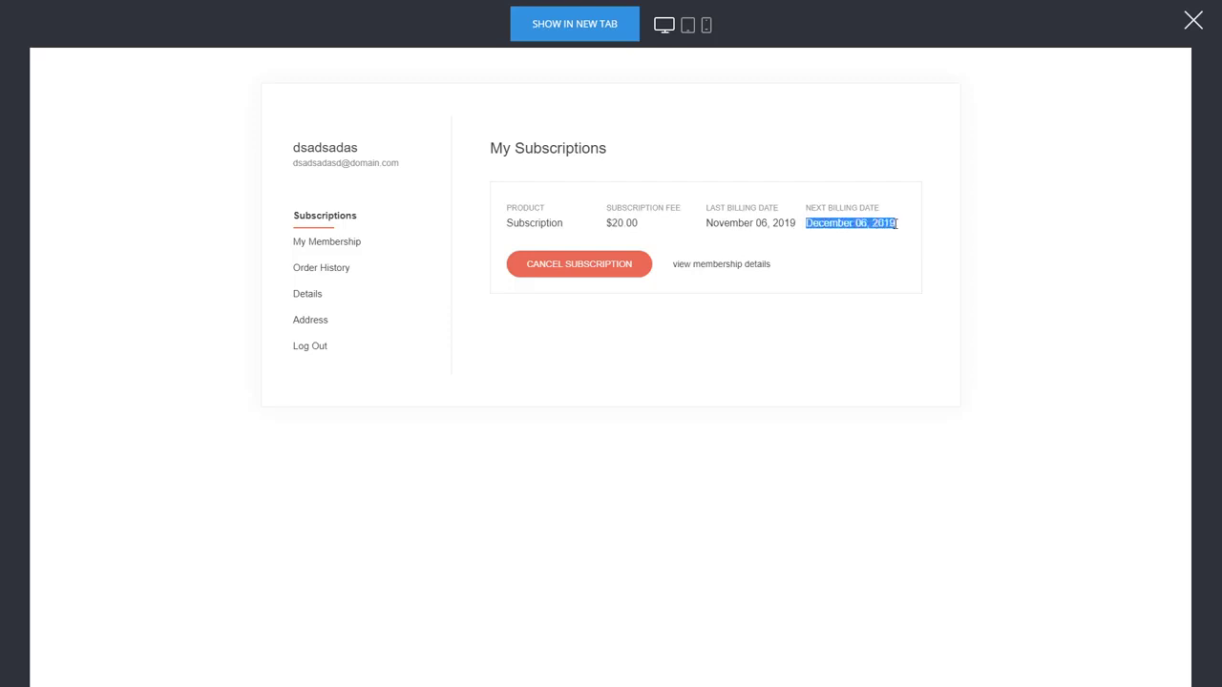
click(896, 225)
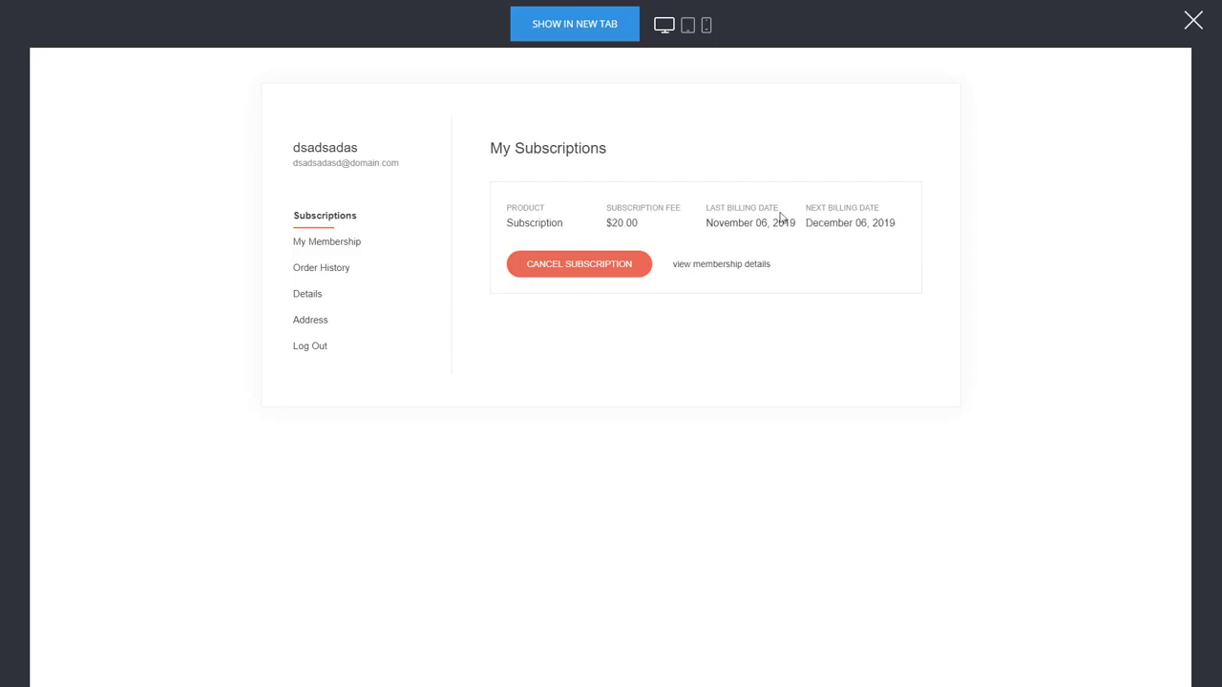
drag(867, 225, 836, 224)
click(827, 224)
Review the membership groups, order details and account page, then follow the membership card's link
click(305, 243)
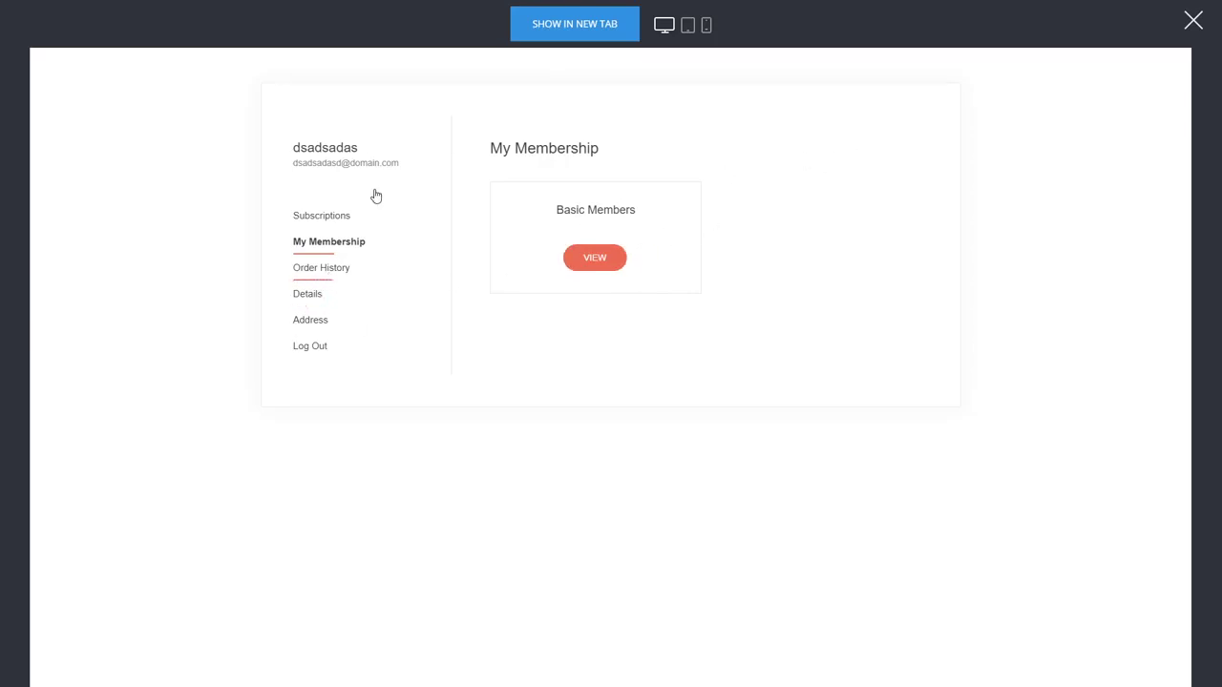
click(867, 194)
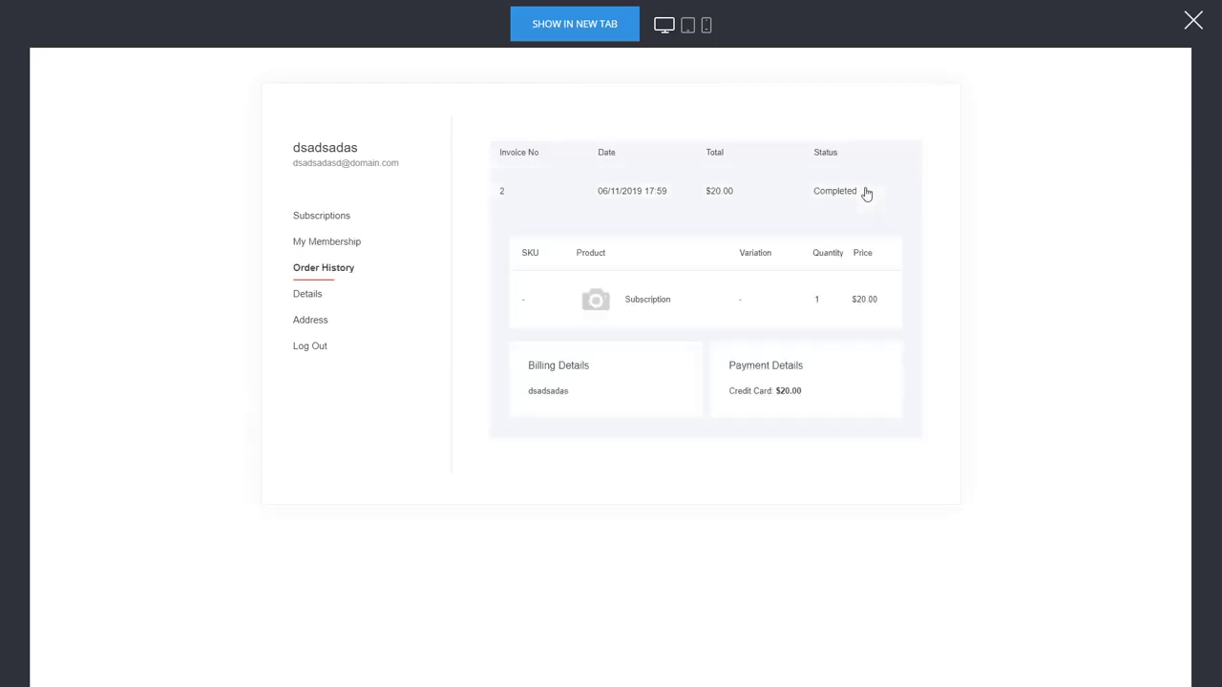
click(809, 194)
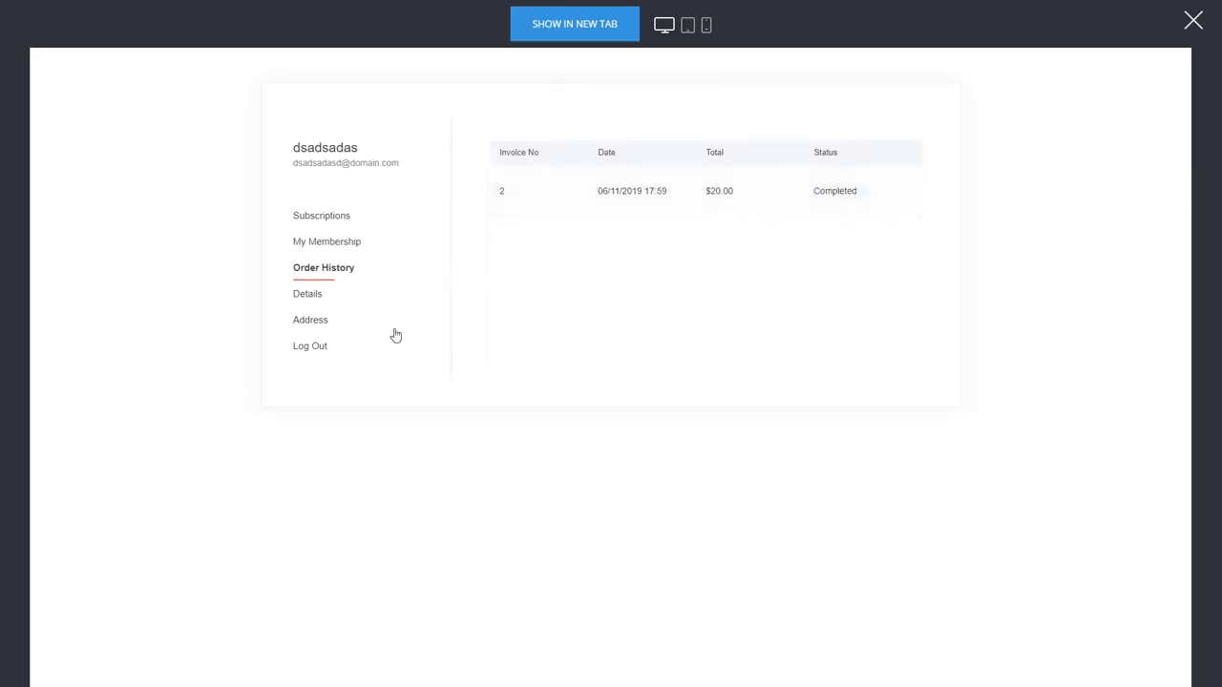
click(313, 295)
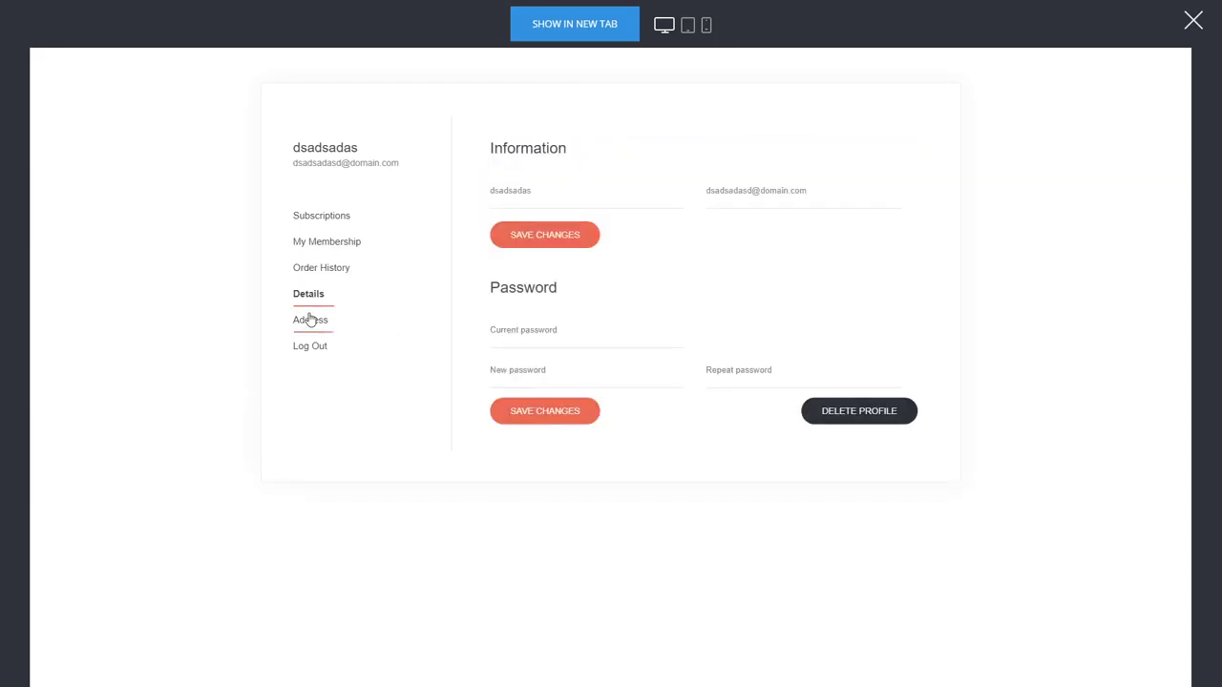
click(329, 220)
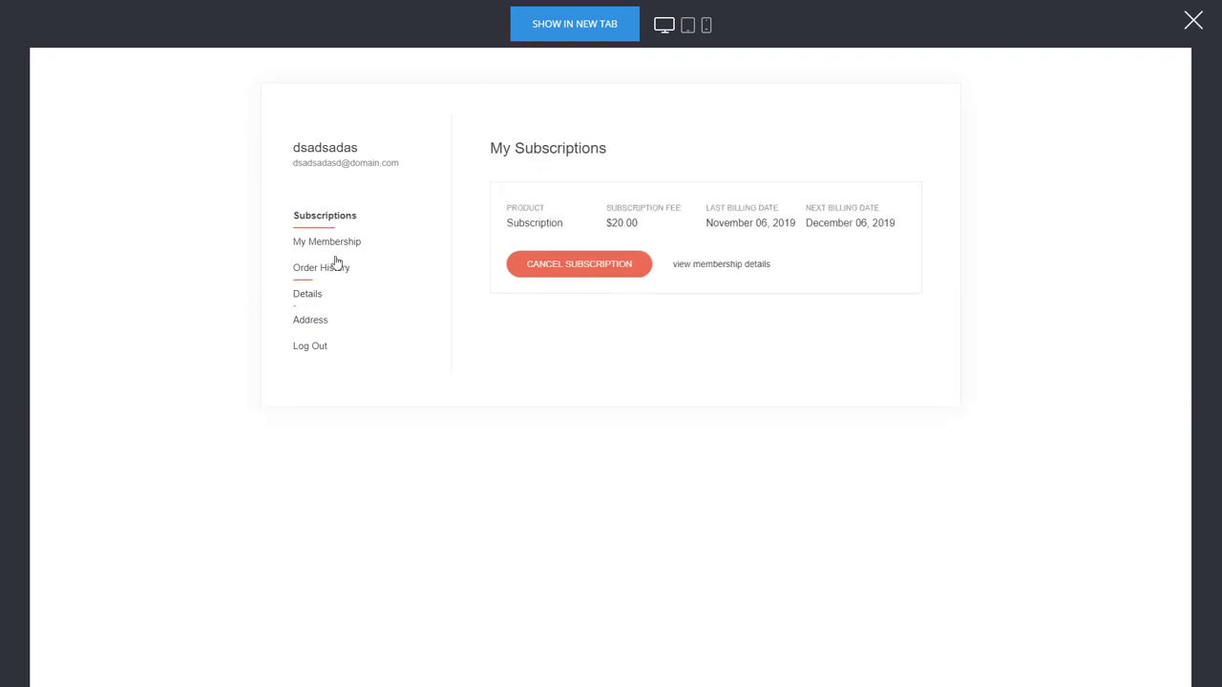
click(361, 243)
click(614, 264)
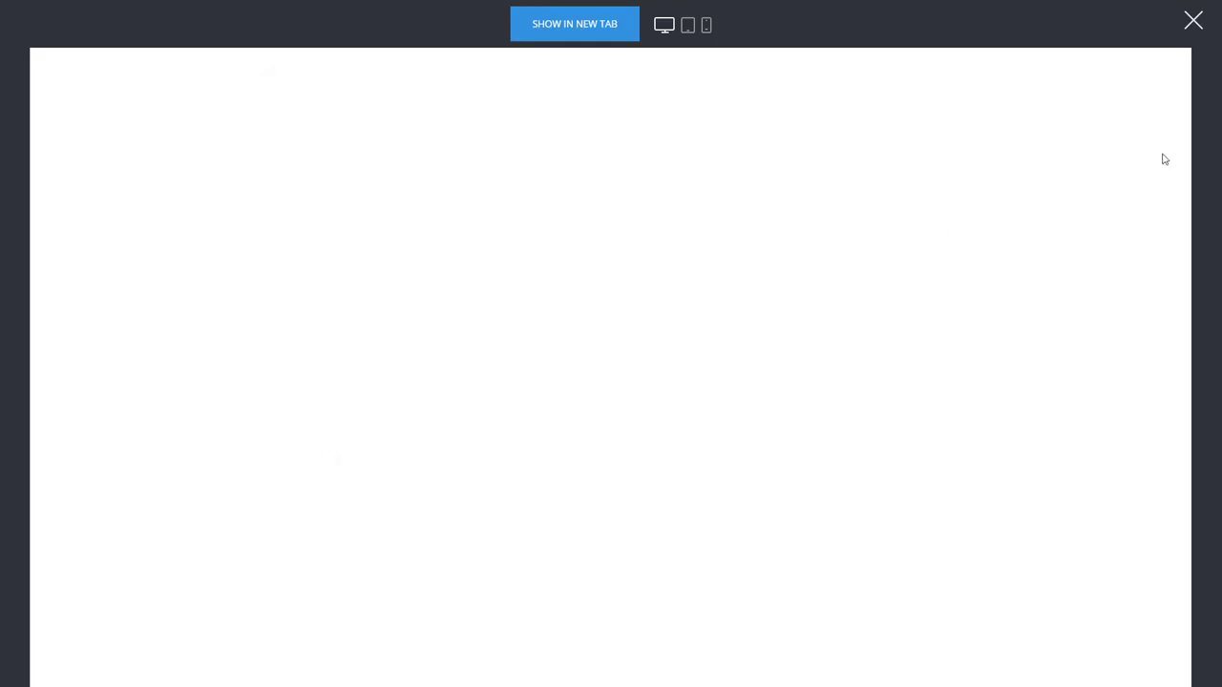
Close the preview and show the funnel's Products sales report: Subscription, 1 order, $20.00
click(1194, 21)
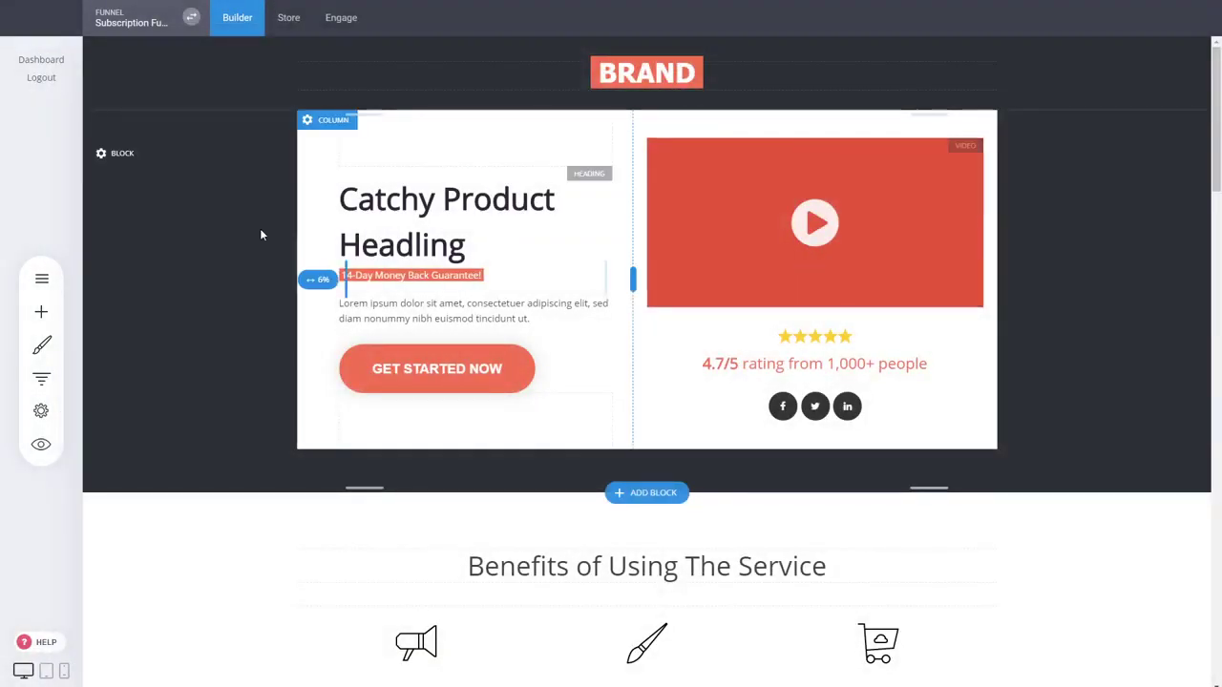
click(41, 378)
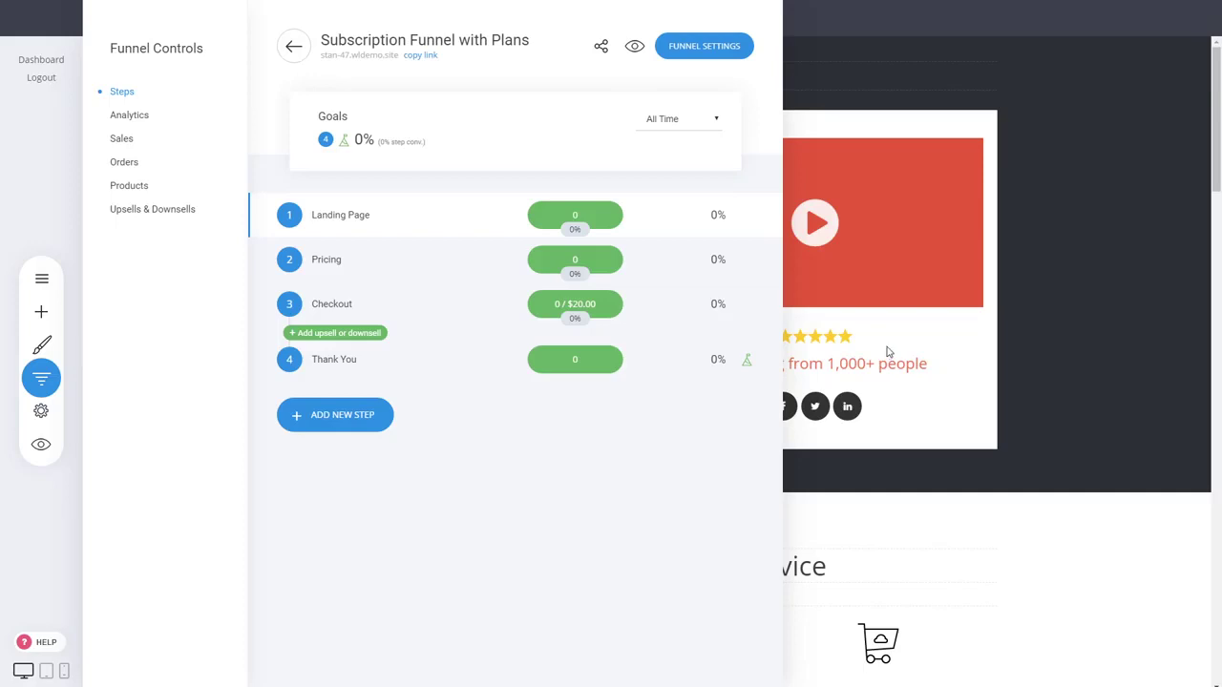
click(888, 352)
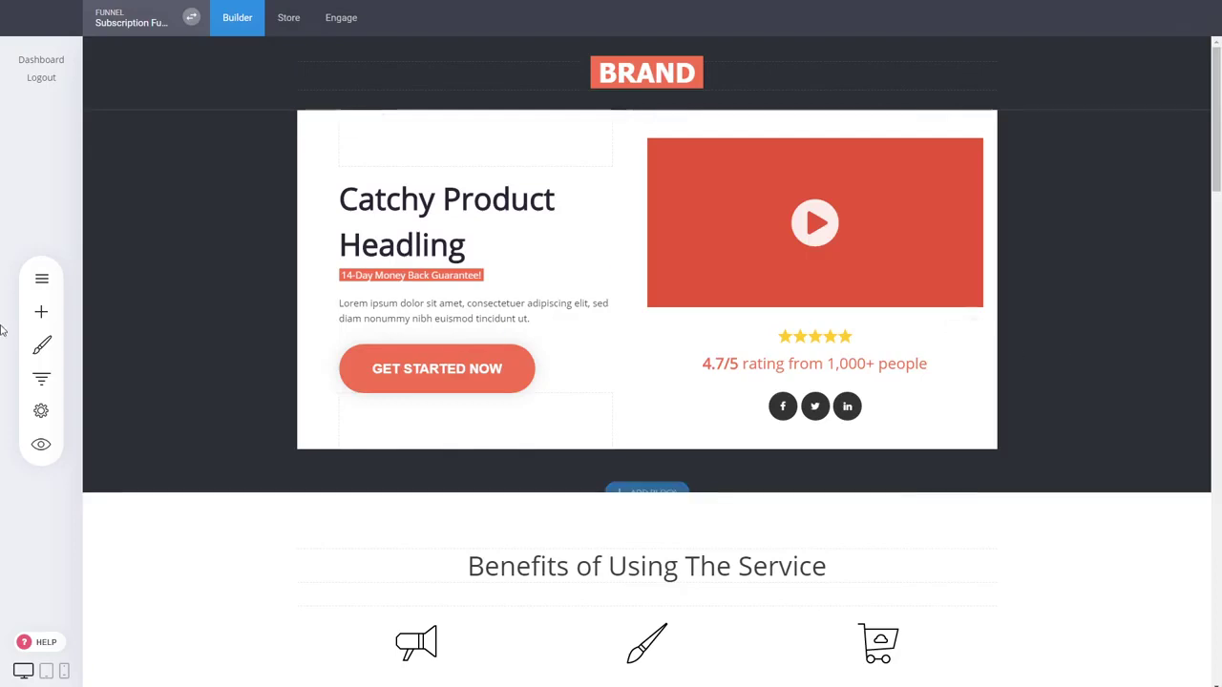
click(41, 379)
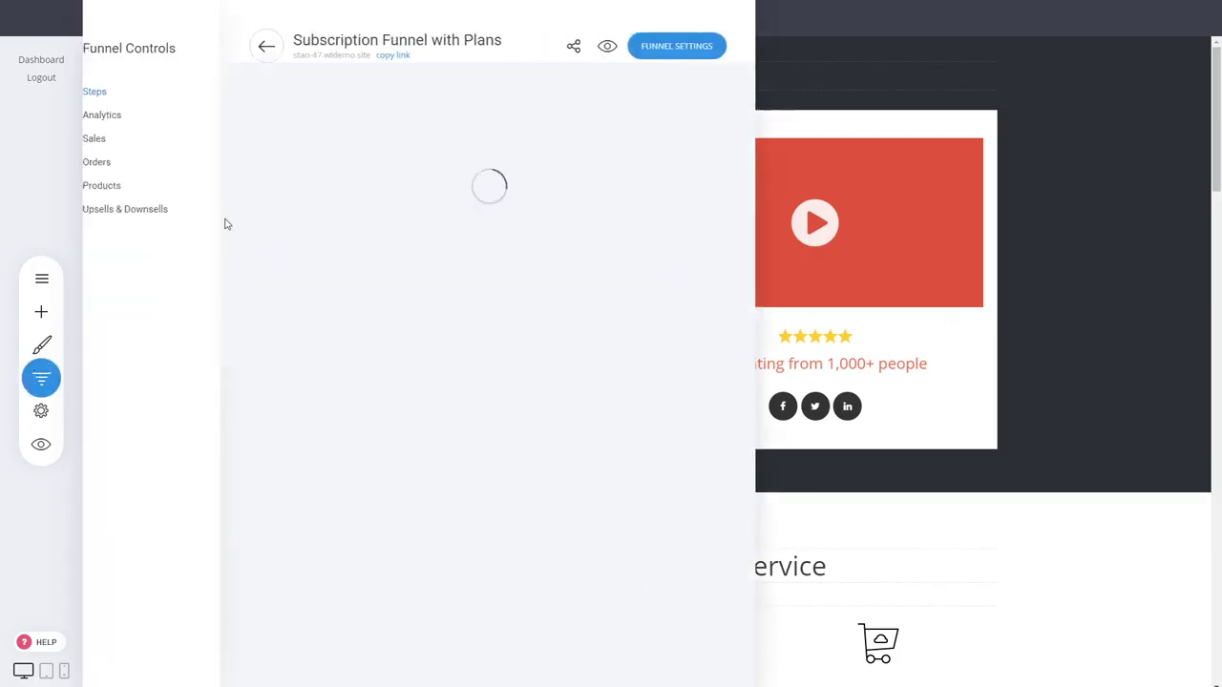
click(136, 191)
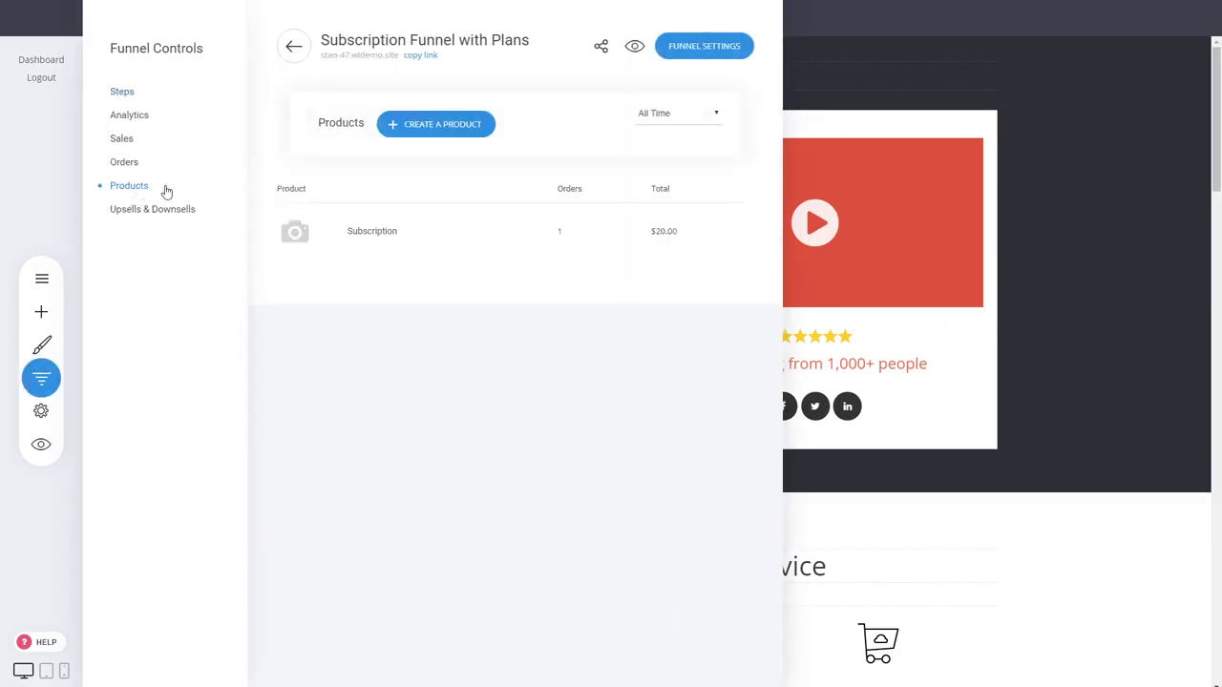
click(122, 141)
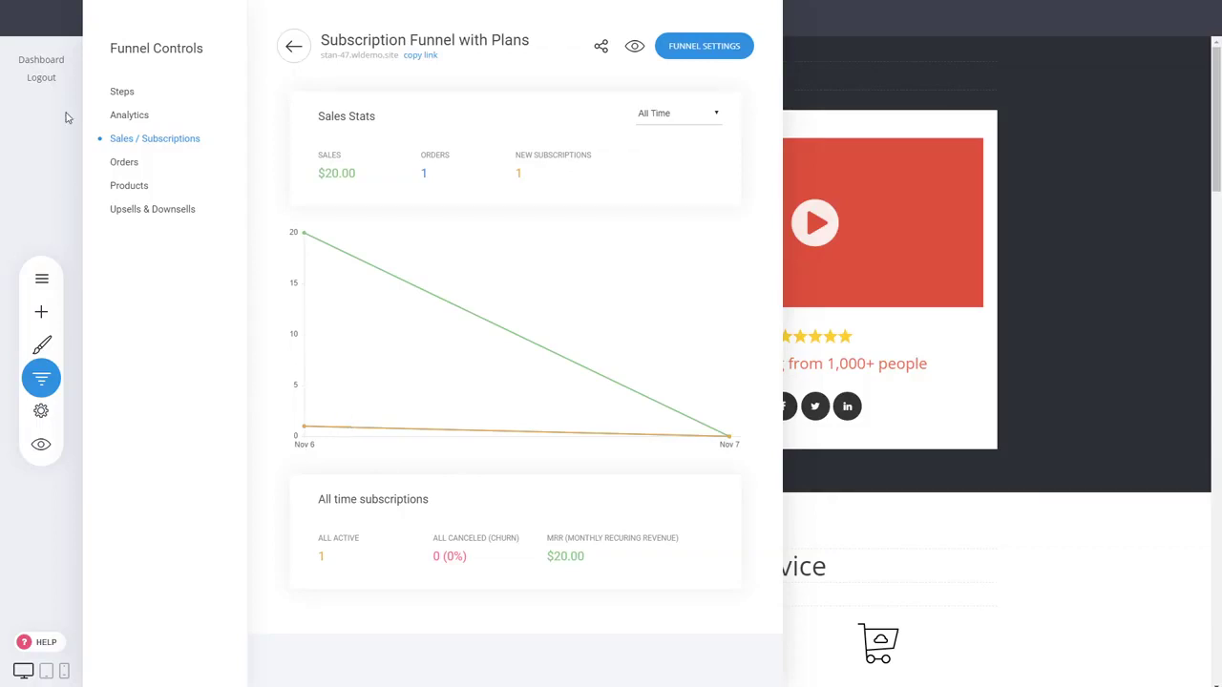
From My Websites & Funnels, create a funnel from the Subscription with 1 Product template, named 'Subscription with 1 Product'
click(948, 267)
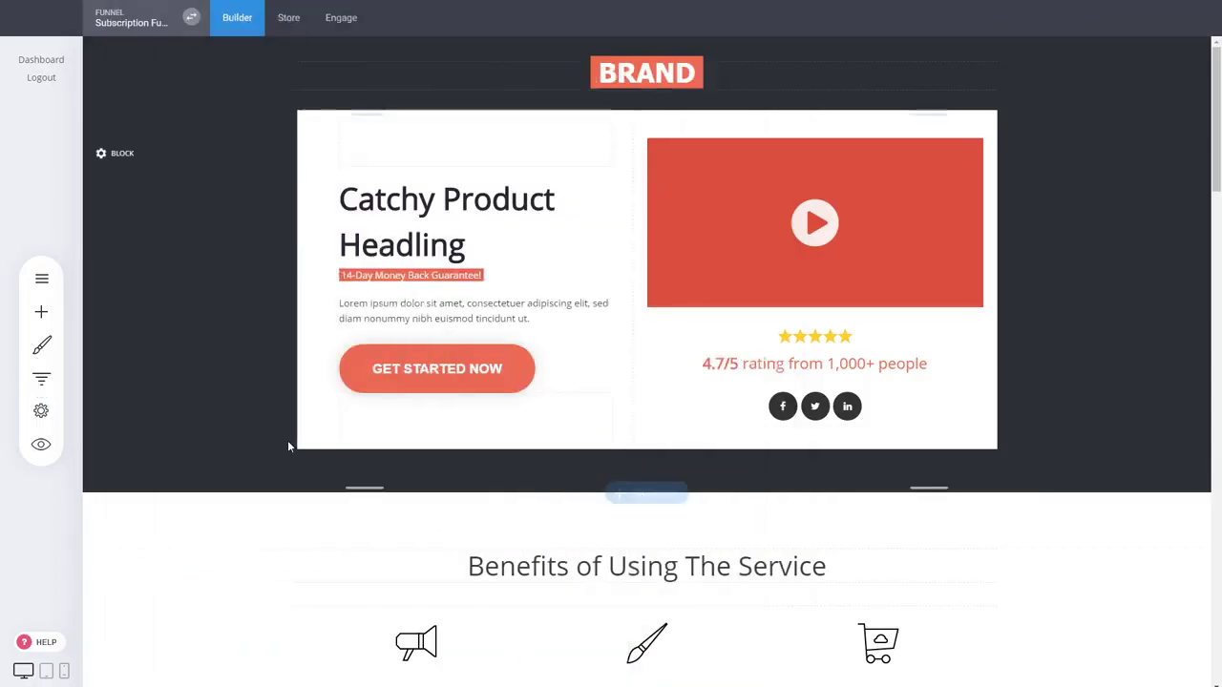
click(41, 378)
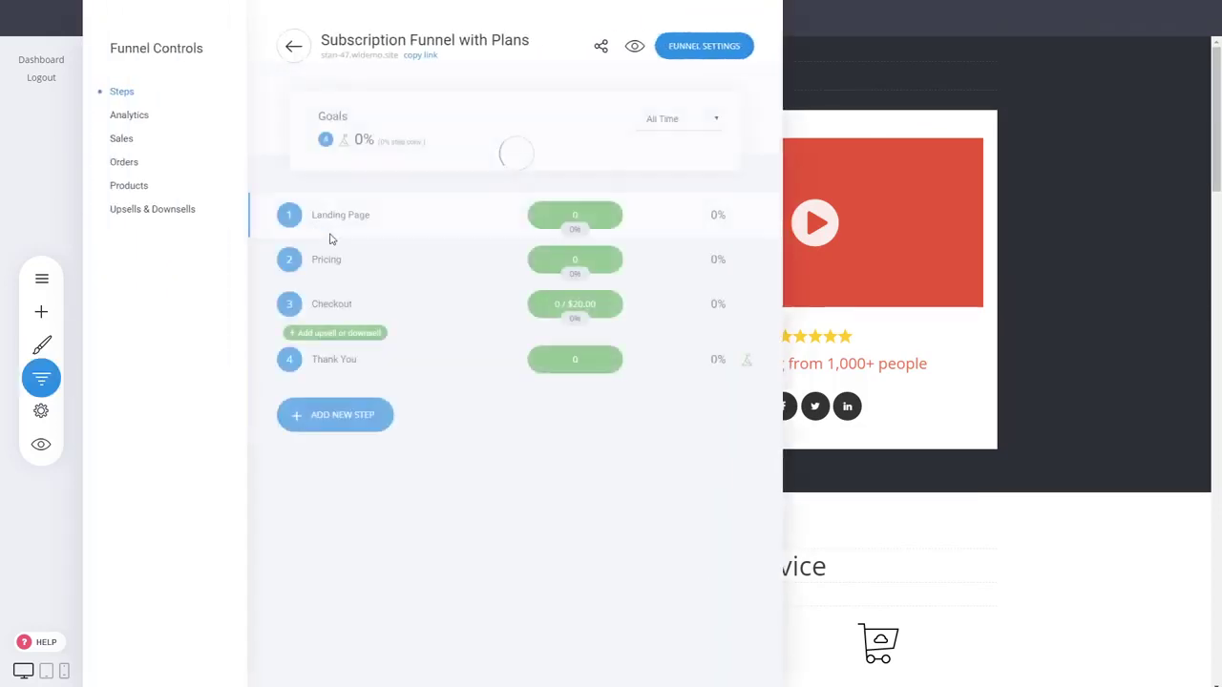
click(1082, 286)
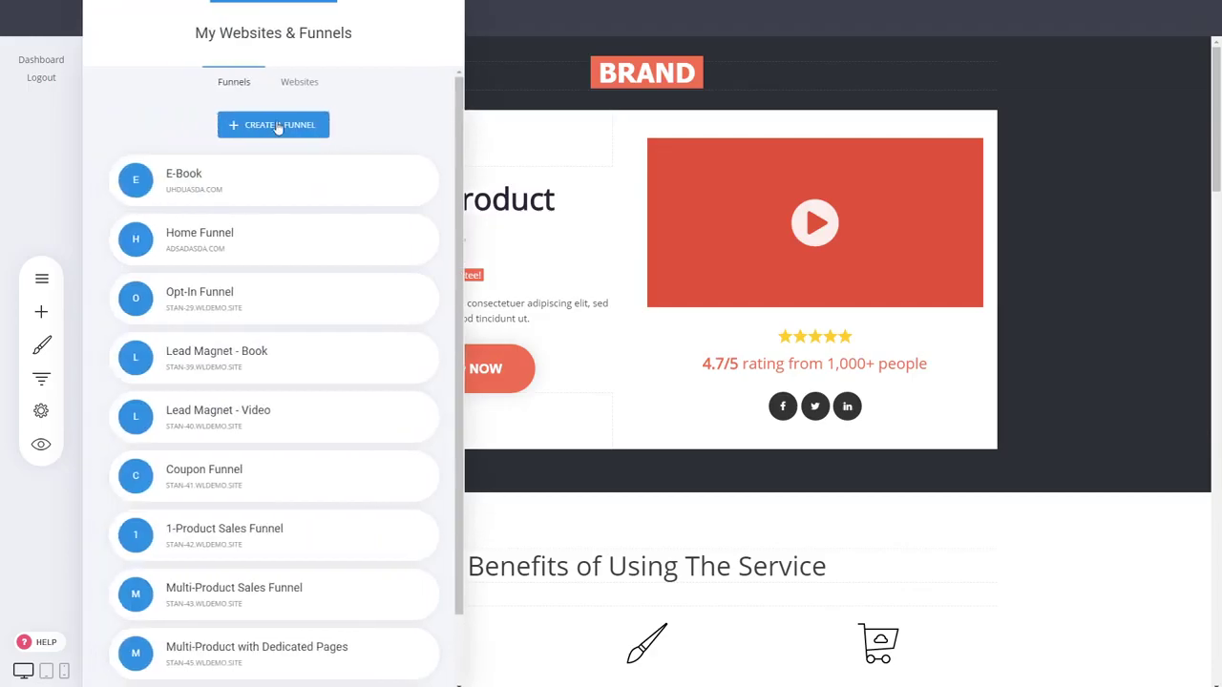
click(276, 123)
scroll(244, 328, down, 3)
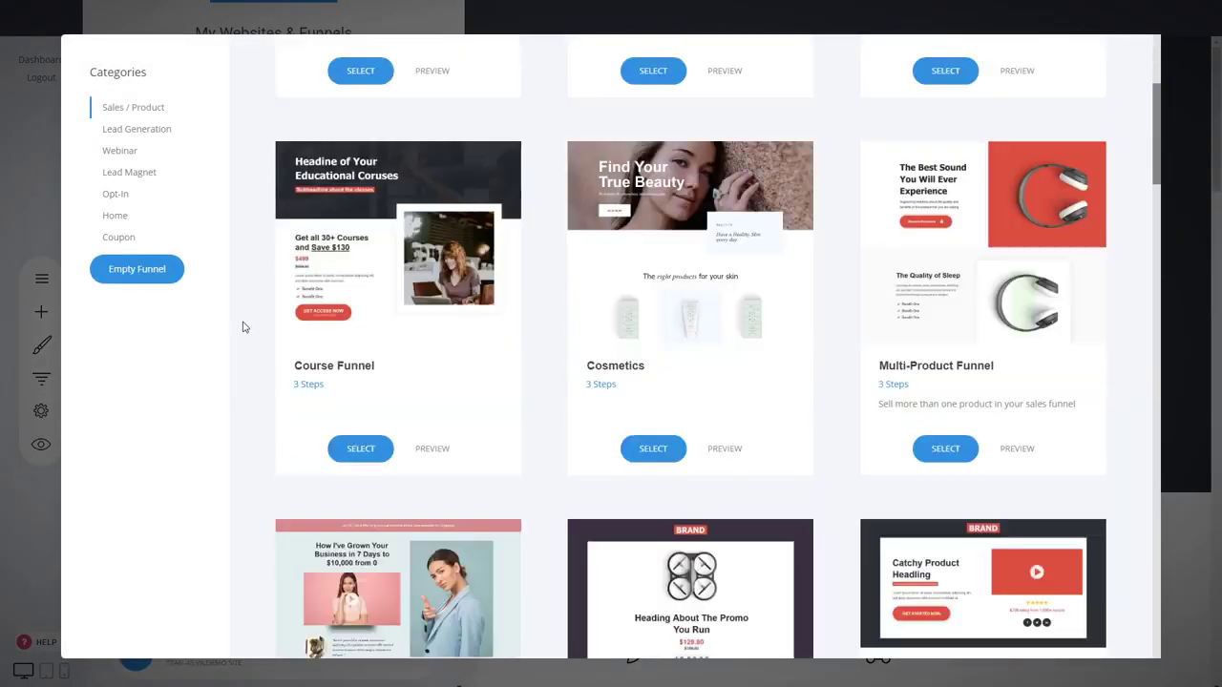
scroll(243, 326, down, 6)
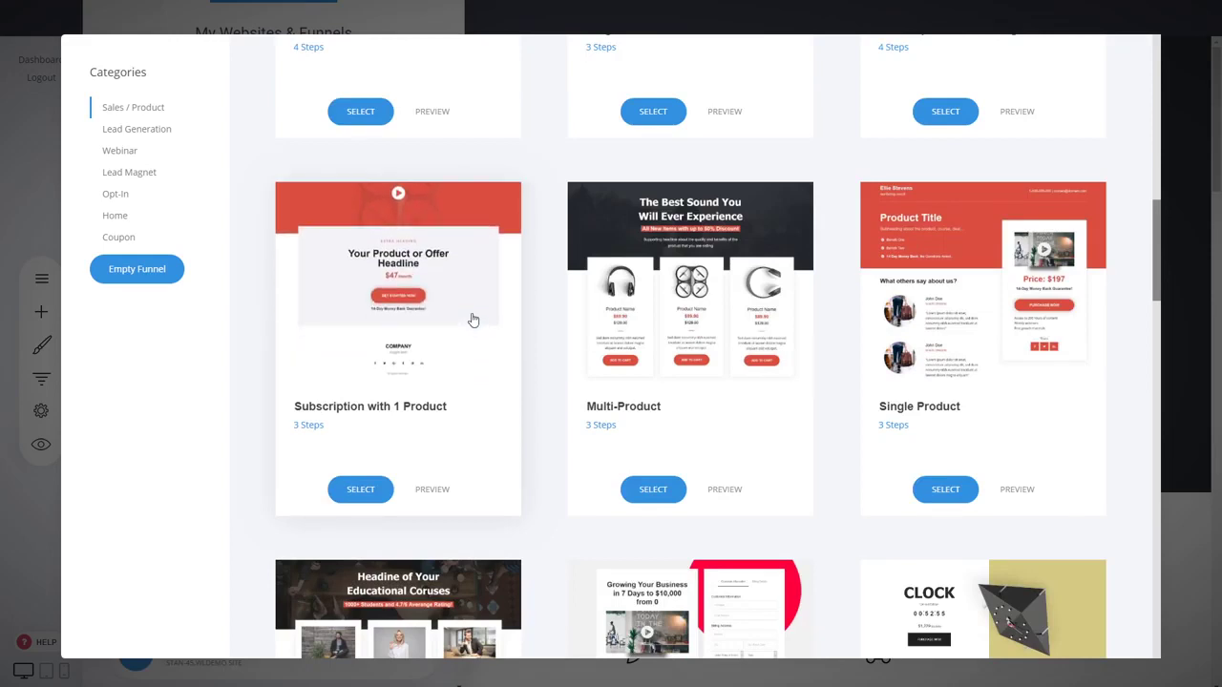
click(473, 320)
click(569, 164)
text(Sub)
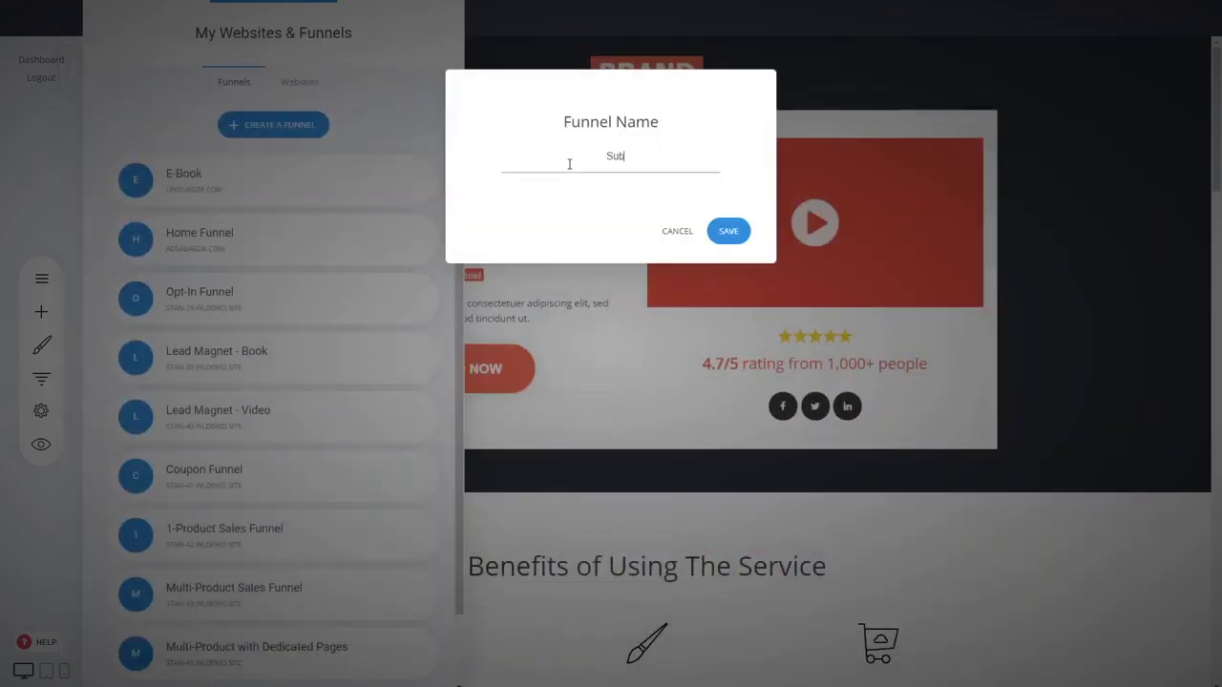
text(scription with 1 Product)
click(736, 239)
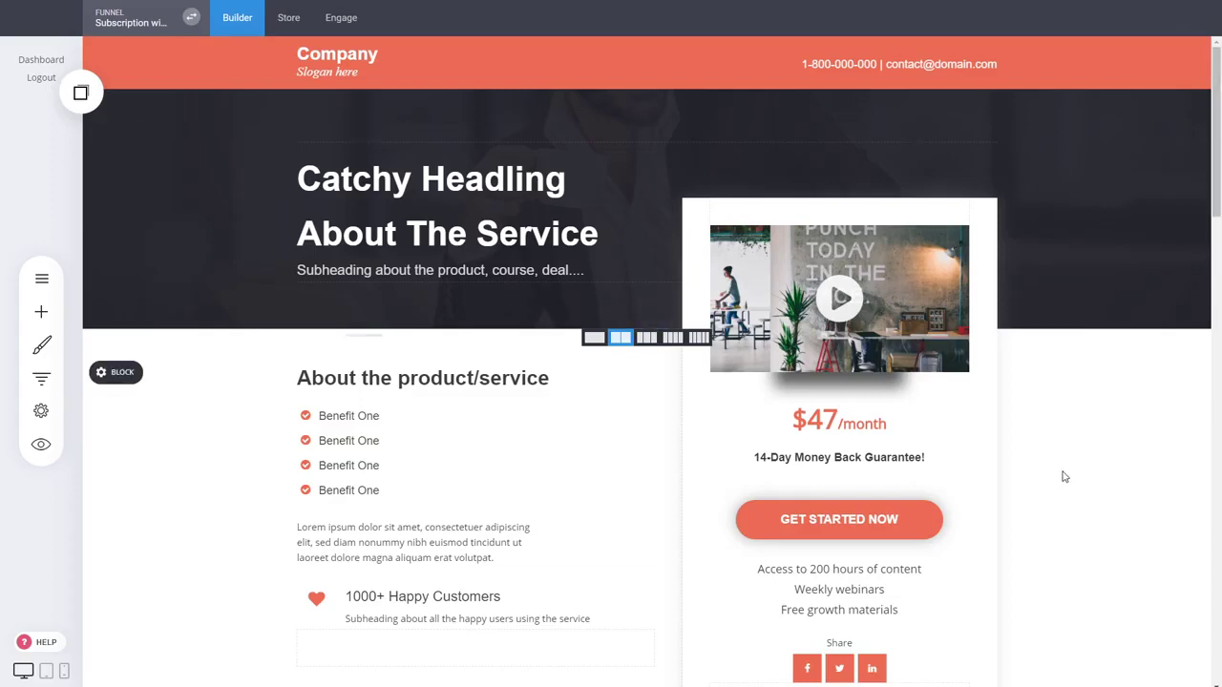
scroll(1064, 476, down, 2)
scroll(586, 546, up, 2)
scroll(1044, 487, down, 5)
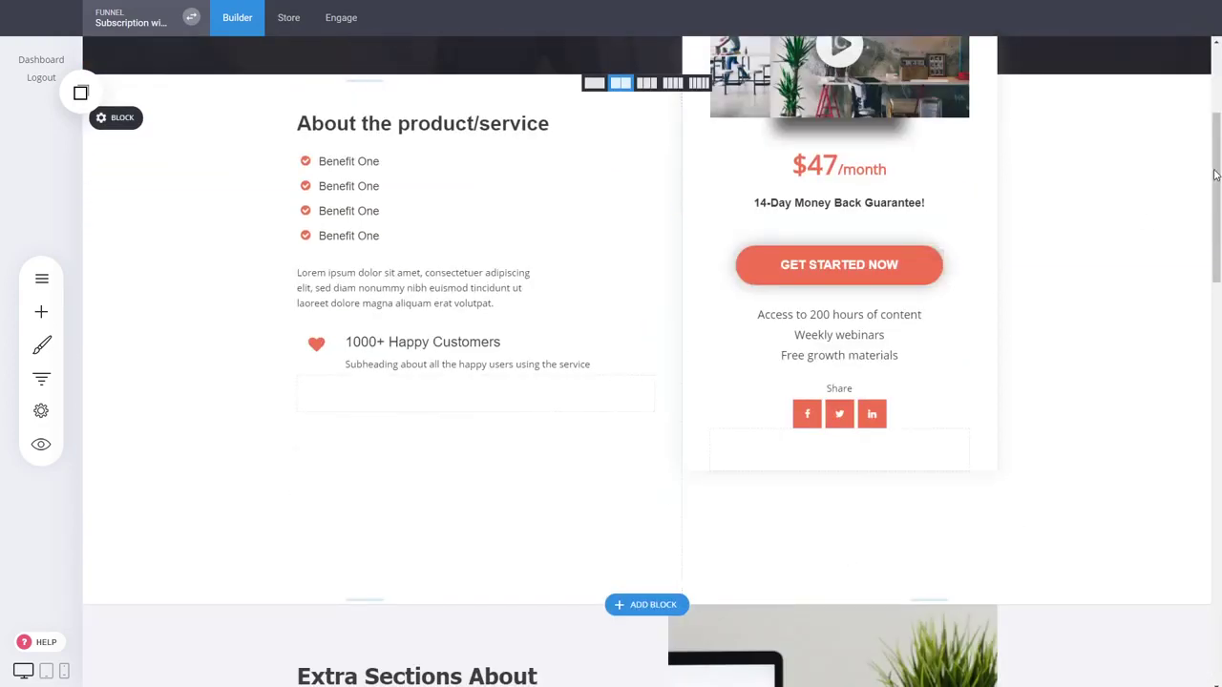
scroll(1219, 167, down, 4)
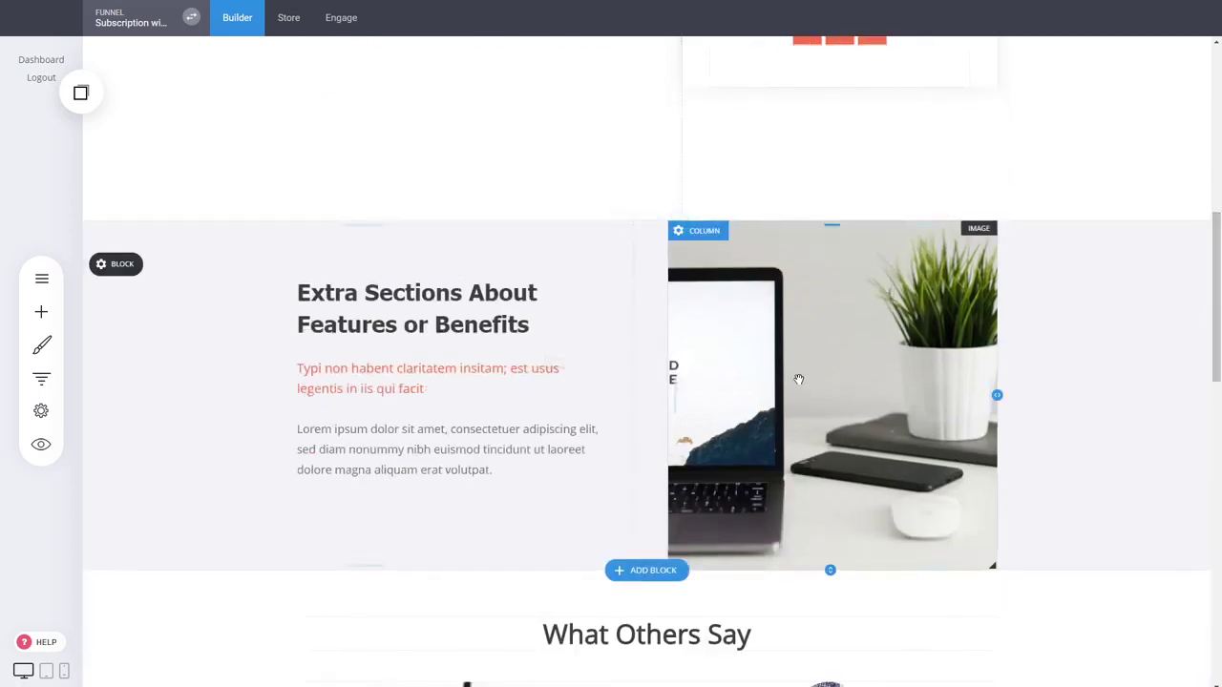
scroll(1055, 423, down, 4)
scroll(854, 414, down, 3)
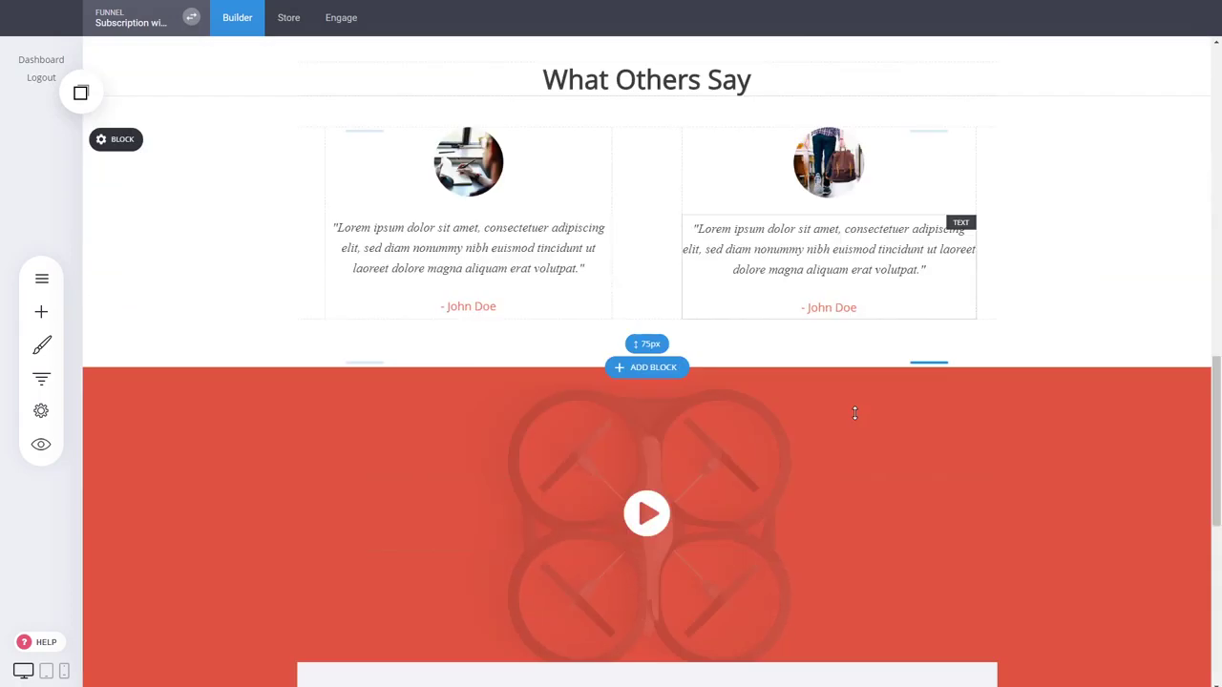
scroll(1111, 458, down, 3)
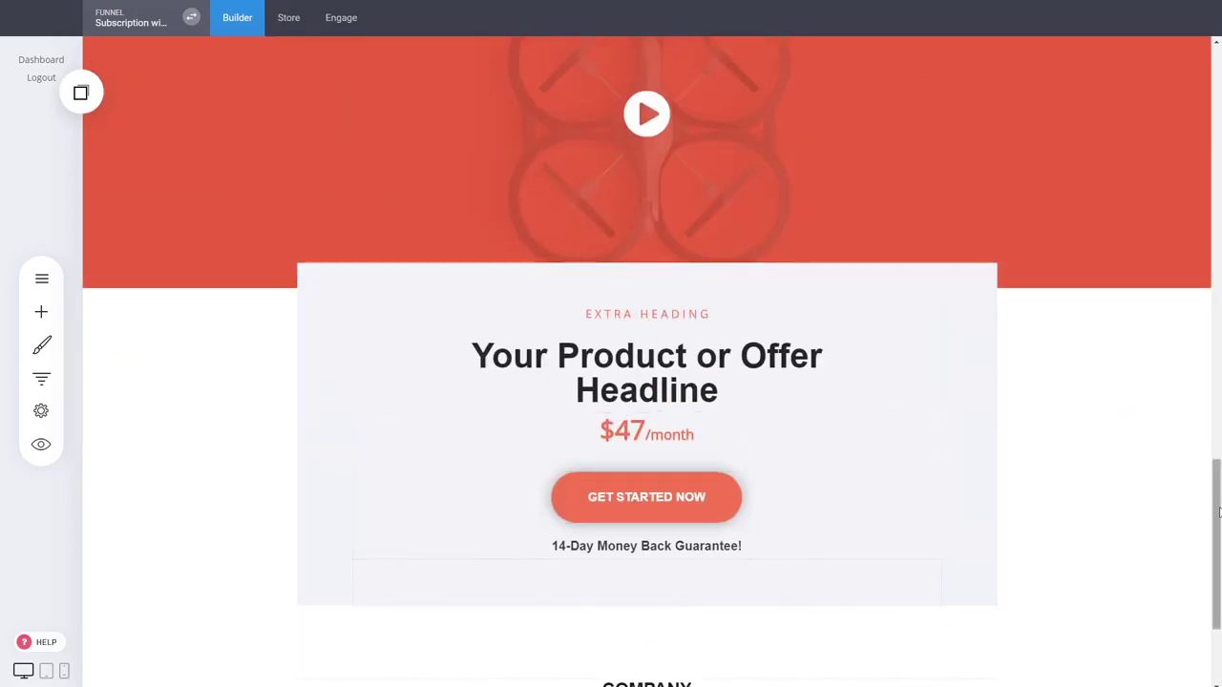
scroll(1219, 544, down, 2)
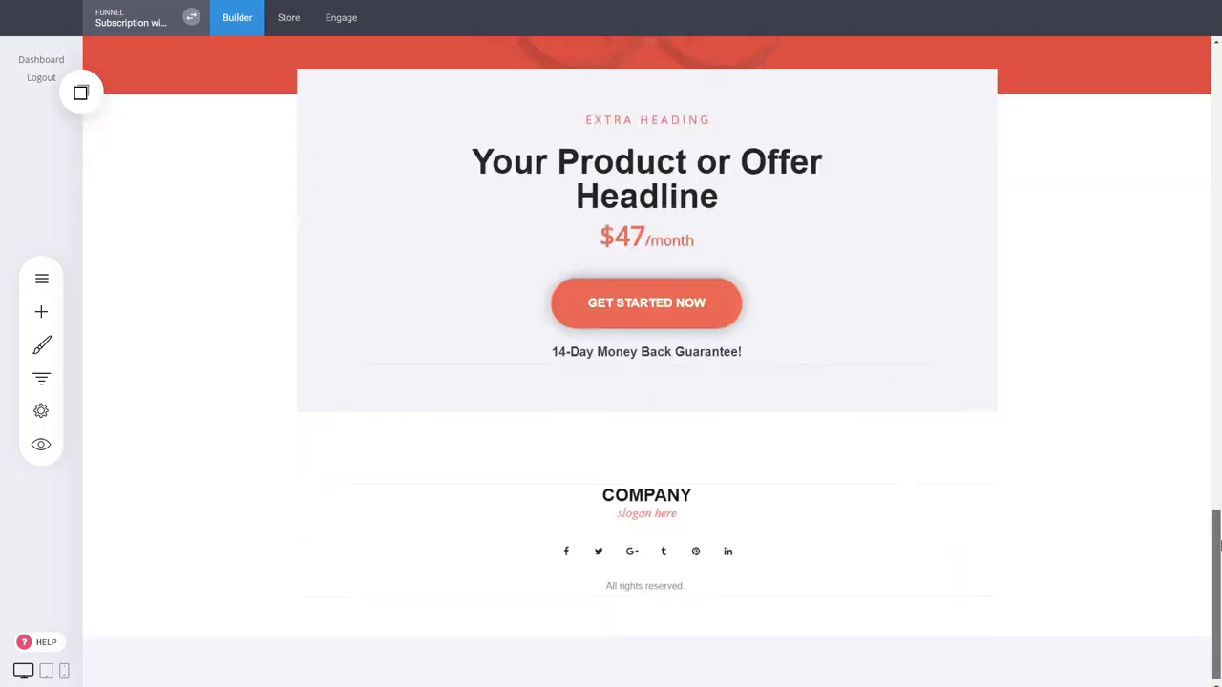
scroll(1218, 545, up, 20)
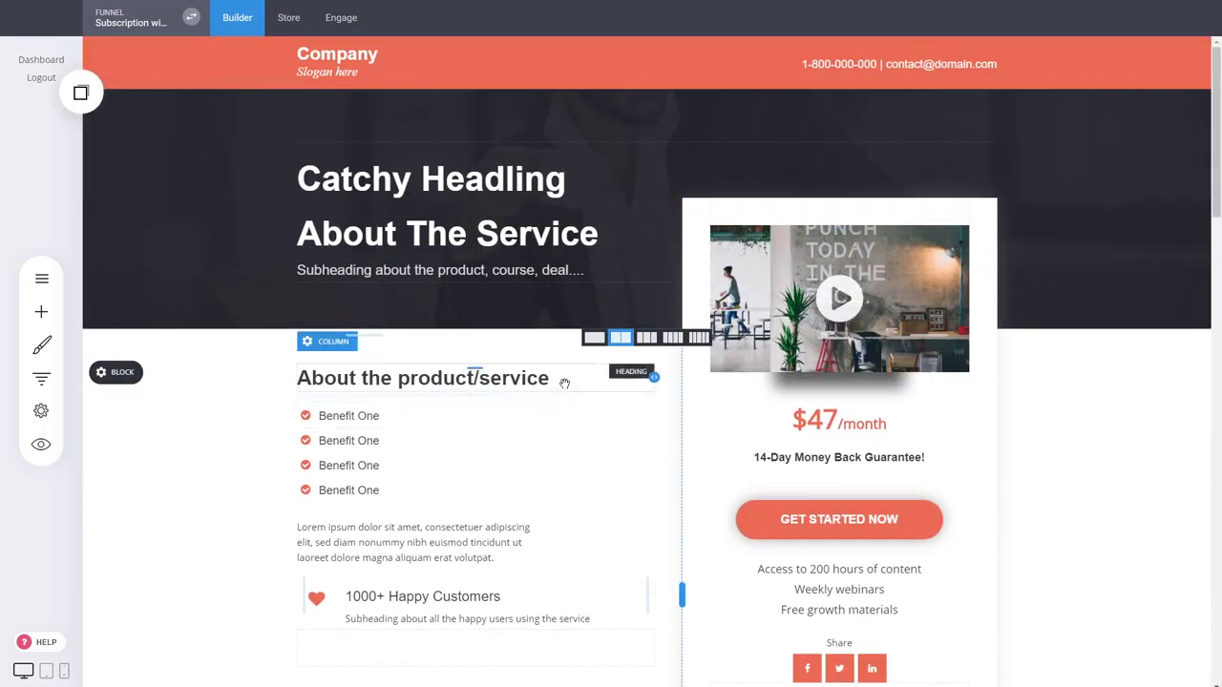
Check the landing page's A/B test options, then open the Checkout step's 'Checkout Title' page for editing
click(41, 379)
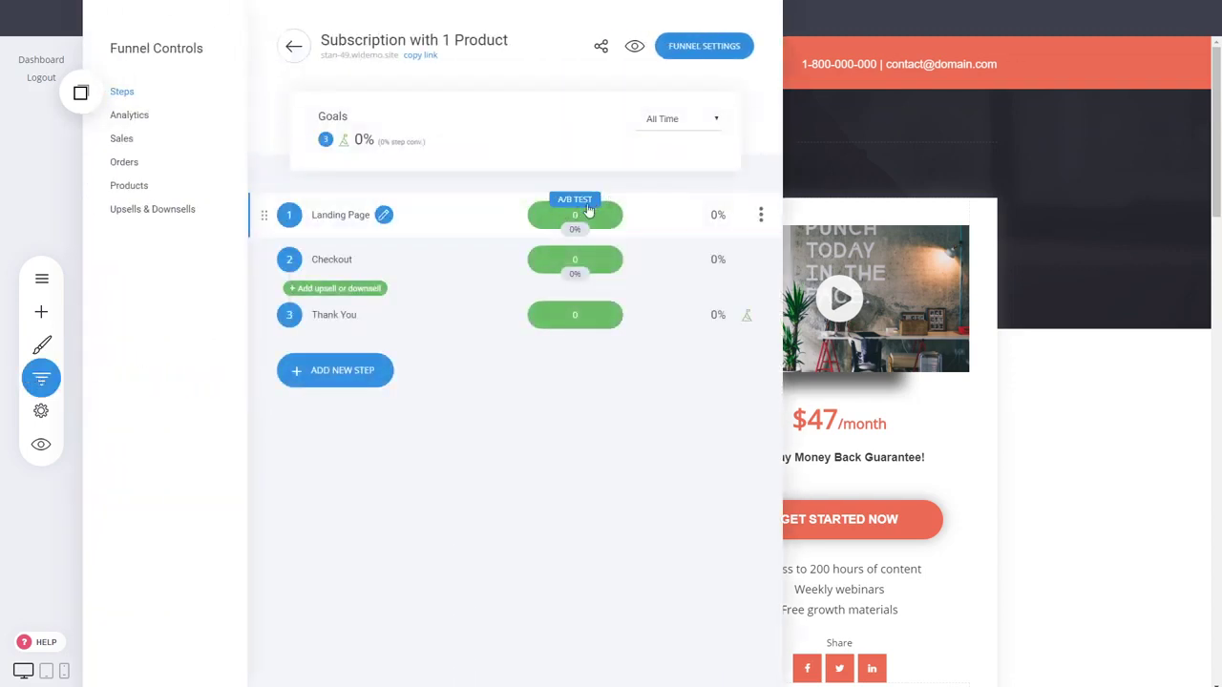
click(587, 203)
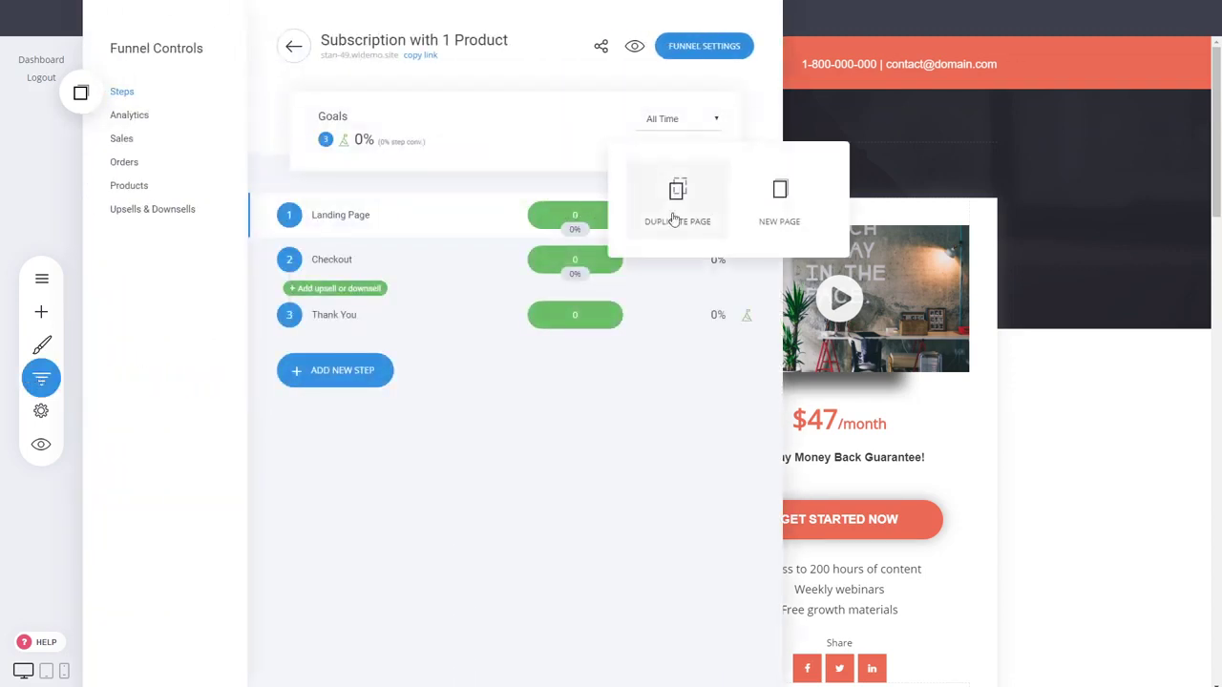
click(1101, 423)
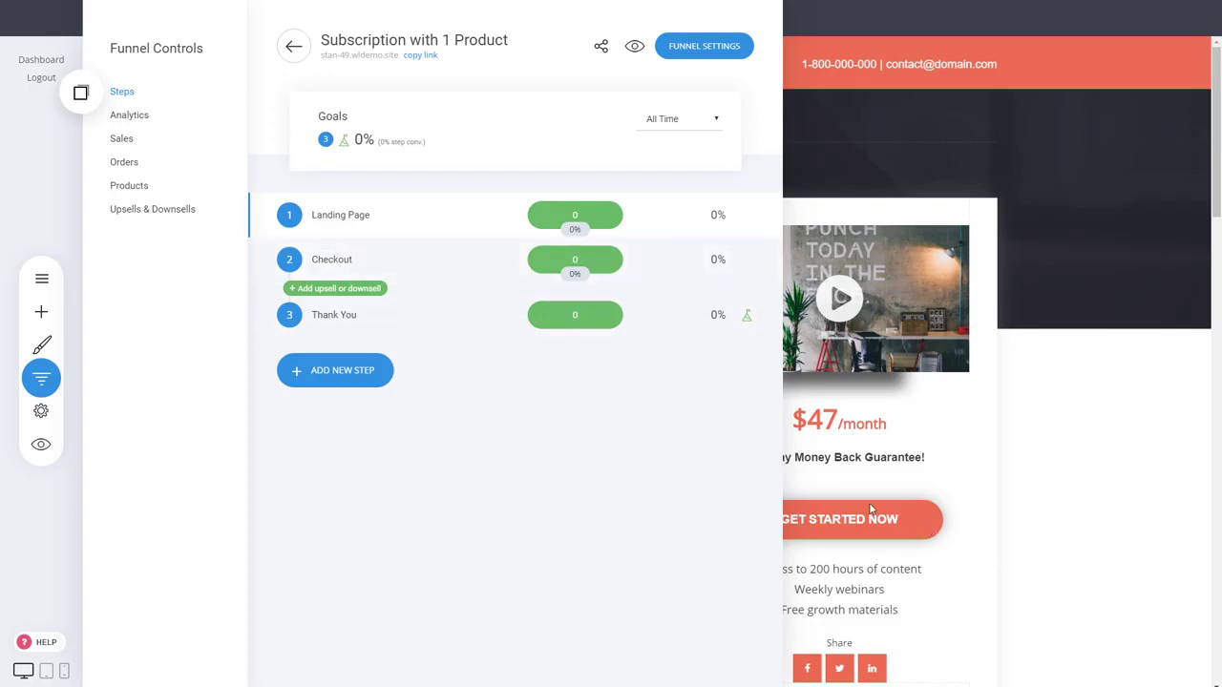
click(346, 265)
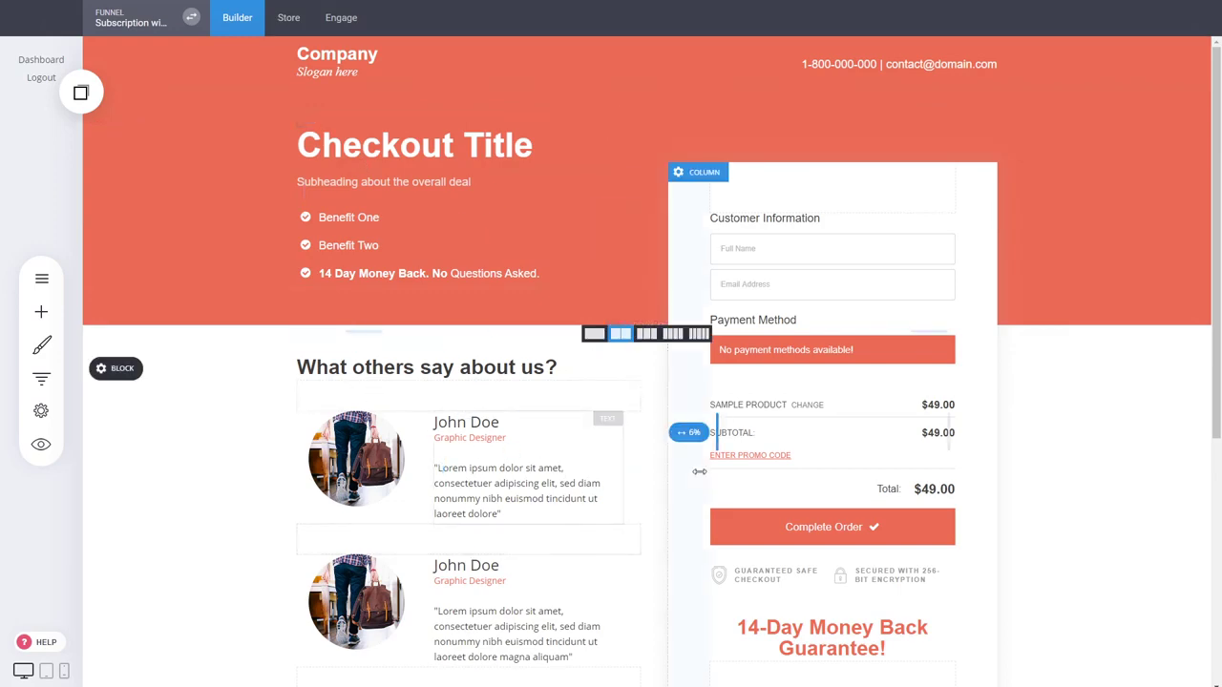
scroll(563, 424, down, 3)
scroll(1031, 485, up, 3)
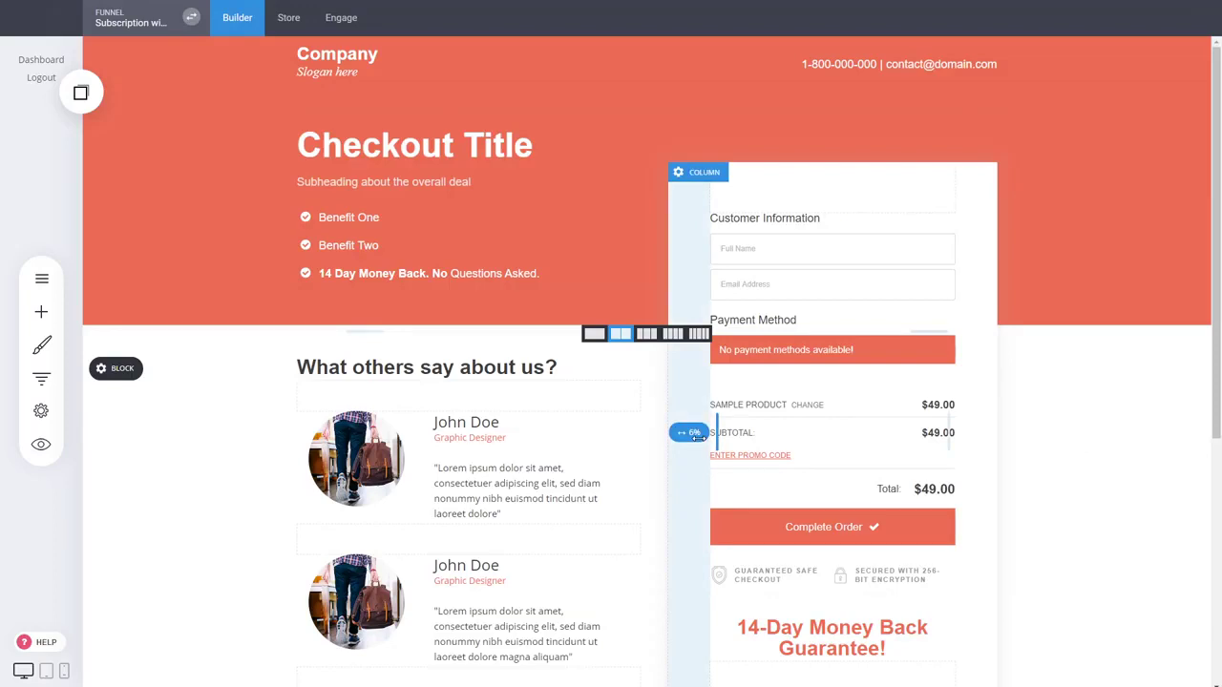
mouse_move(759, 262)
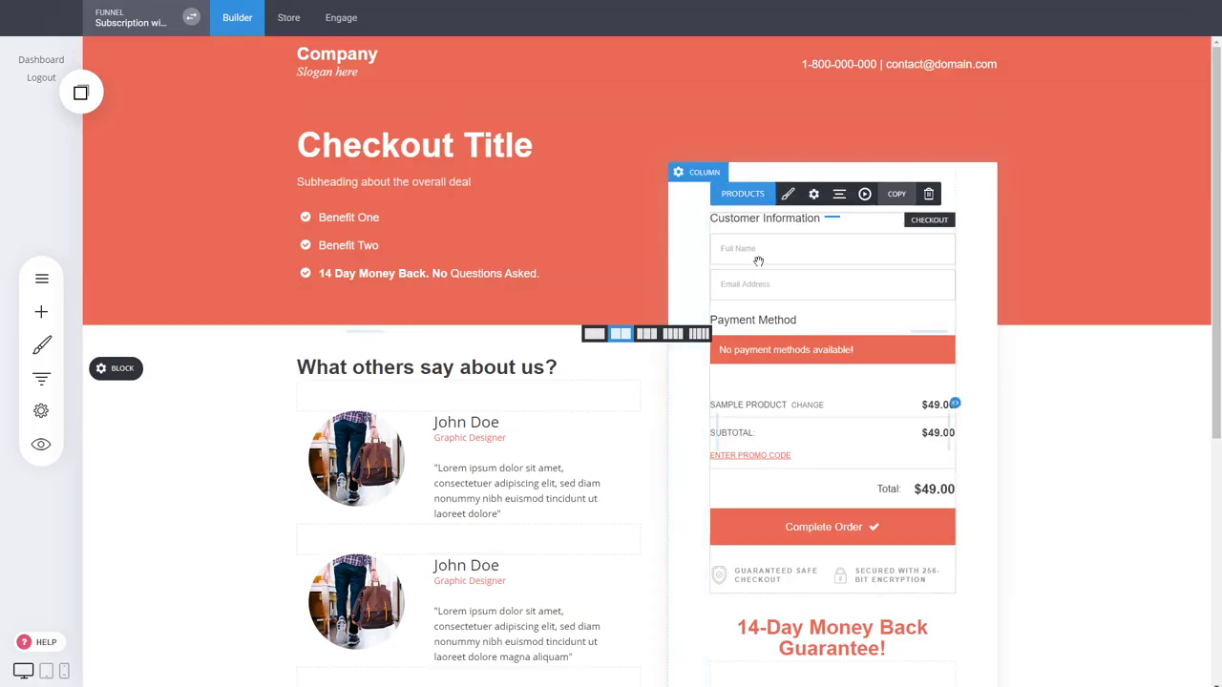
click(743, 194)
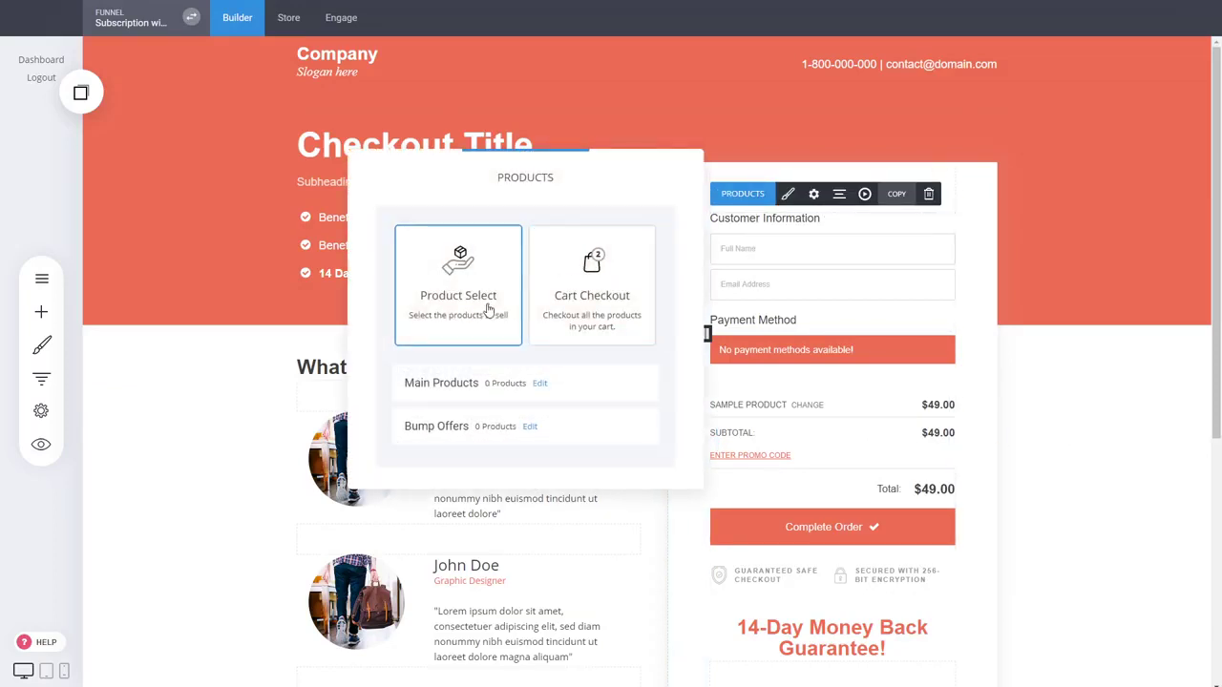
click(542, 384)
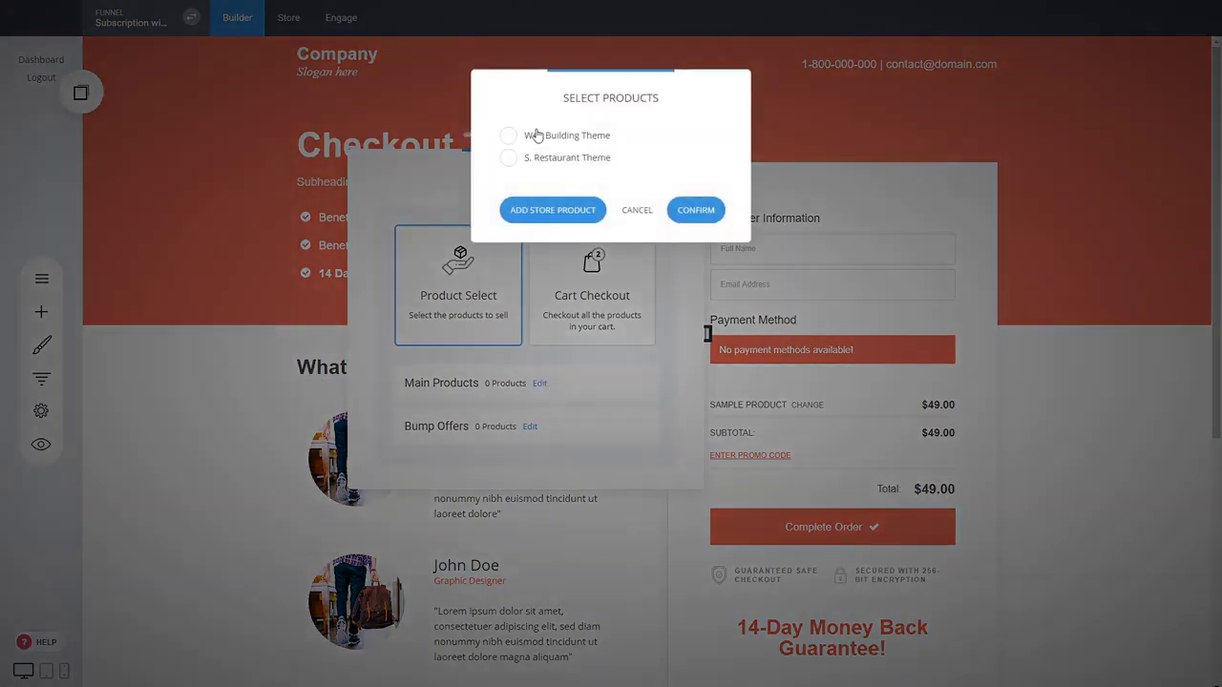
click(634, 210)
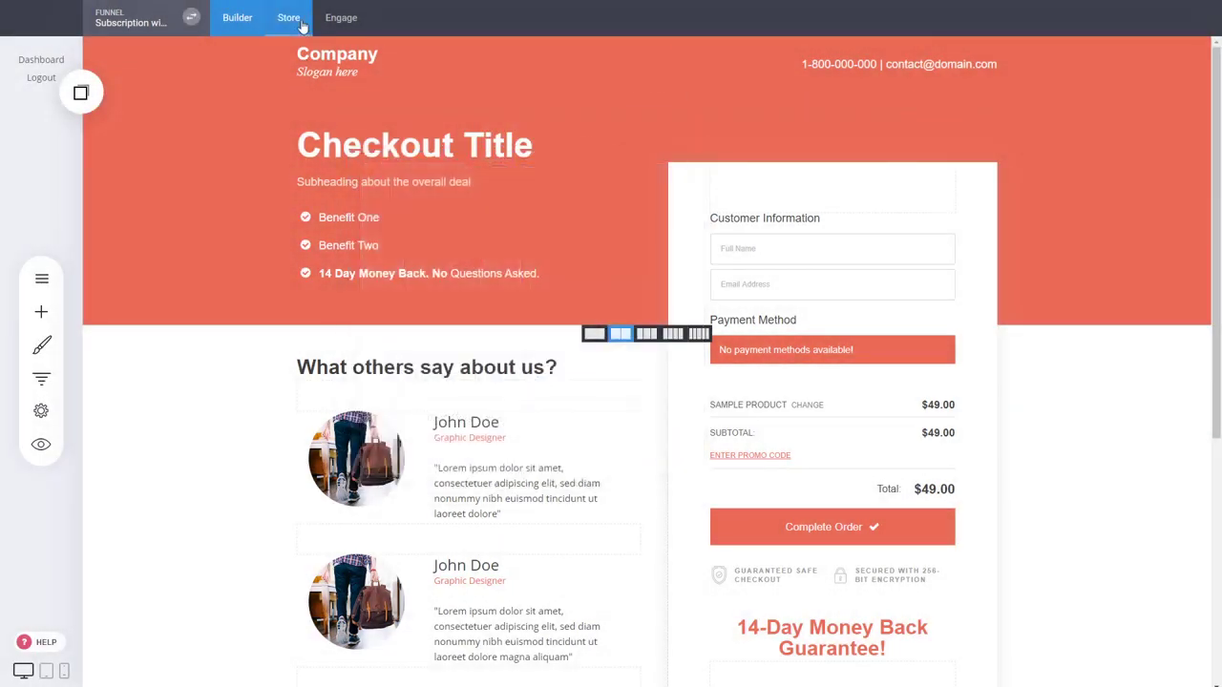
Start a new Service product in the store, then return to the Subscription with 1 Product funnel's builder
click(301, 24)
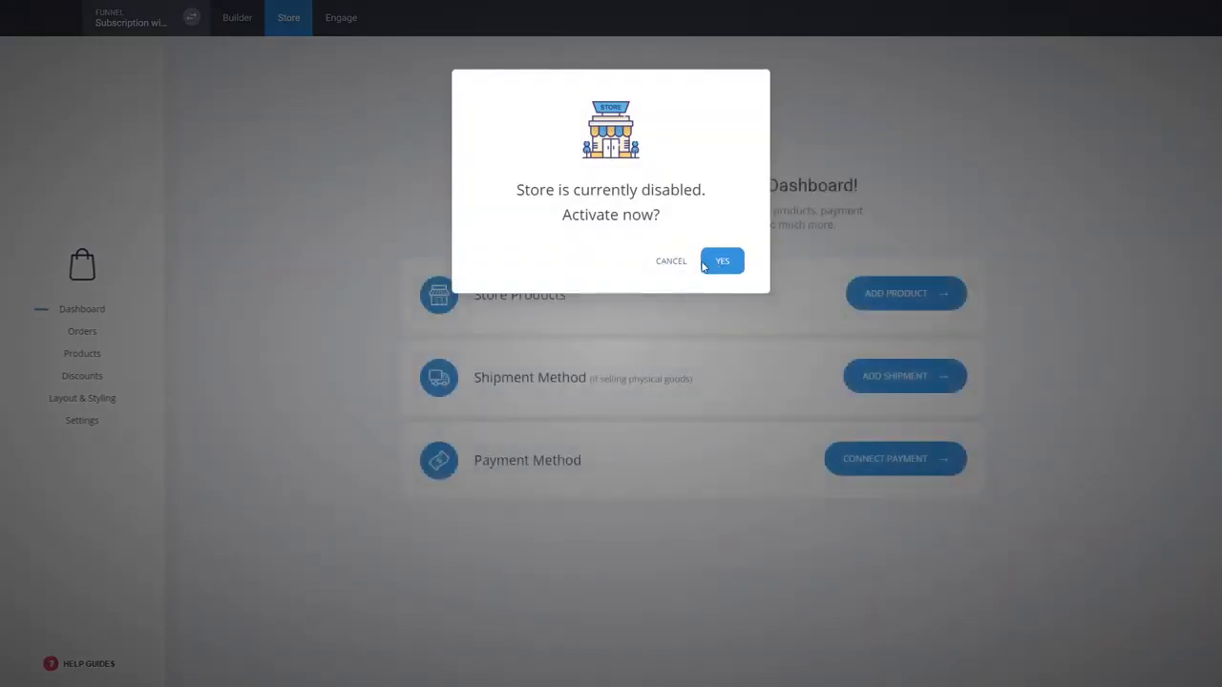
click(704, 264)
click(90, 354)
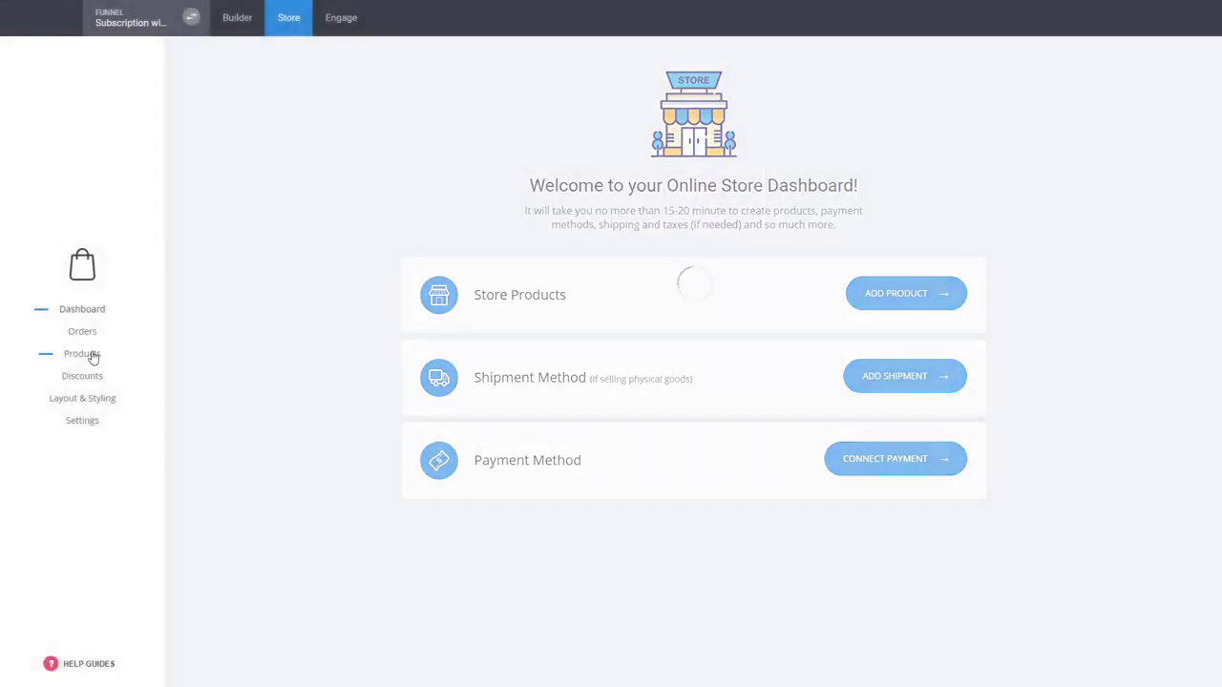
click(972, 215)
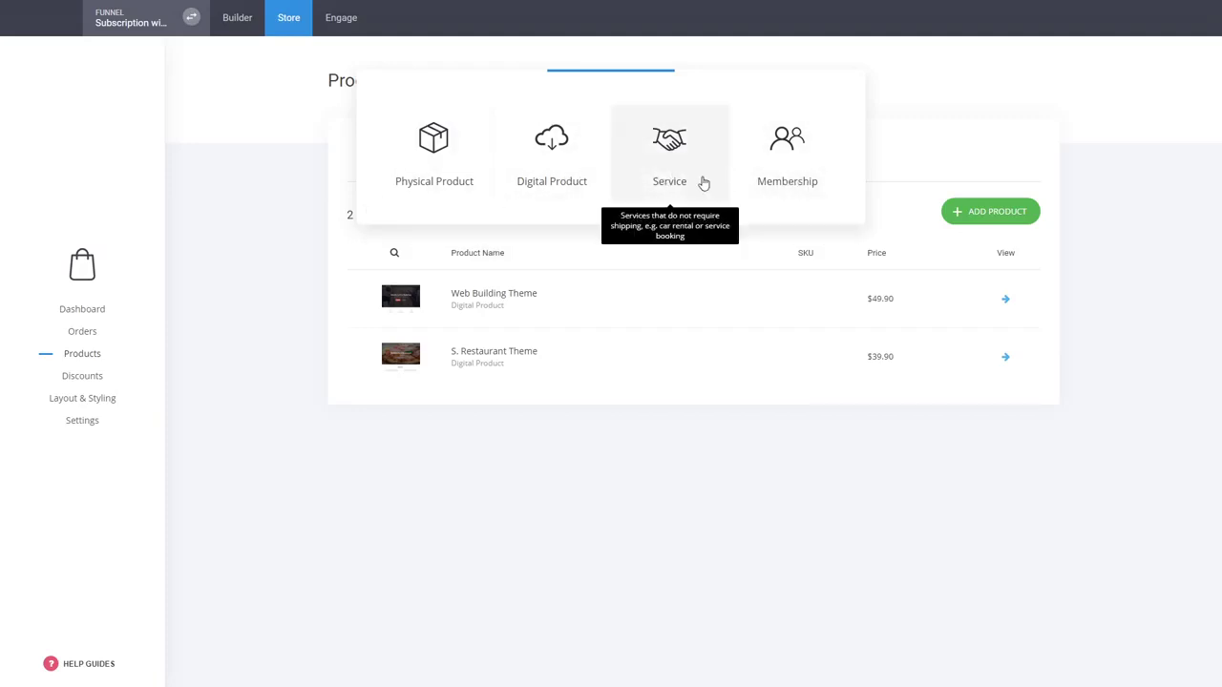
click(701, 183)
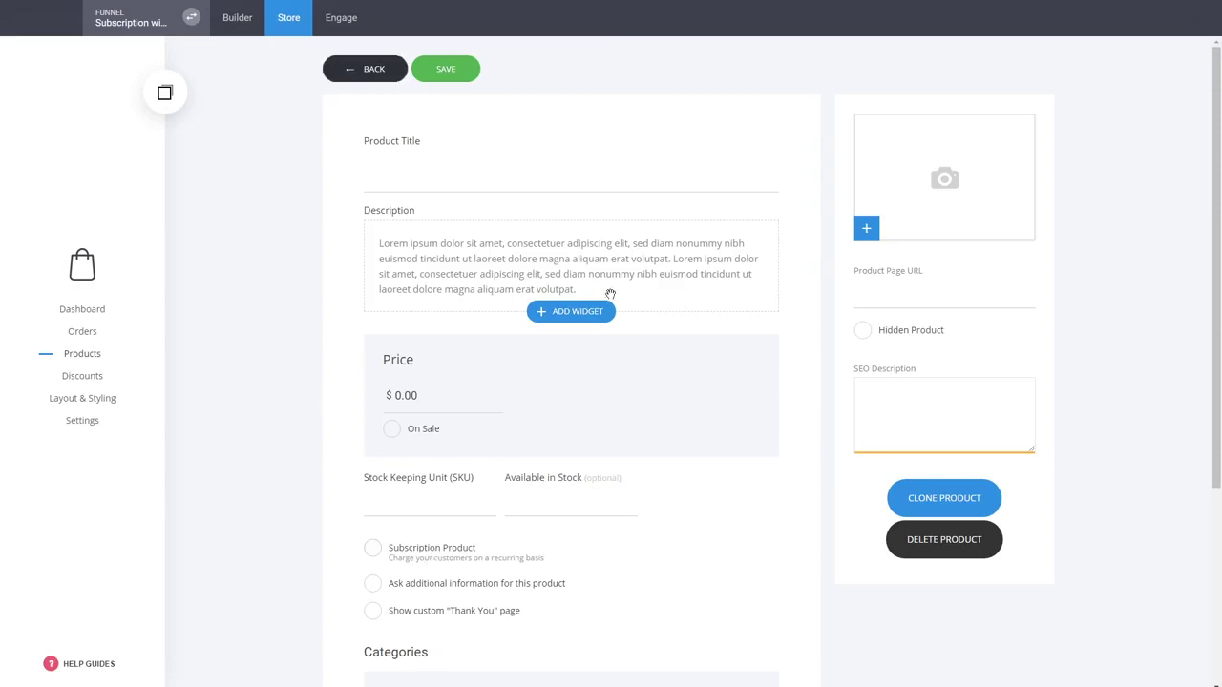
click(234, 19)
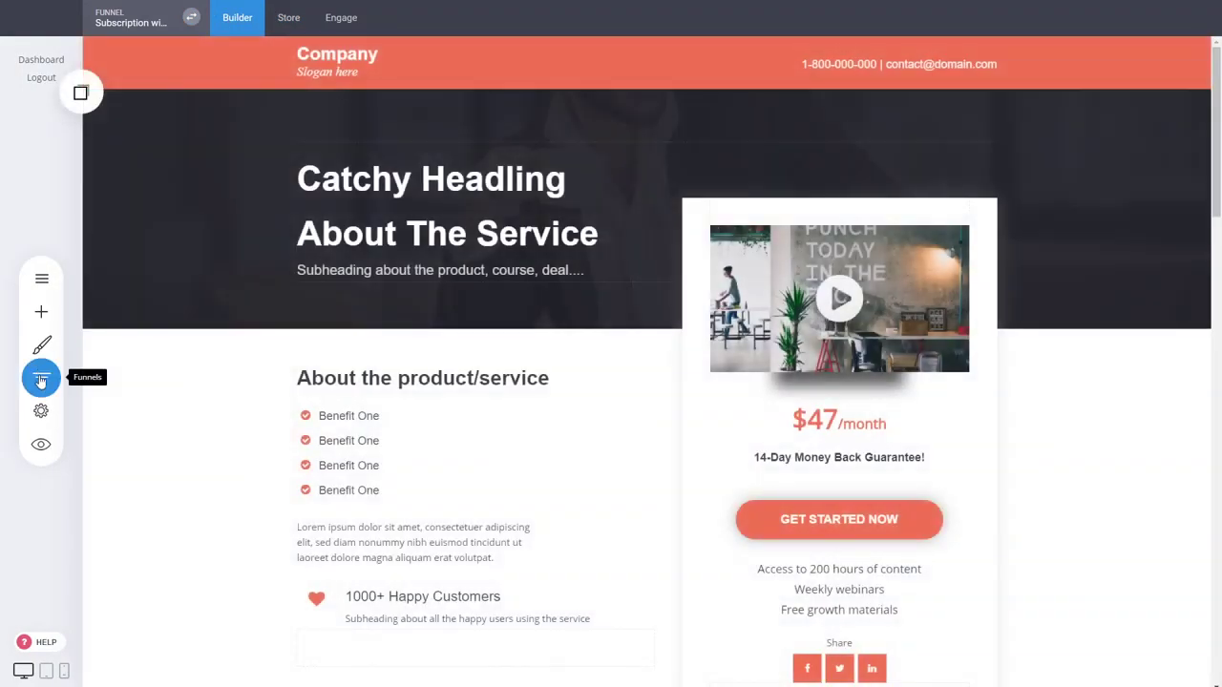
click(41, 380)
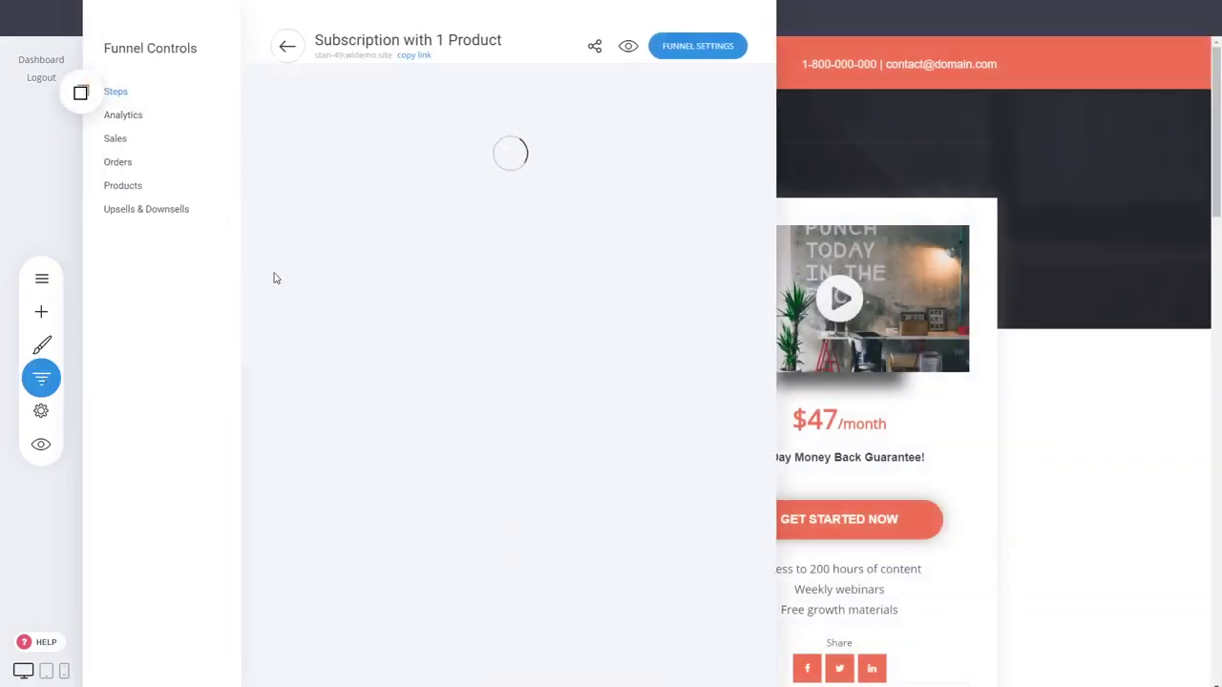
Replace the Checkout's $49.00 sample product with S. Restaurant Theme at $39.90
click(367, 266)
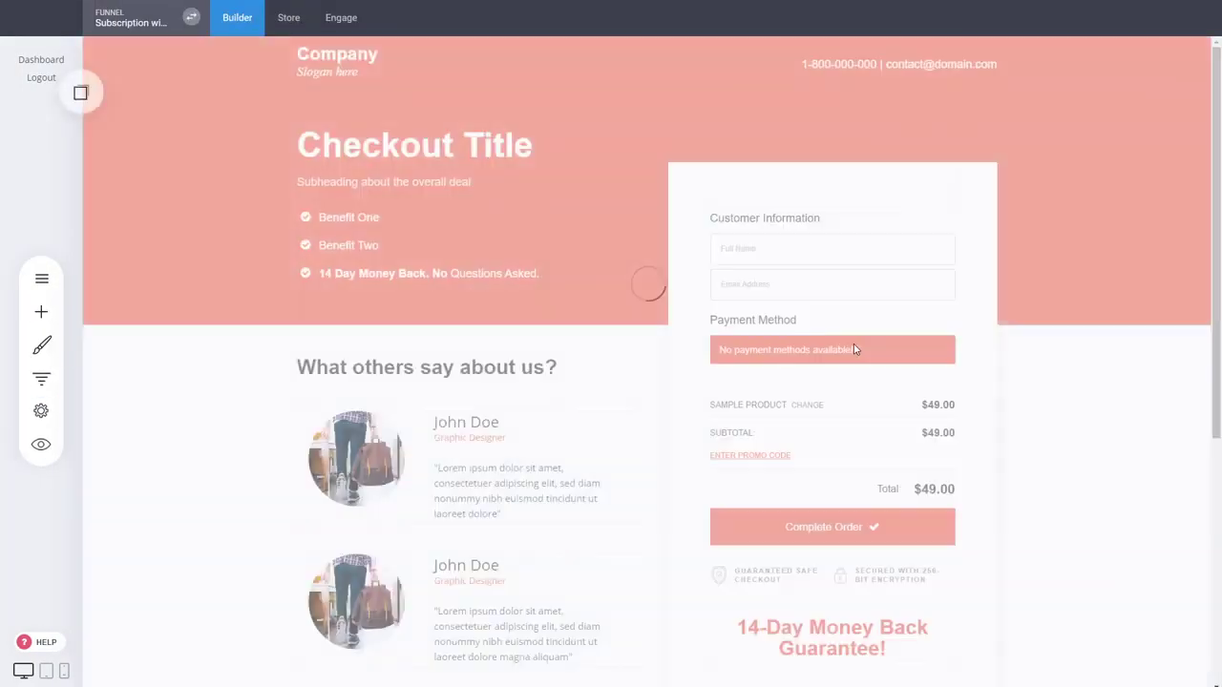
mouse_move(824, 322)
click(743, 194)
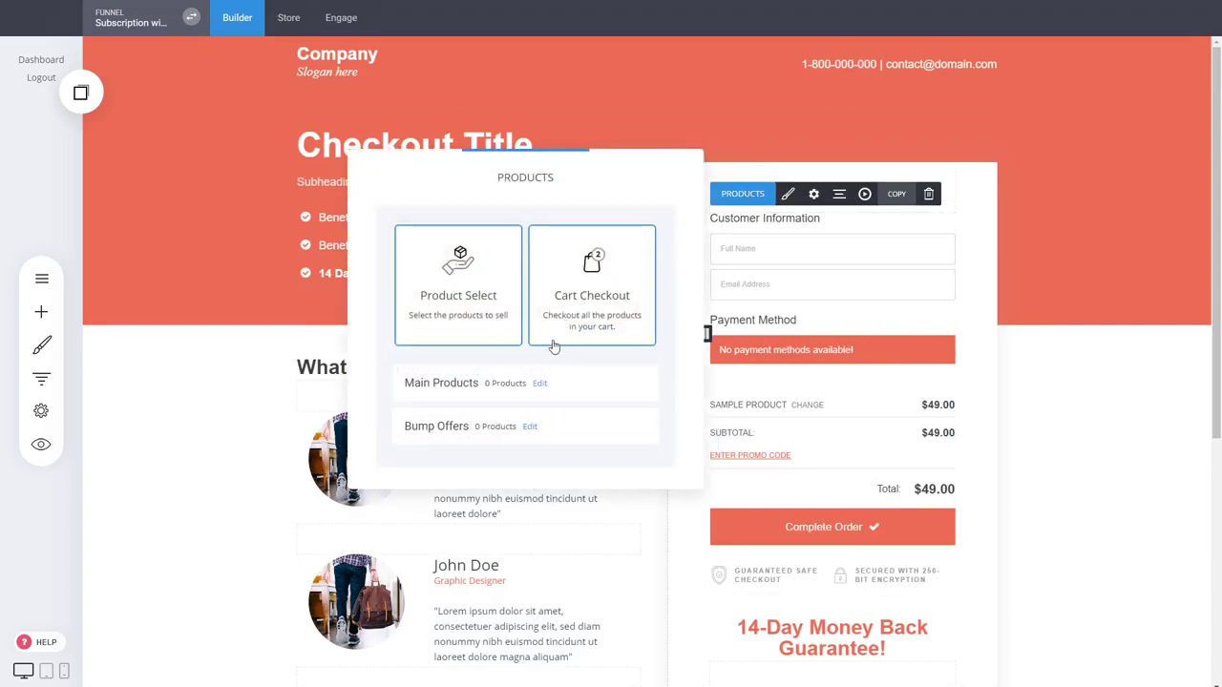
click(540, 383)
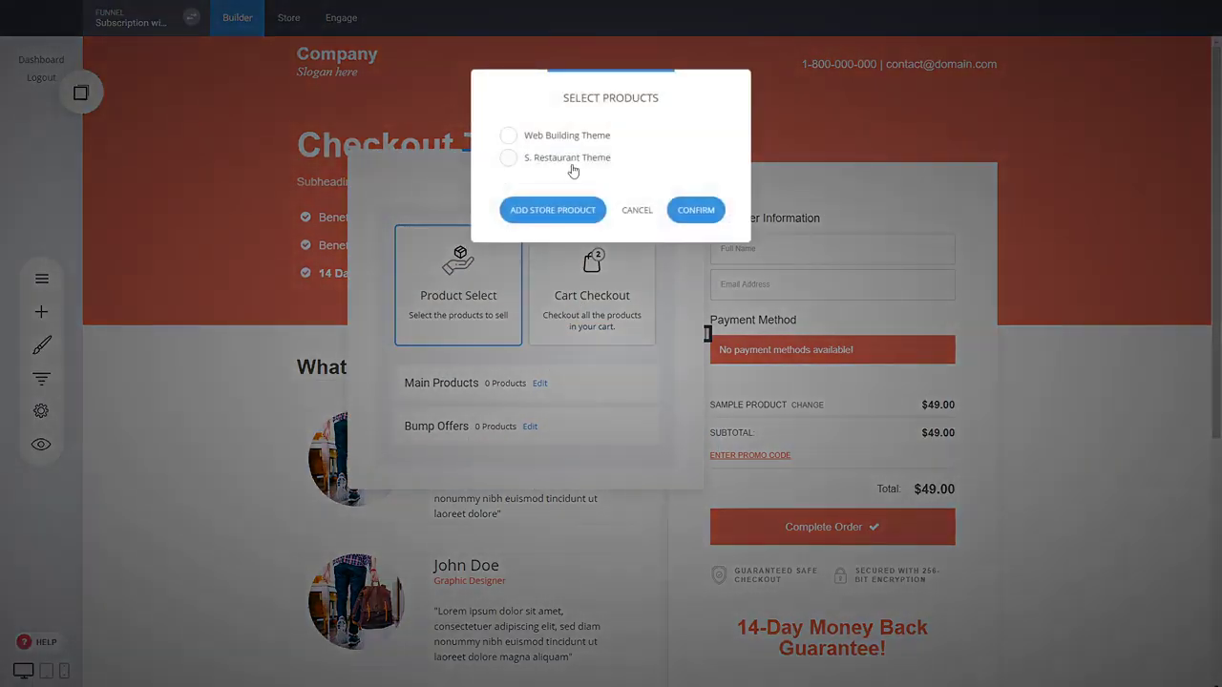
click(508, 158)
click(694, 208)
click(1045, 423)
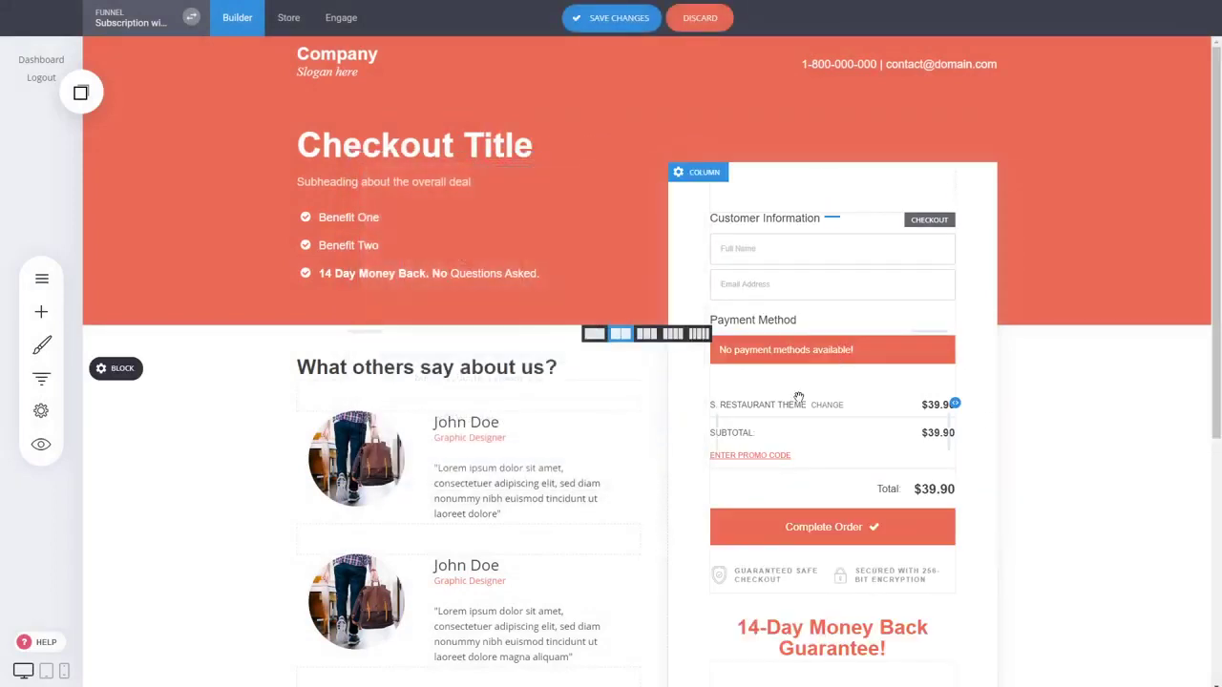
Save the checkout page with S. Restaurant Theme as its product
scroll(1031, 479, down, 2)
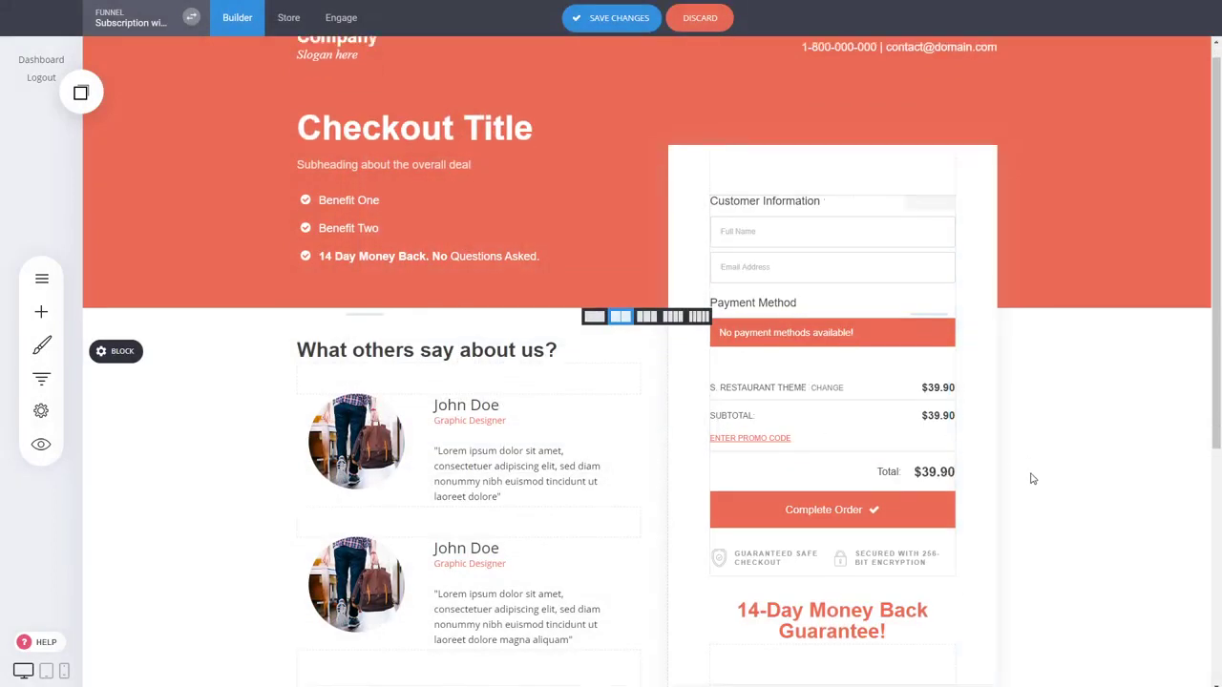
scroll(1031, 479, up, 2)
click(629, 21)
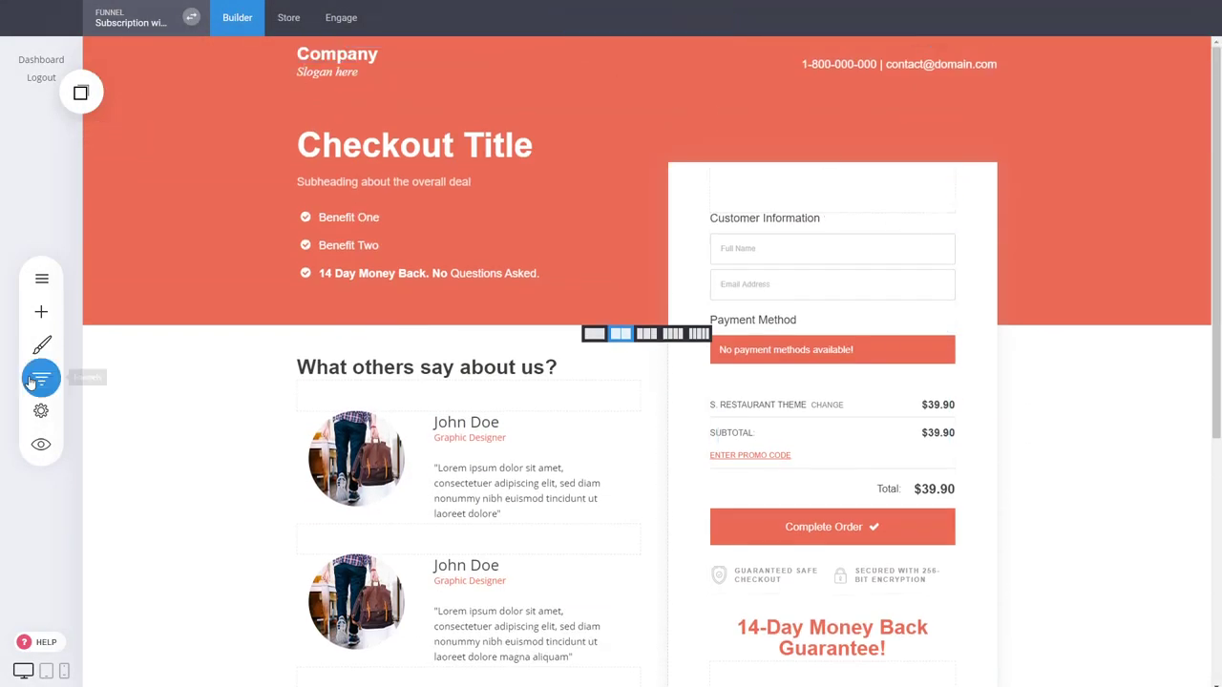
click(41, 378)
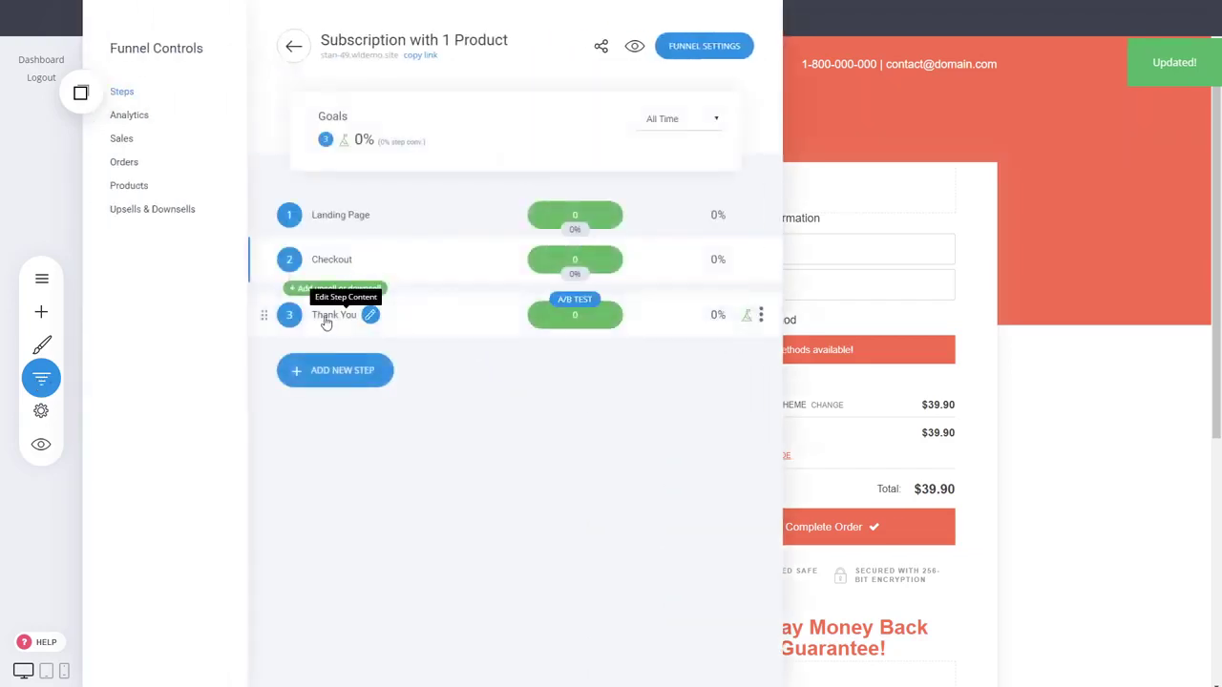
Look over the Thank You and Landing Page steps, then open the 'Thank You For Your Order!' page for editing
click(366, 315)
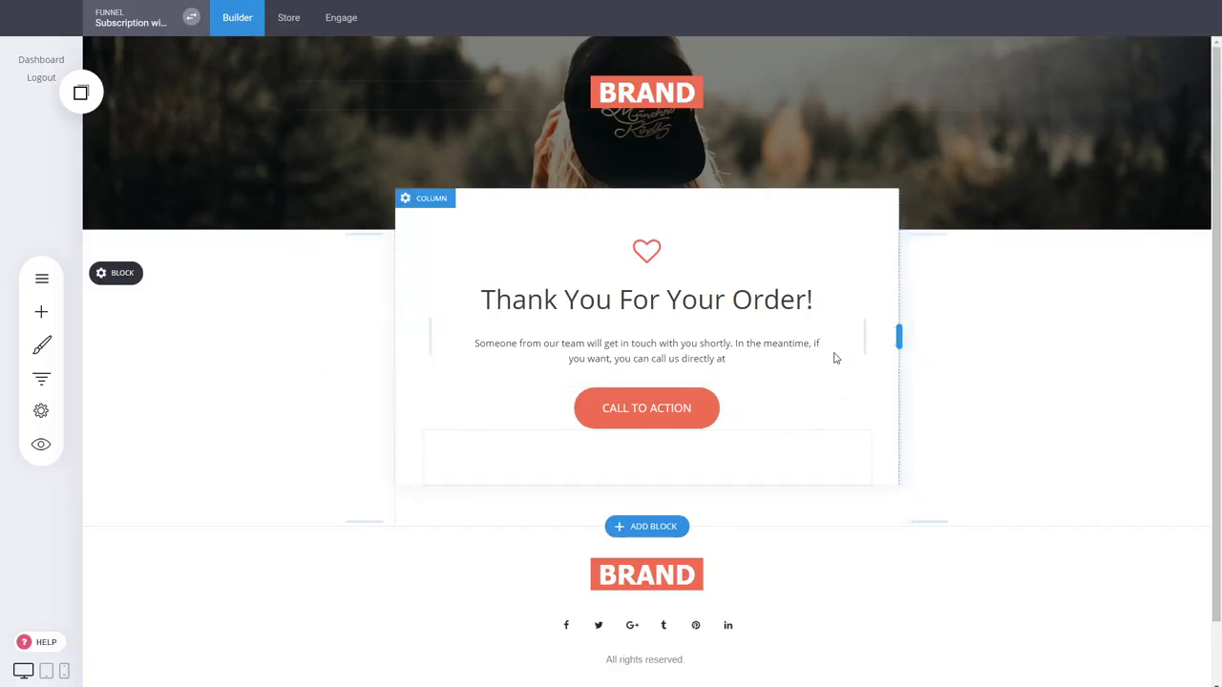
click(41, 378)
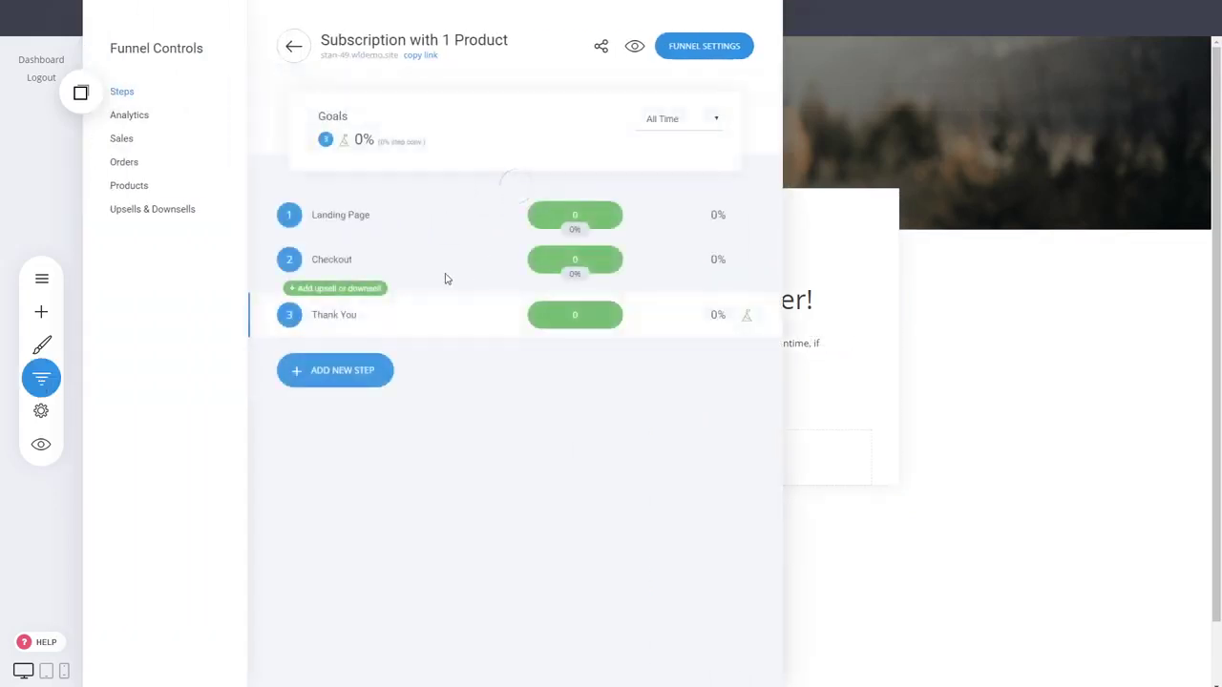
click(344, 217)
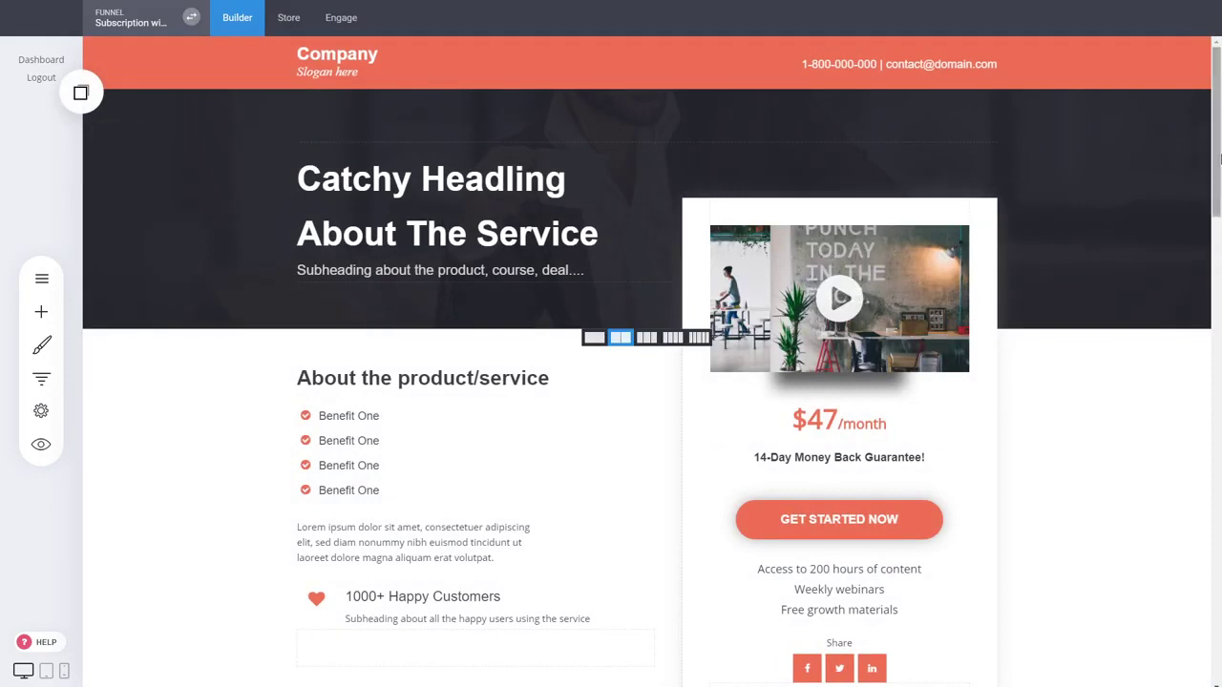
mouse_move(1220, 188)
mouse_down()
mouse_move(1219, 298)
mouse_move(1217, 201)
mouse_up()
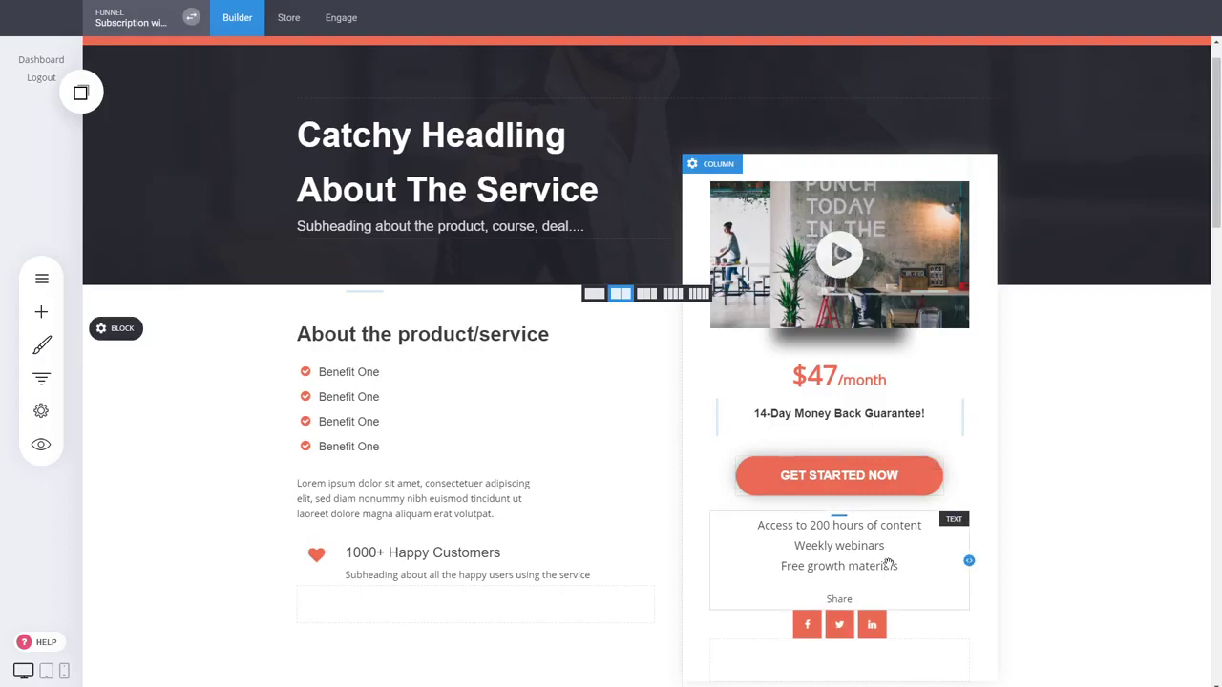
click(41, 378)
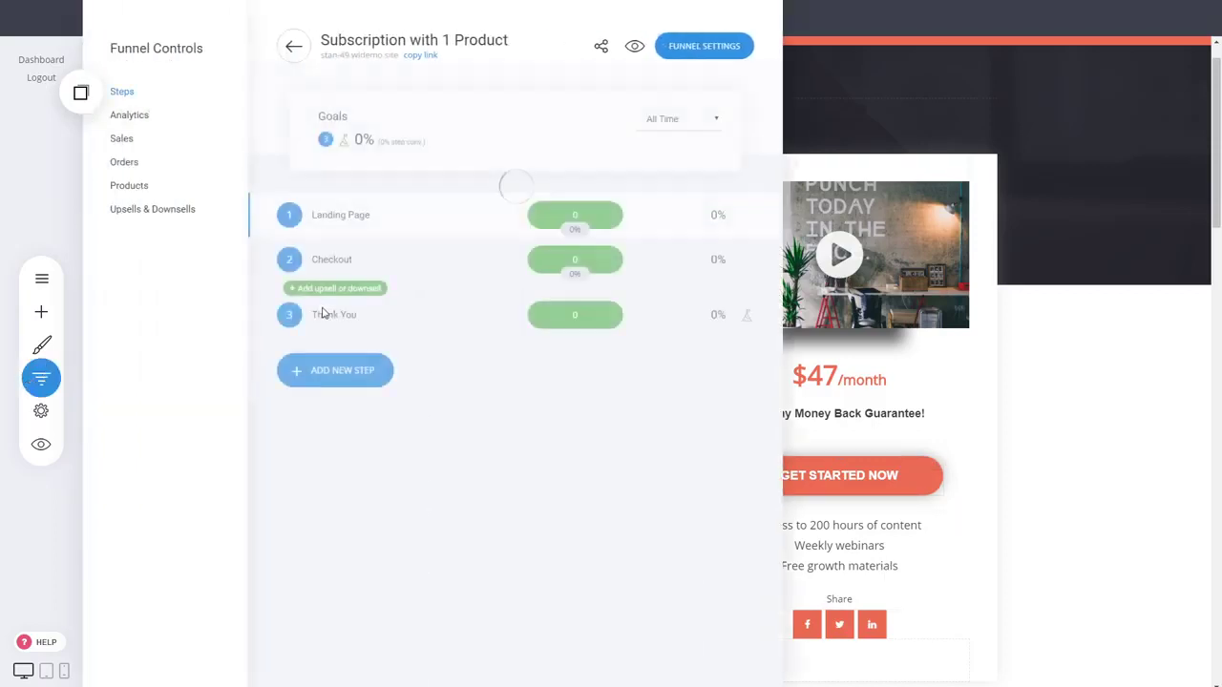
click(339, 315)
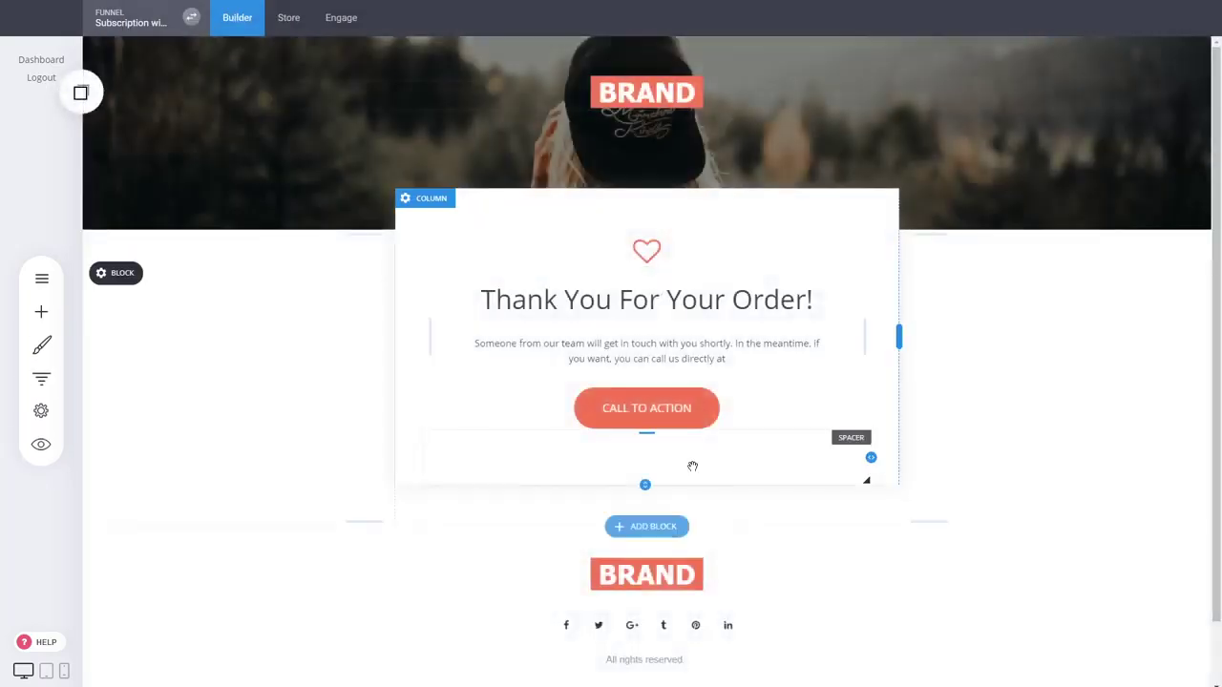
click(718, 357)
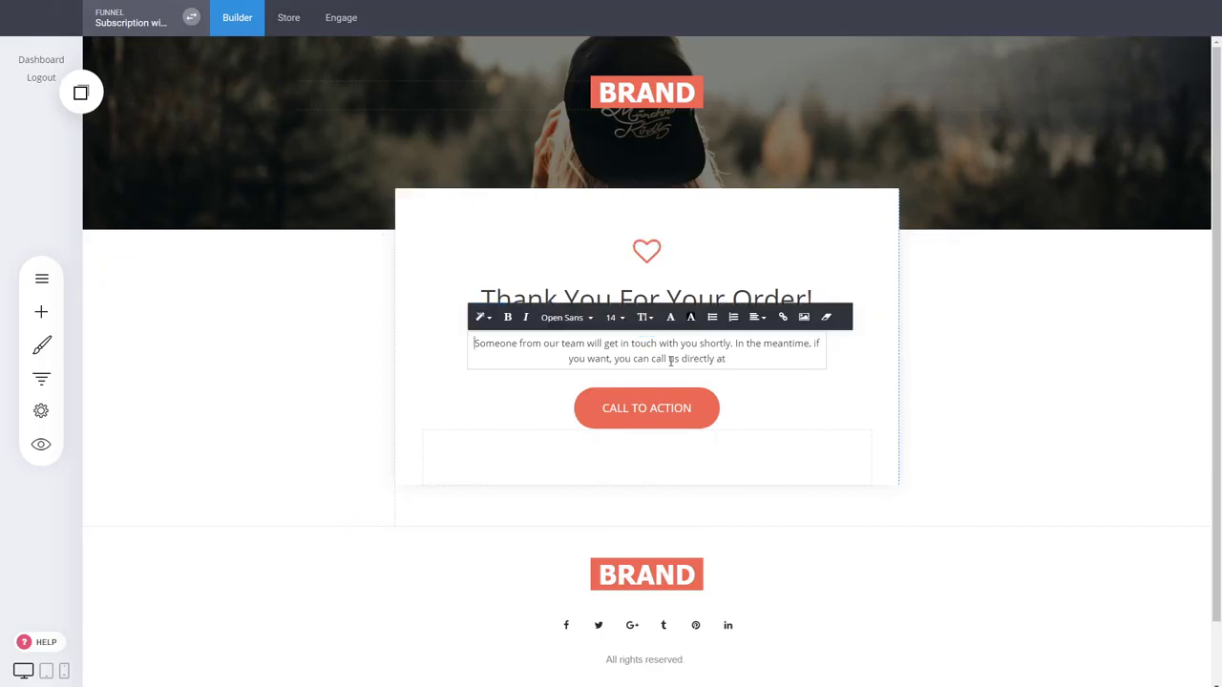
double_click(694, 360)
click(783, 317)
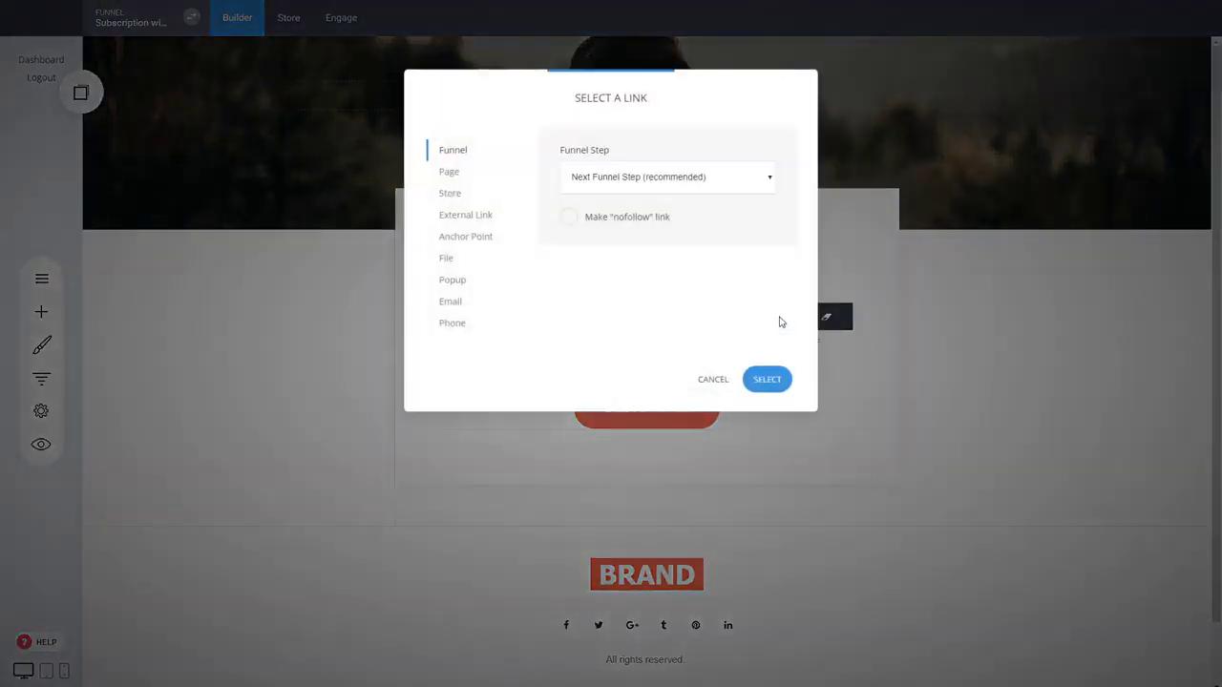
click(463, 222)
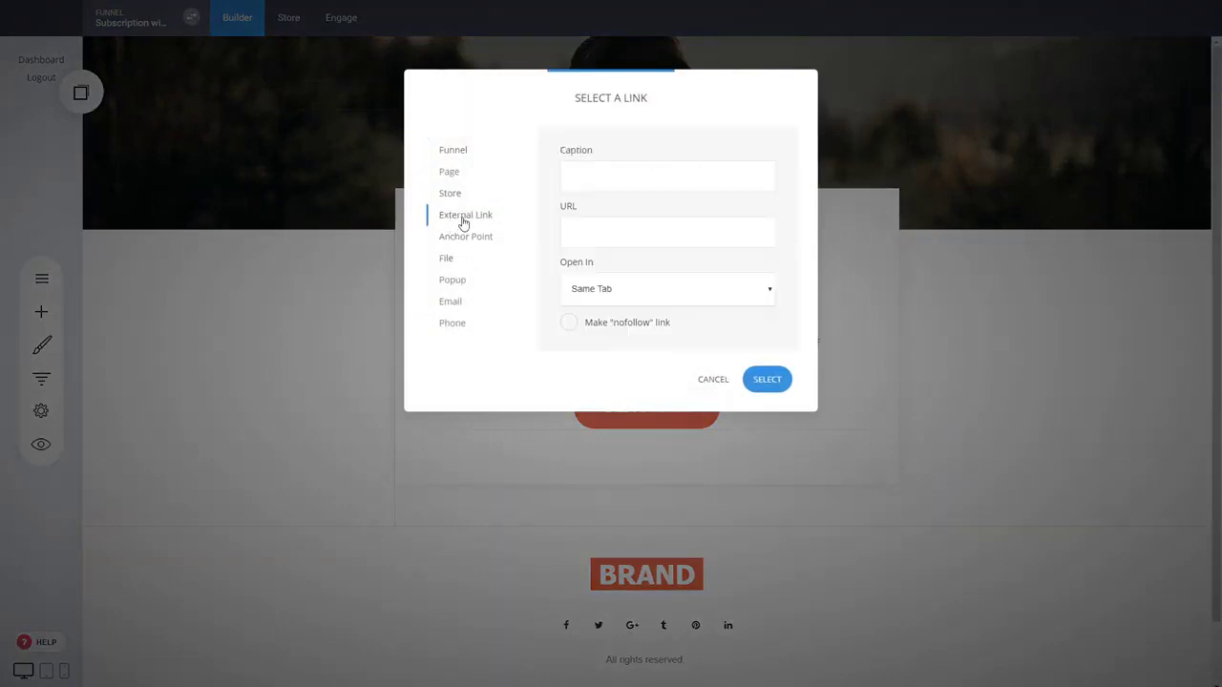
click(626, 233)
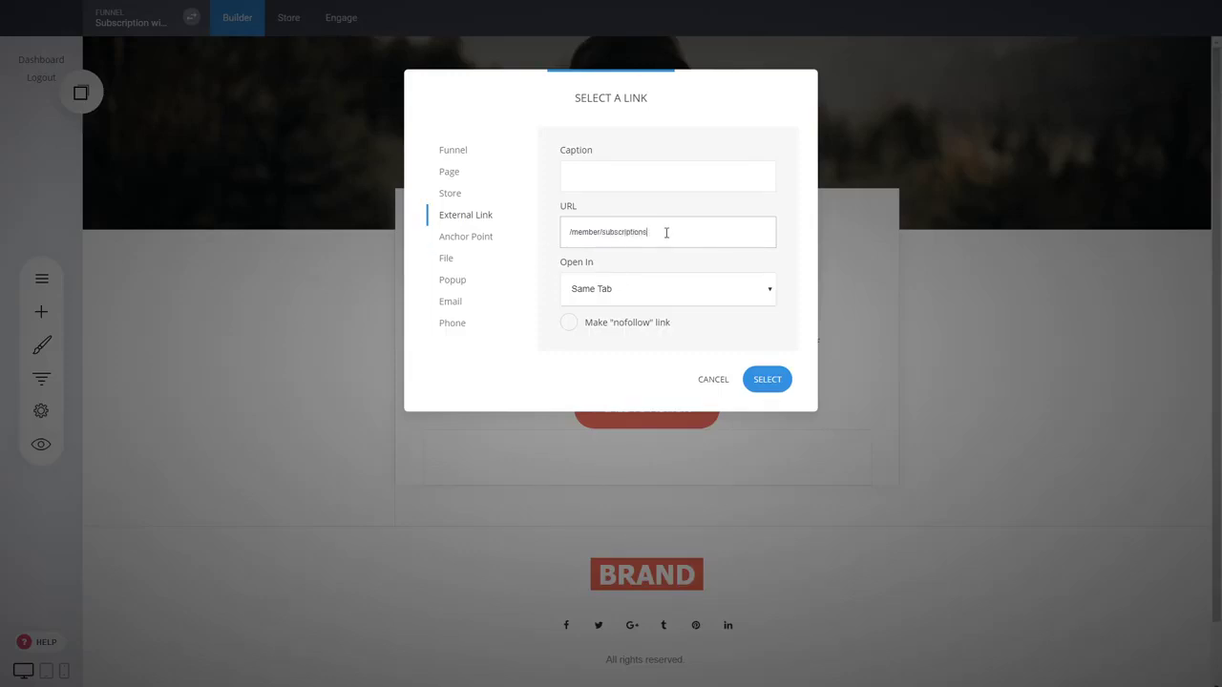
drag(667, 232, 563, 229)
double_click(672, 239)
click(713, 379)
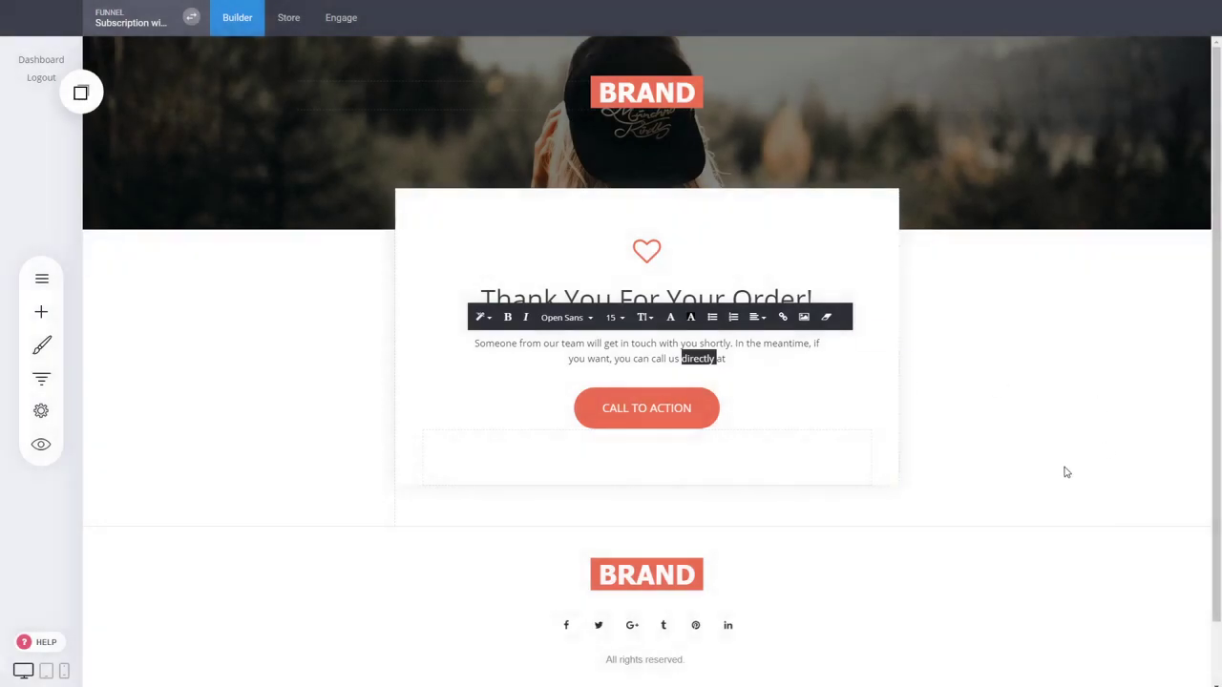
click(1053, 375)
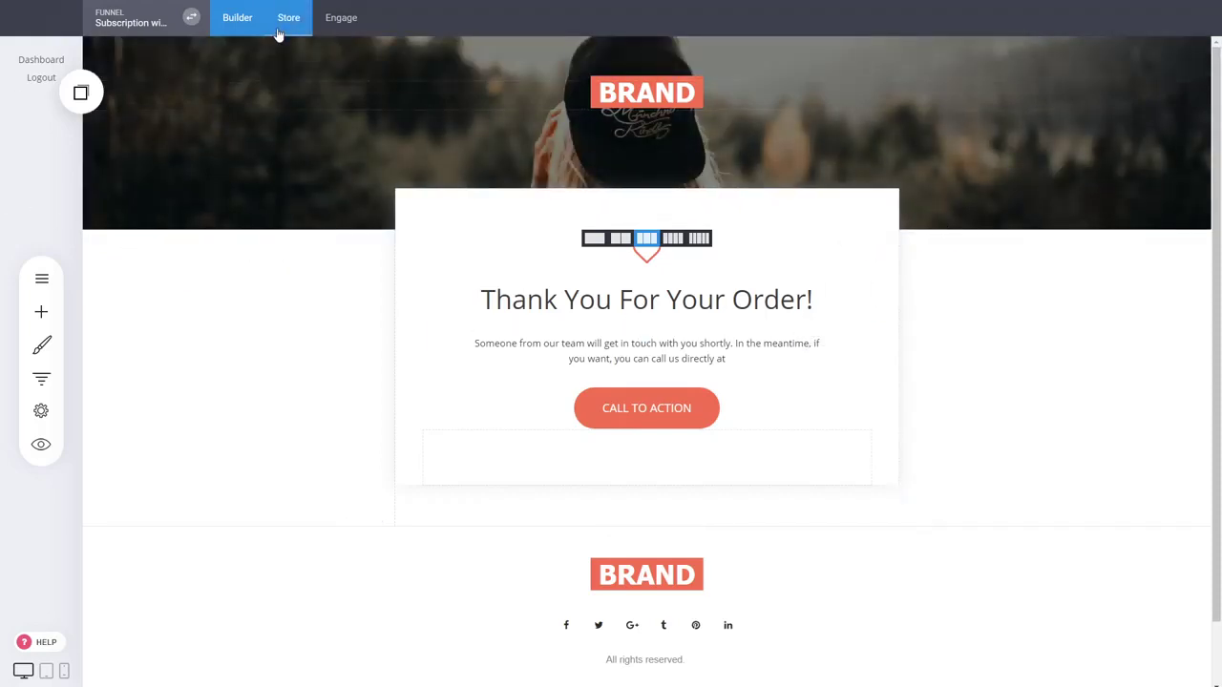
click(191, 16)
scroll(268, 328, down, 3)
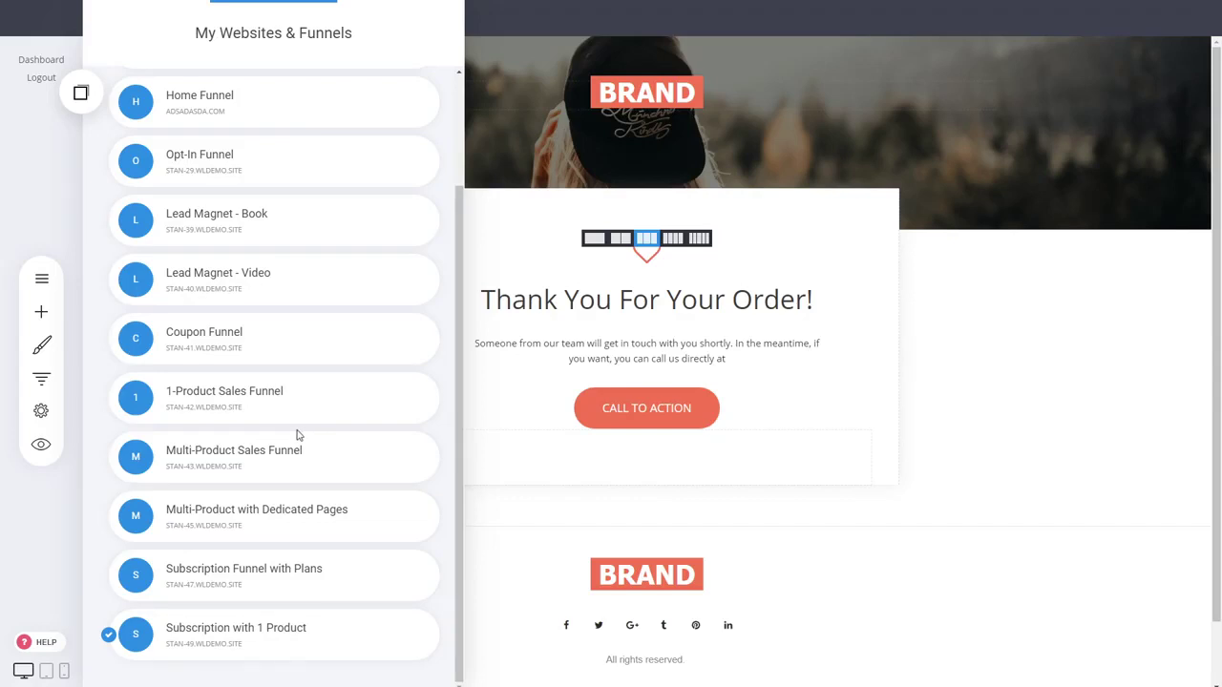
click(1072, 417)
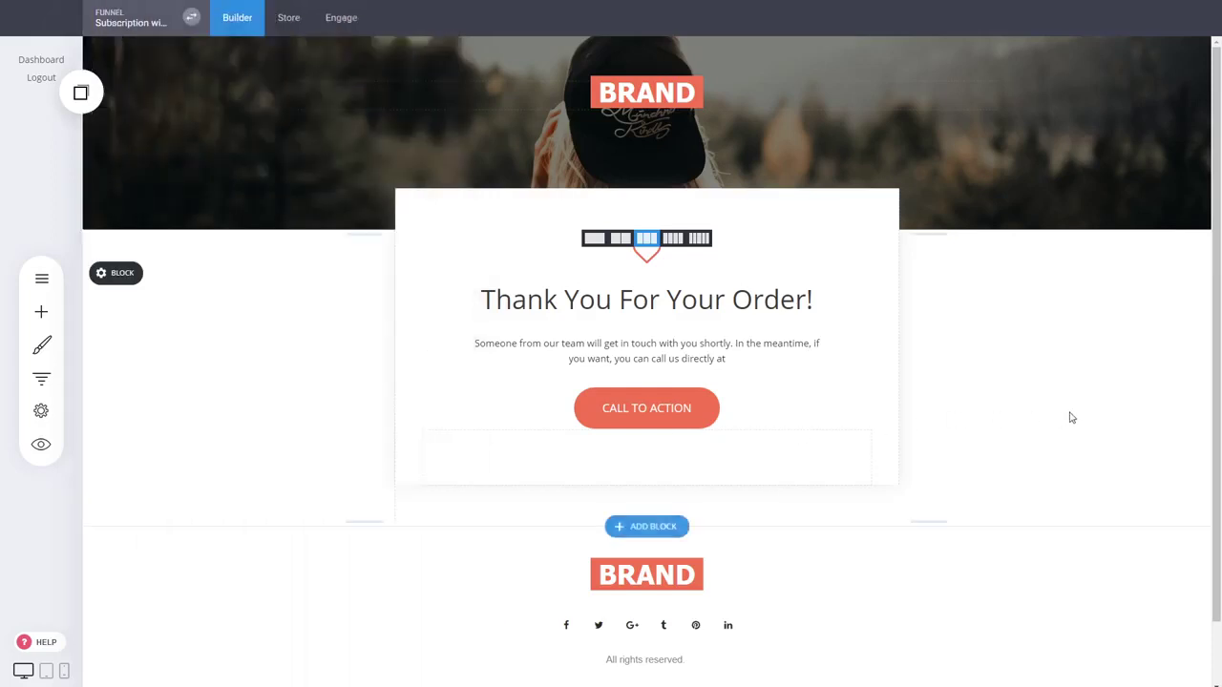